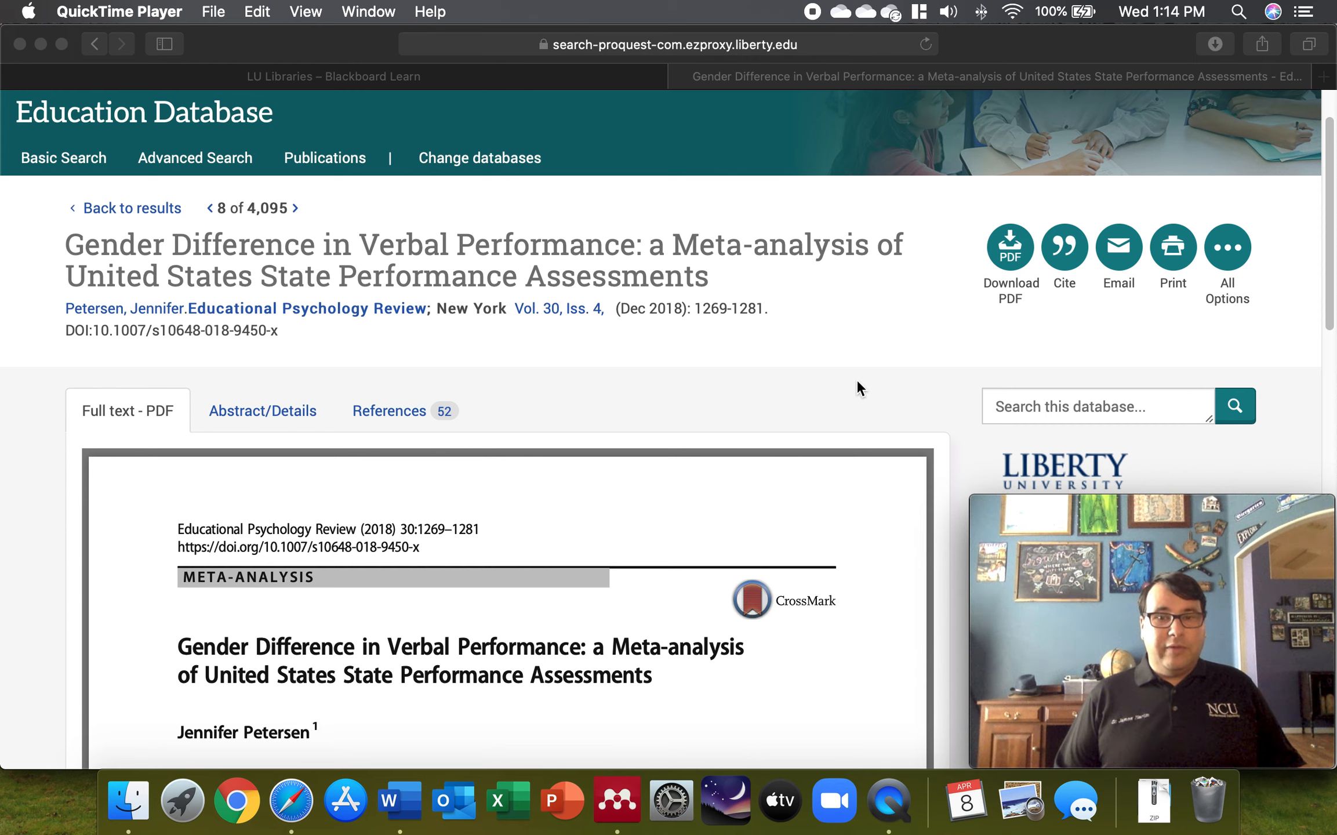
- Open mendeley.com in a new Safari tab
{"action": "left_click", "coordinate": [969, 56]}
{"action": "key", "text": "super+t"}
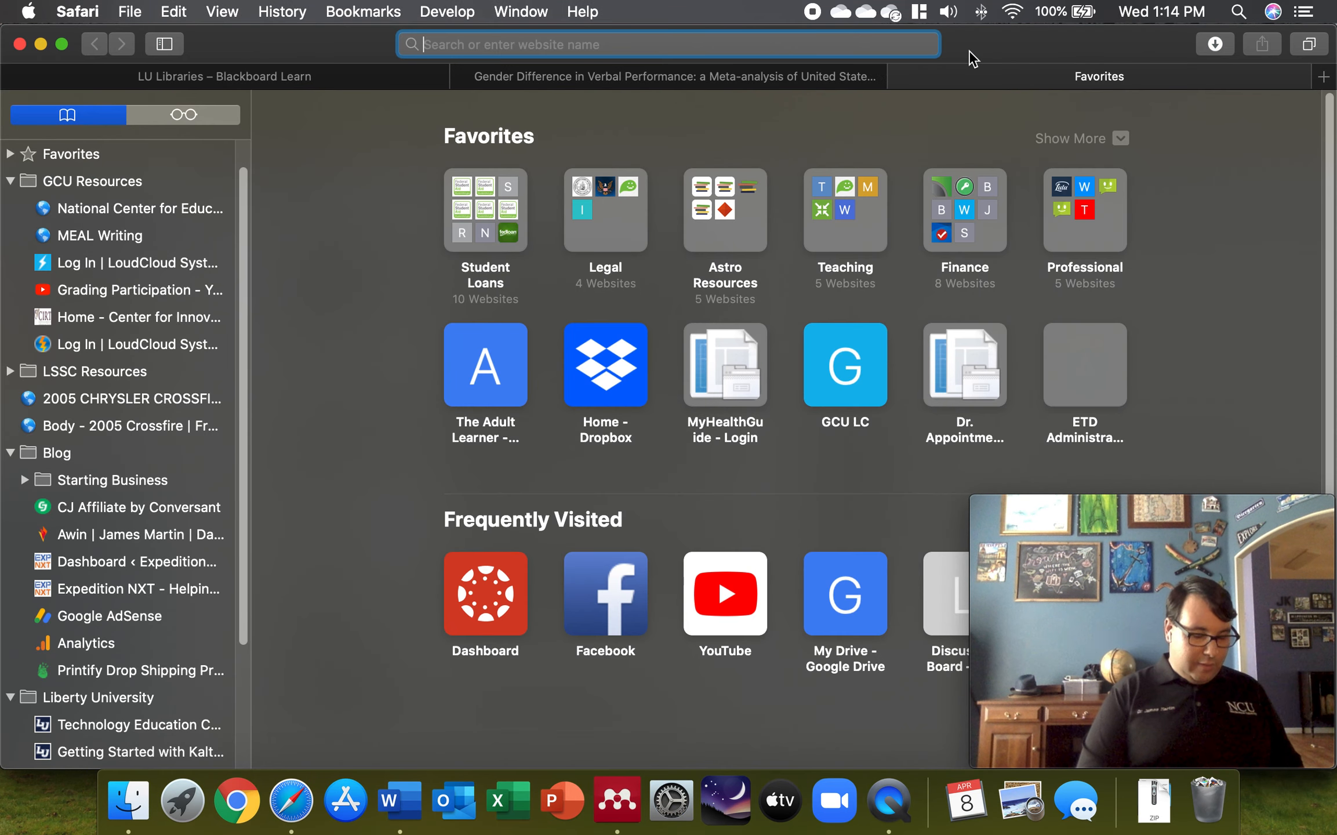
{"action": "type", "text": "mende"}
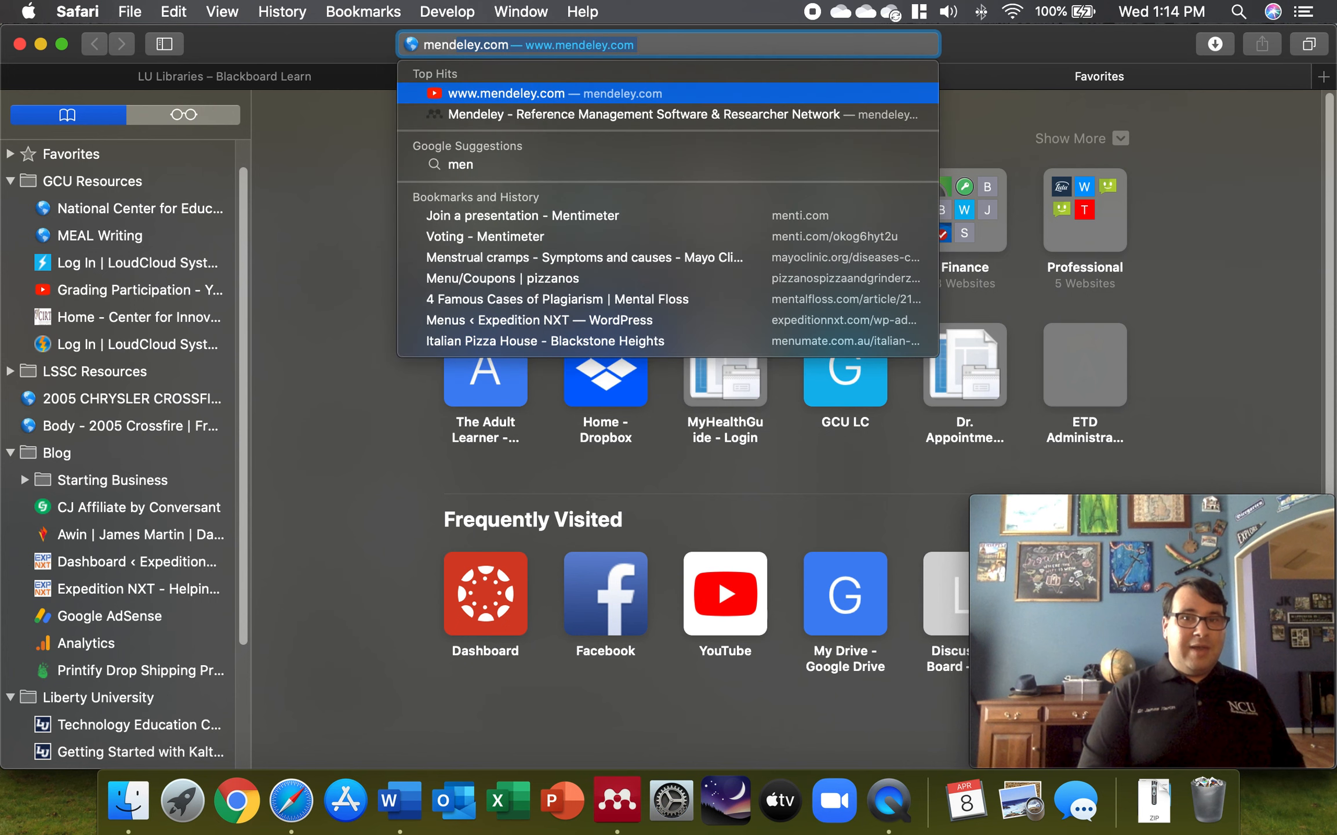
{"action": "type", "text": "ley."}
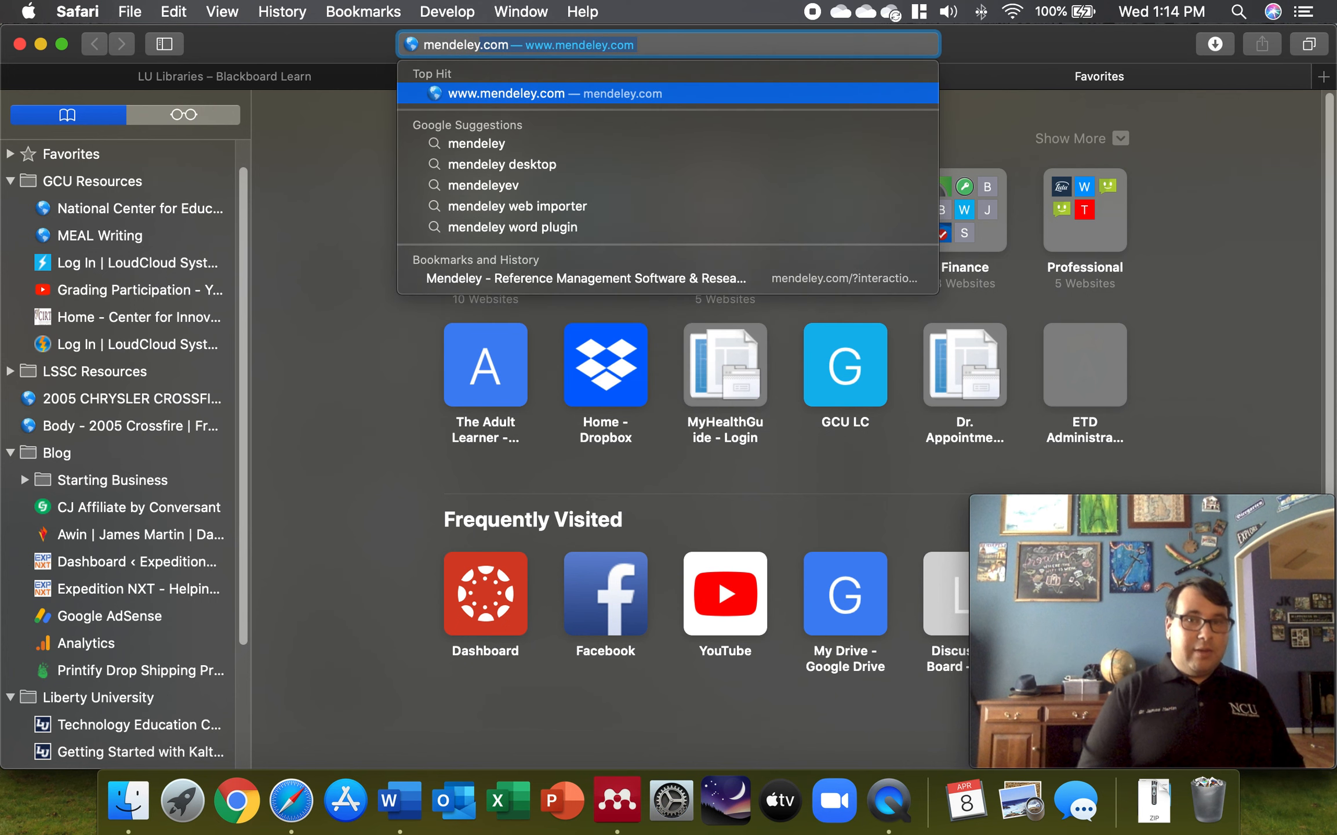
{"action": "type", "text": "com"}
{"action": "key", "text": "Return"}
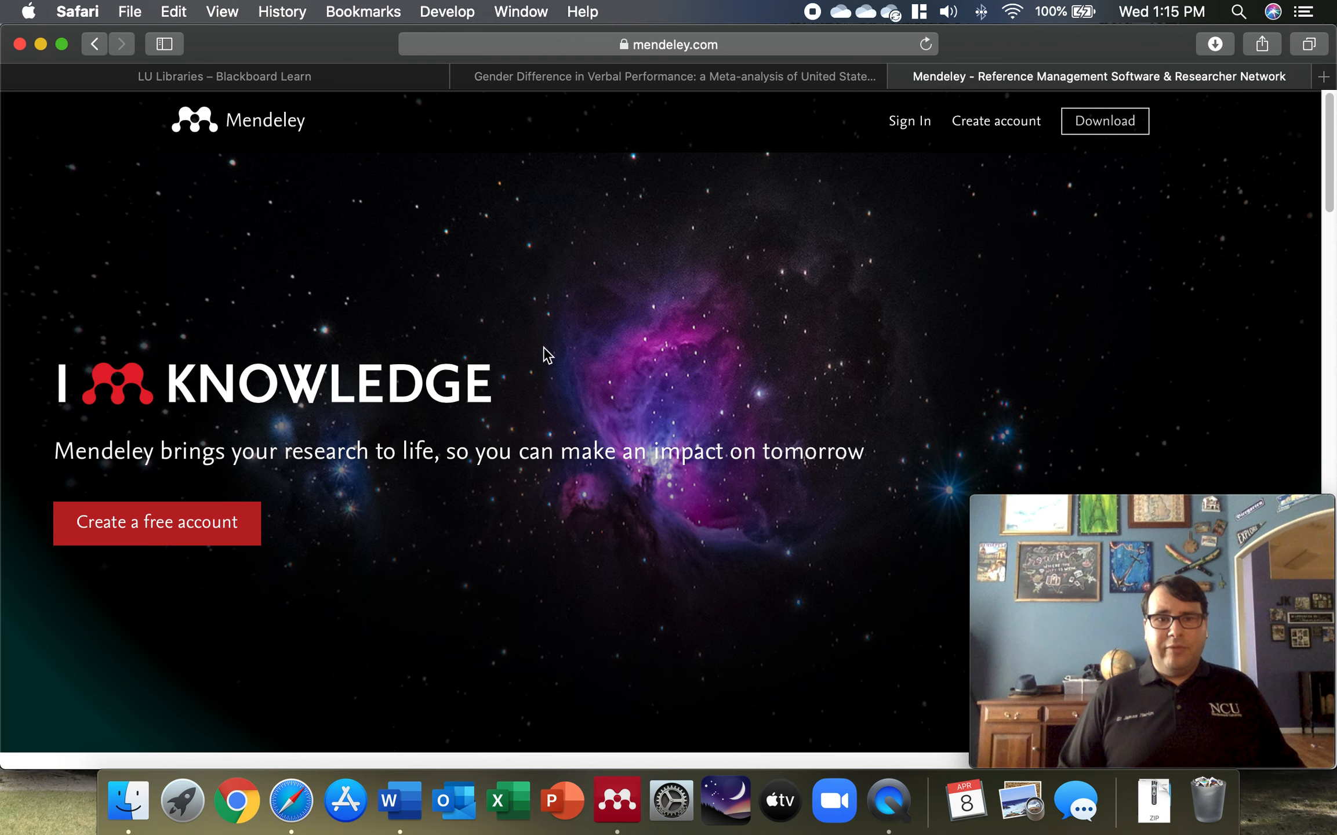
{"action": "scroll", "coordinate": [463, 387], "scroll_direction": "down", "scroll_amount": 1}
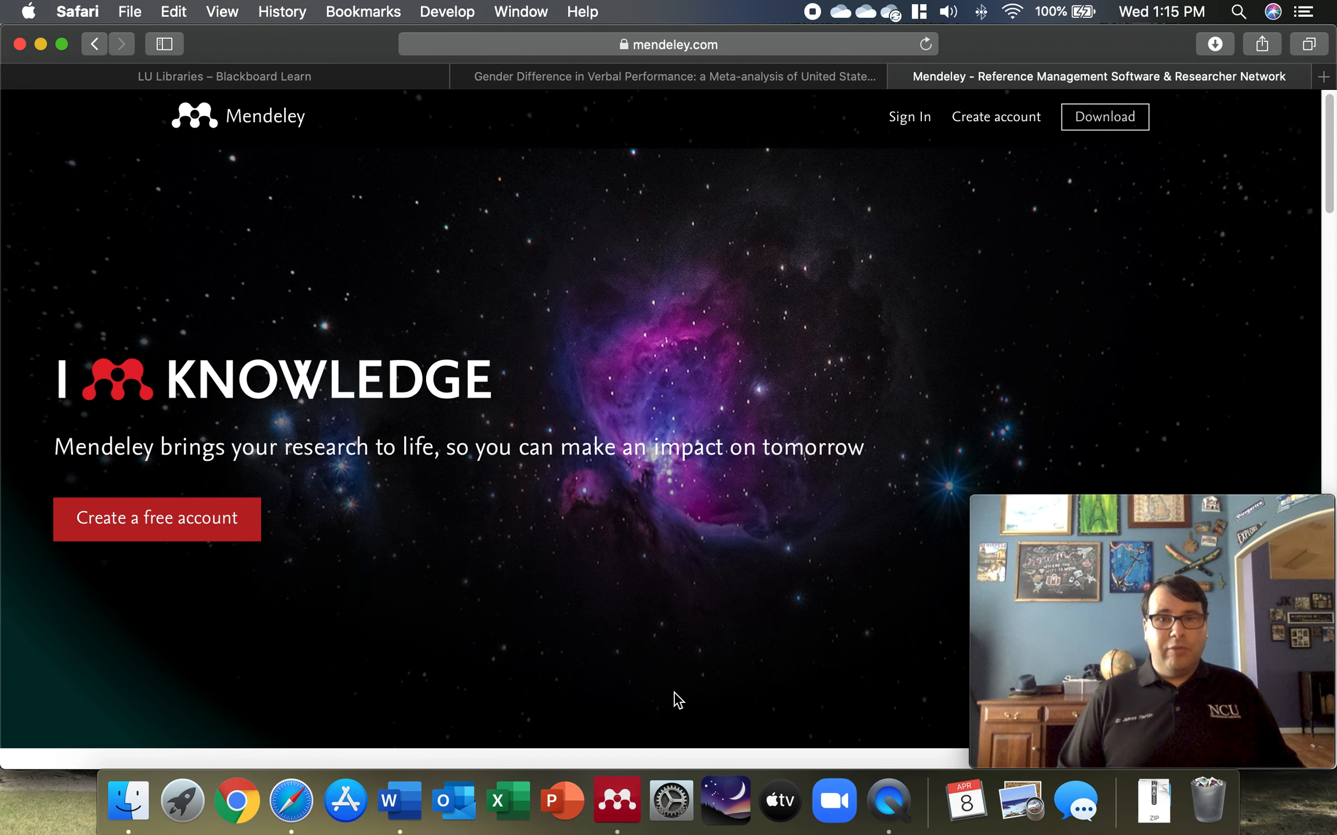
- Switch to Mendeley Desktop, view the details of the 2015 Value in Health article, and inspect the subfolders of 1. Dissertation
{"action": "left_click", "coordinate": [623, 823]}
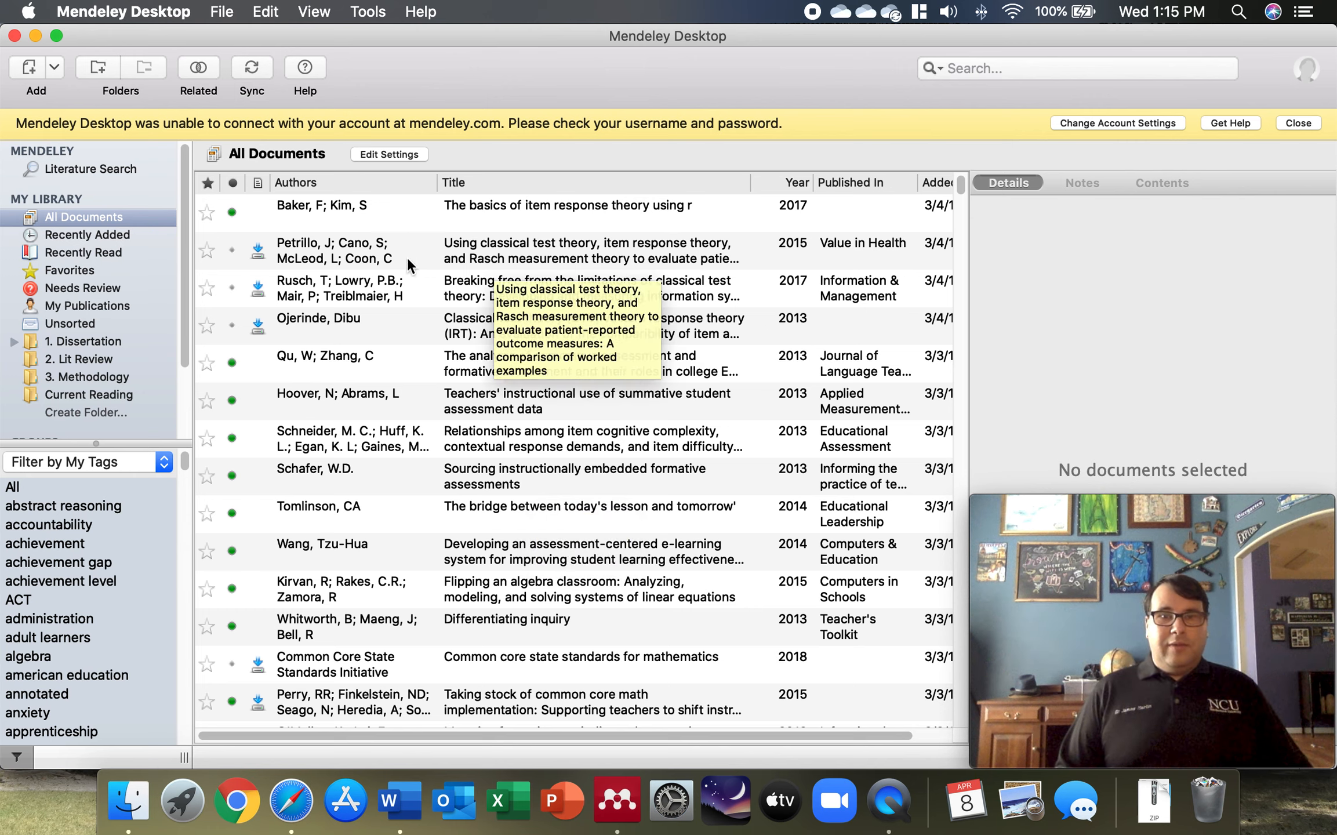
{"action": "left_click", "coordinate": [373, 255]}
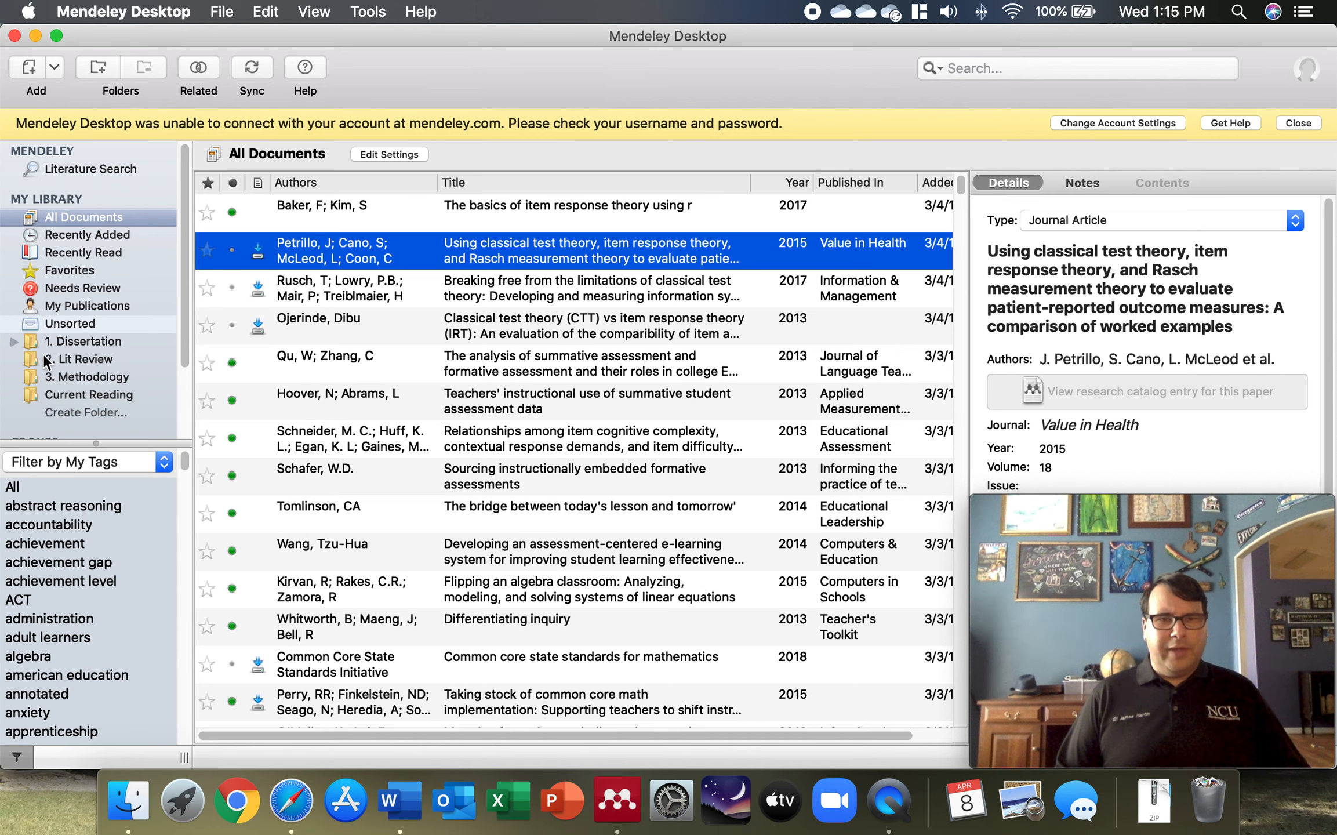
{"action": "left_click", "coordinate": [15, 342]}
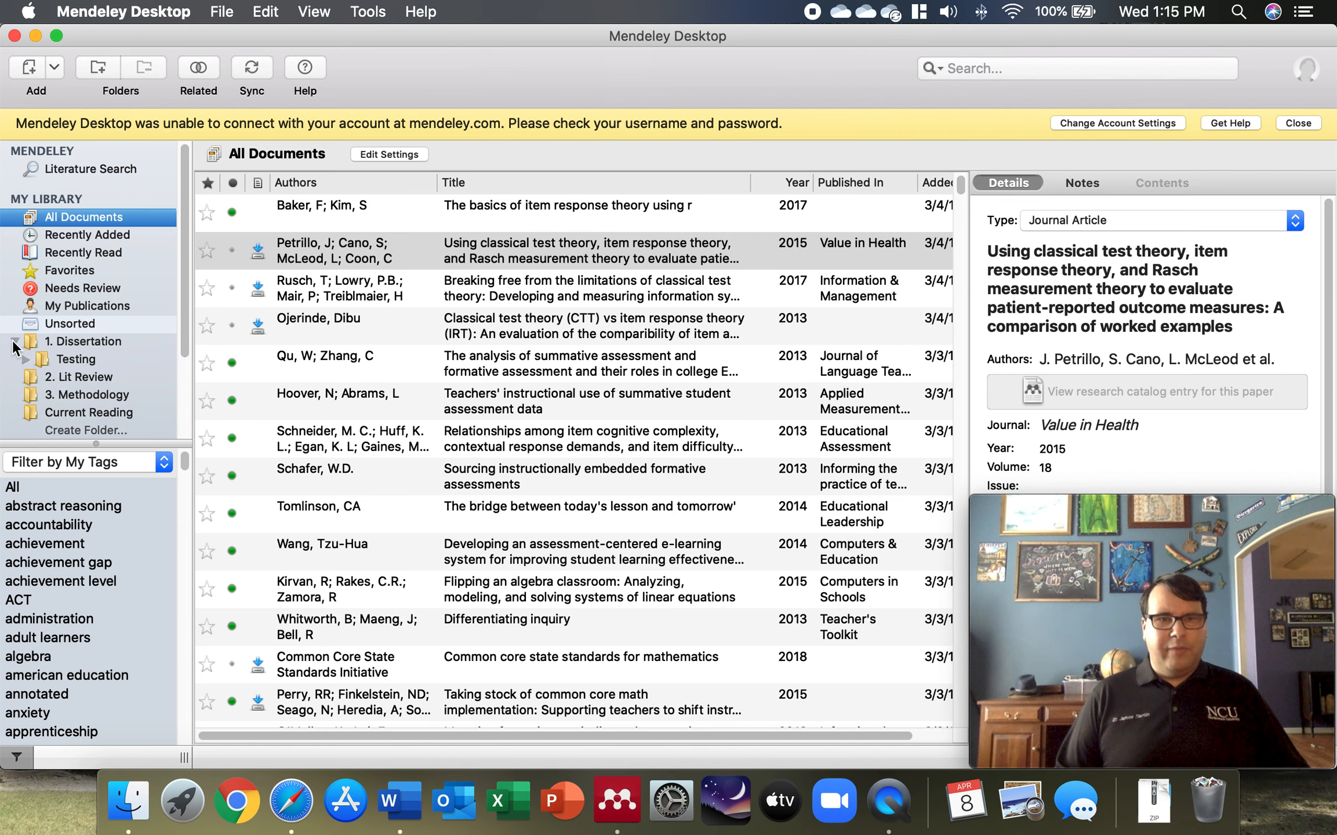
{"action": "left_click", "coordinate": [25, 360]}
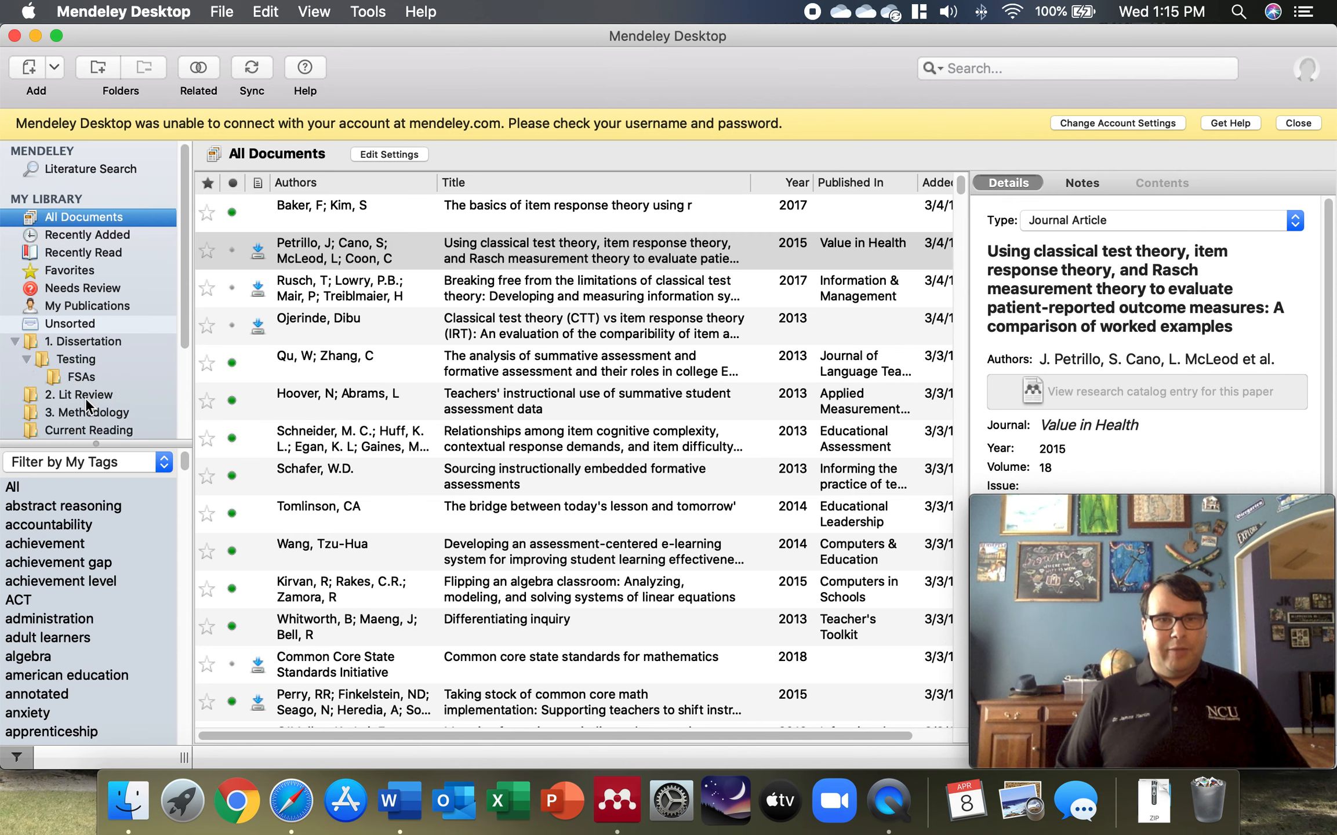
{"action": "left_click", "coordinate": [17, 343]}
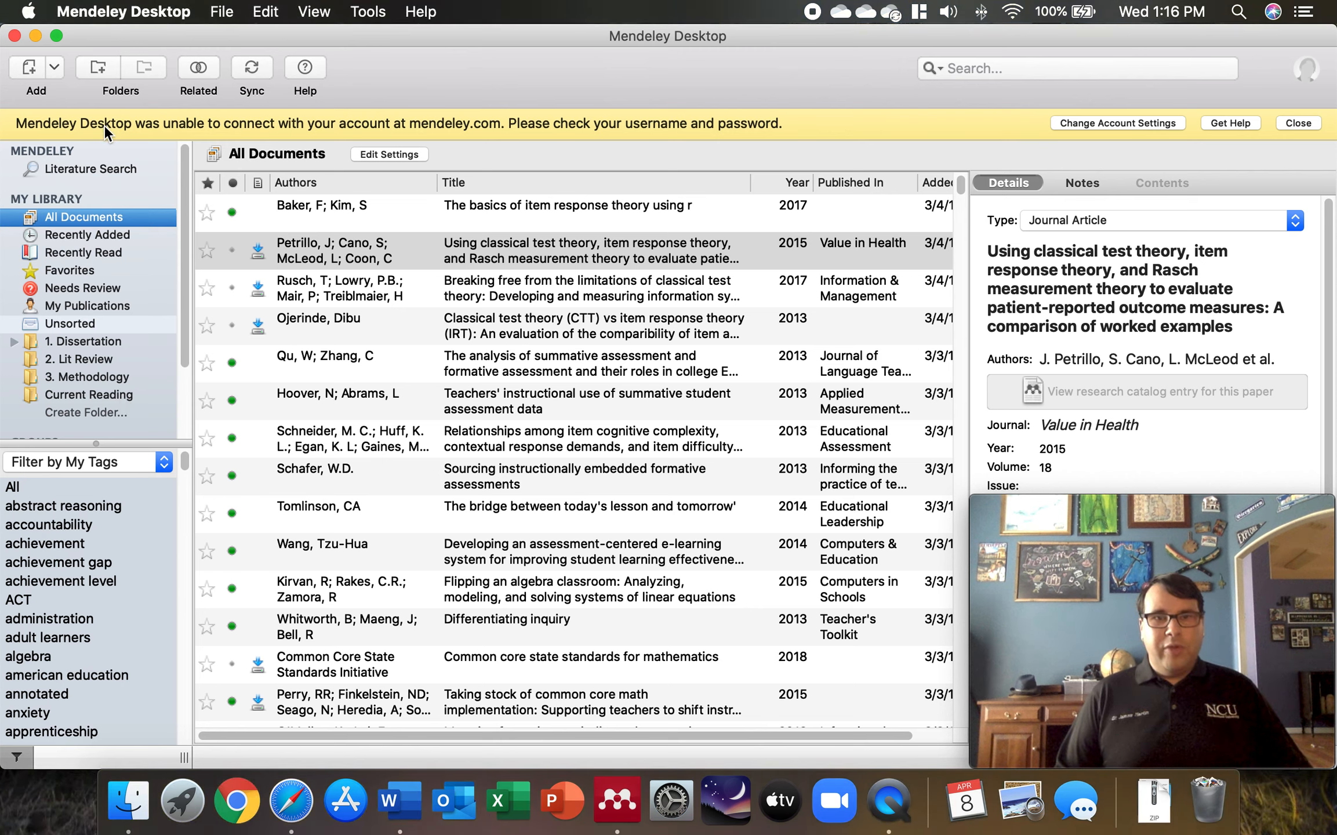
- Start a manual journal article entry and copy the title of the gender difference article from its ProQuest page in Safari
{"action": "left_click", "coordinate": [50, 69]}
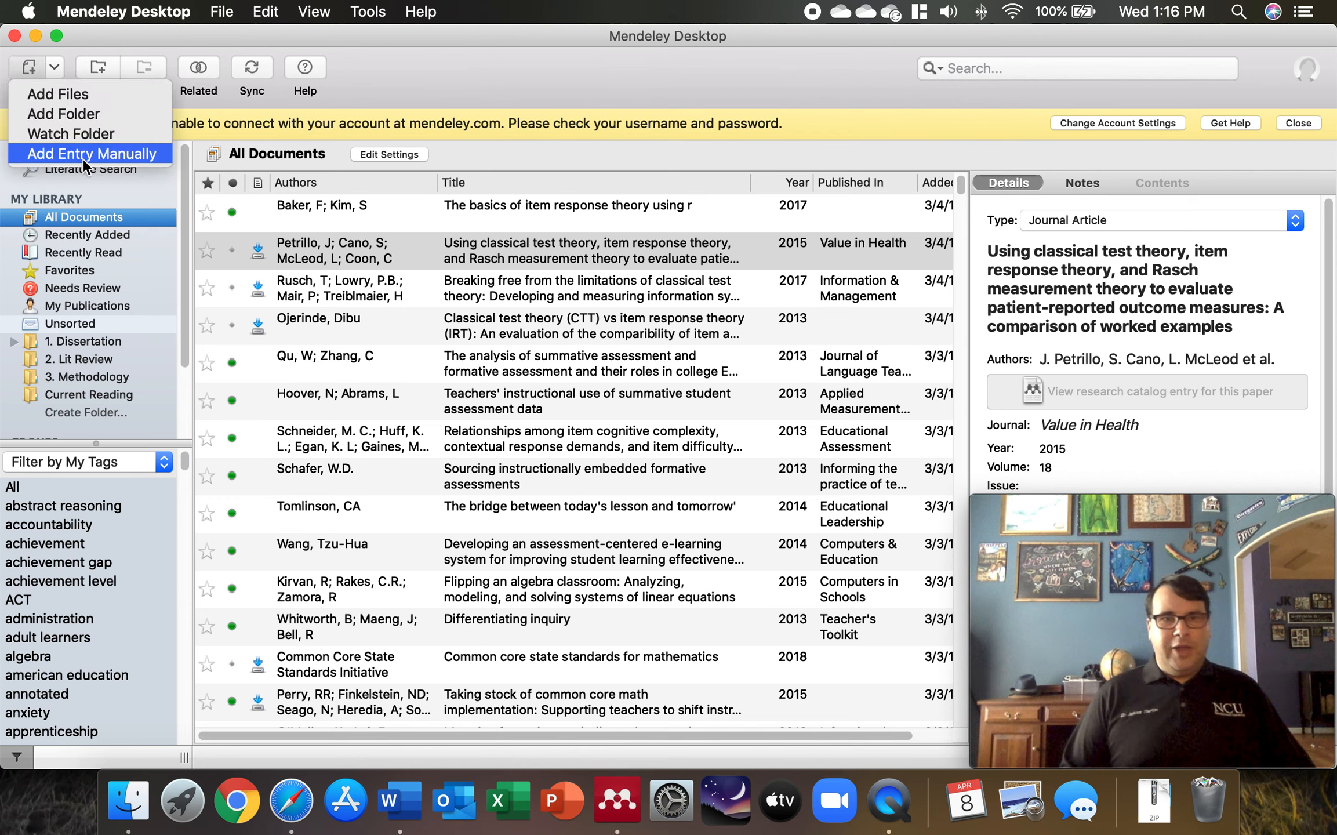
{"action": "left_click", "coordinate": [53, 153]}
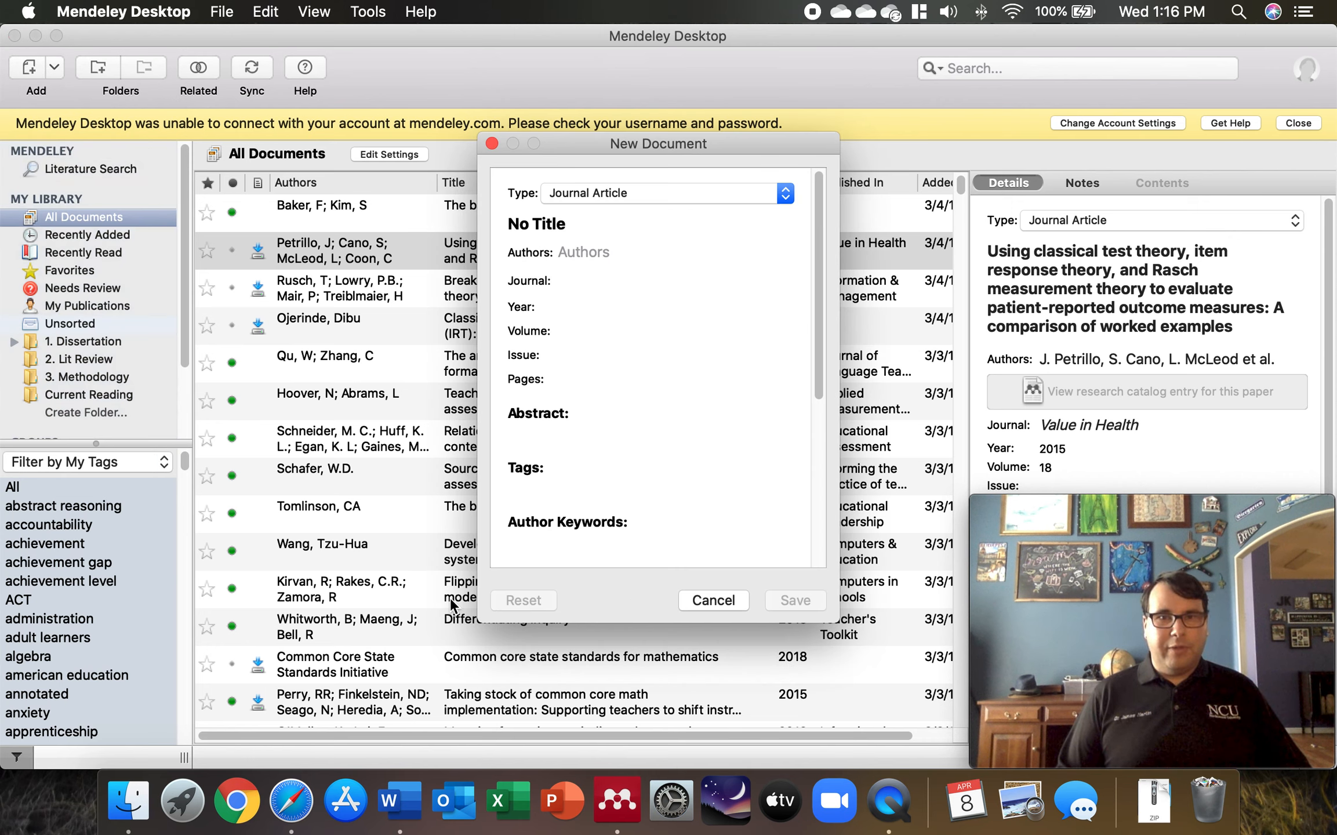
{"action": "left_click", "coordinate": [288, 803]}
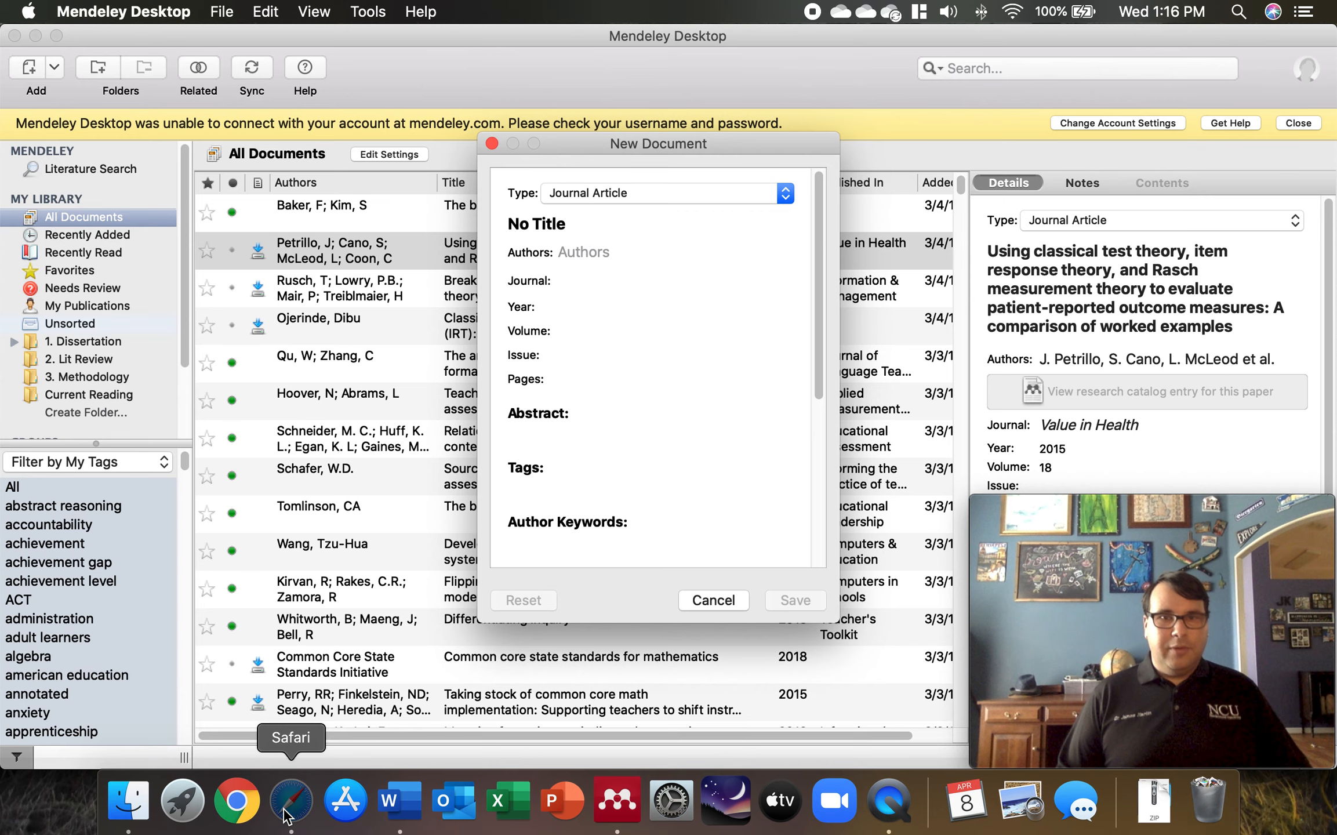
{"action": "left_click", "coordinate": [604, 78]}
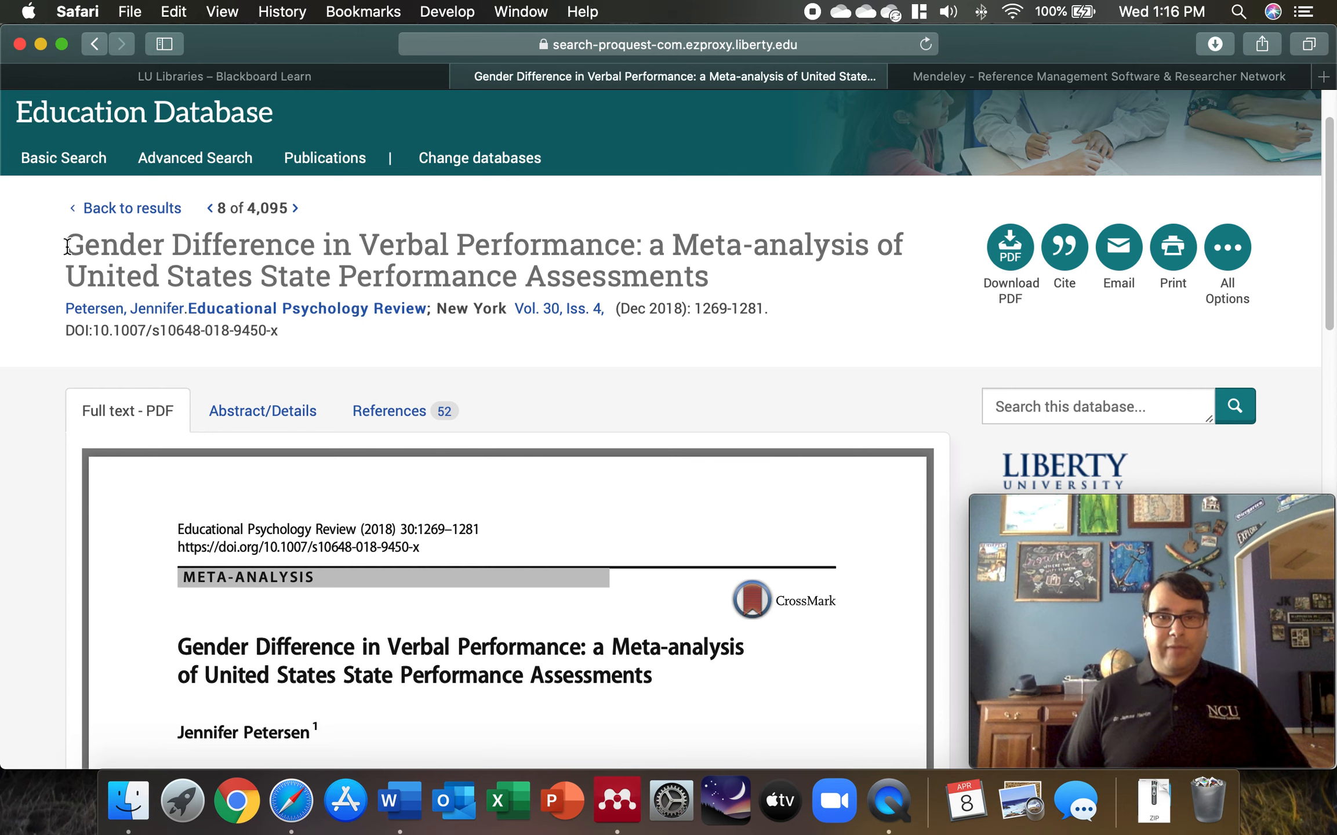
{"action": "left_click_drag", "start_coordinate": [68, 246], "coordinate": [716, 276]}
{"action": "key", "text": "super+c"}
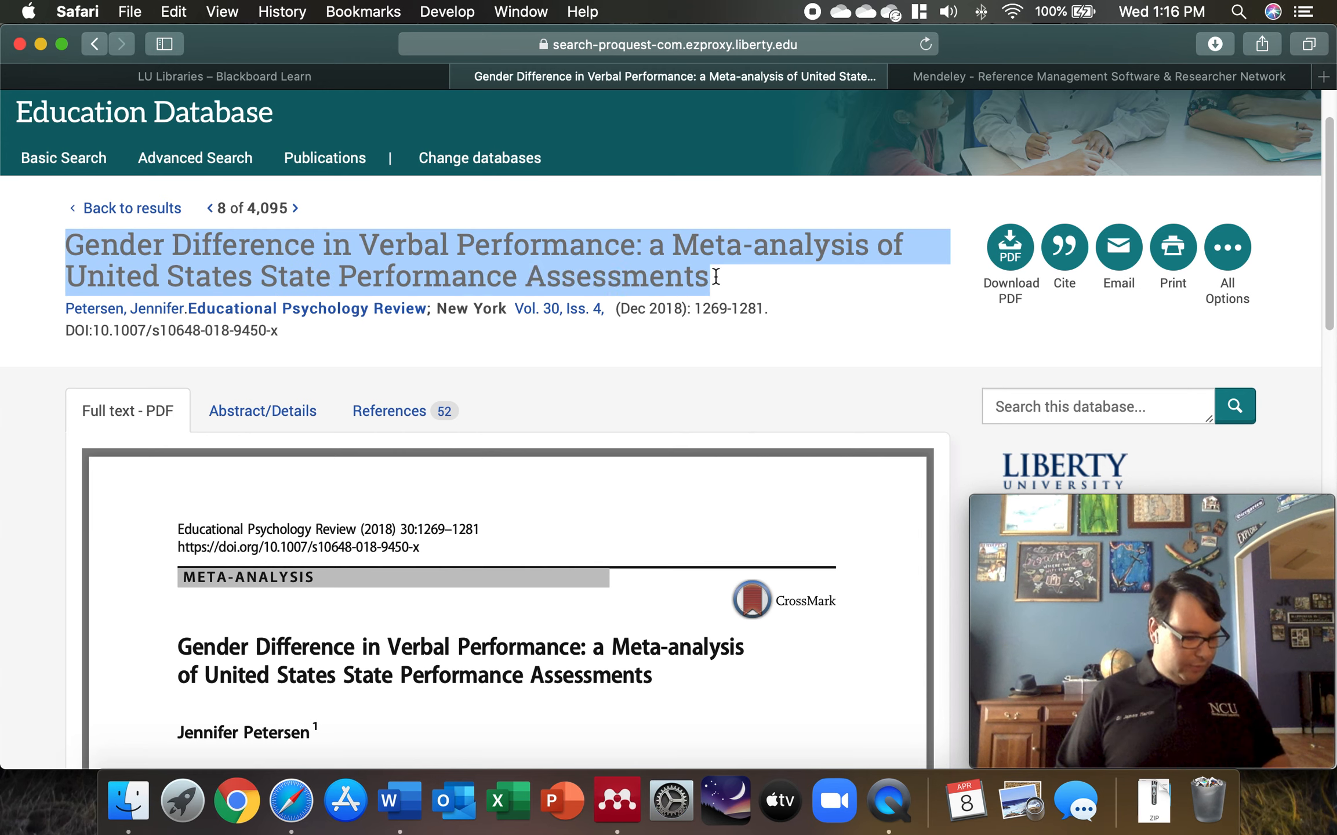
- Close the Mendeley website tab and snap the Safari window to half the screen beside Mendeley Desktop
{"action": "left_click", "coordinate": [965, 68]}
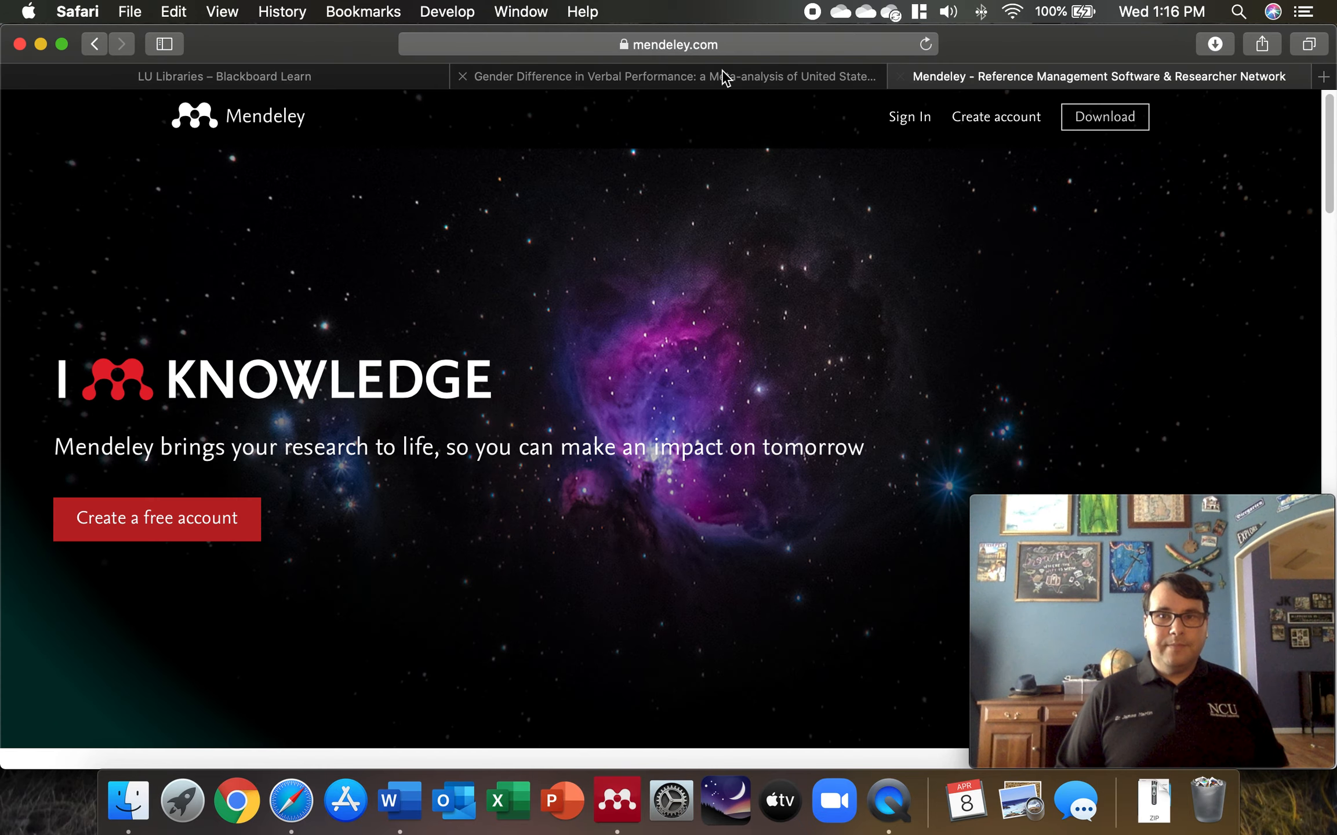
{"action": "left_click", "coordinate": [898, 76]}
{"action": "left_click_drag", "start_coordinate": [356, 43], "coordinate": [3, 186]}
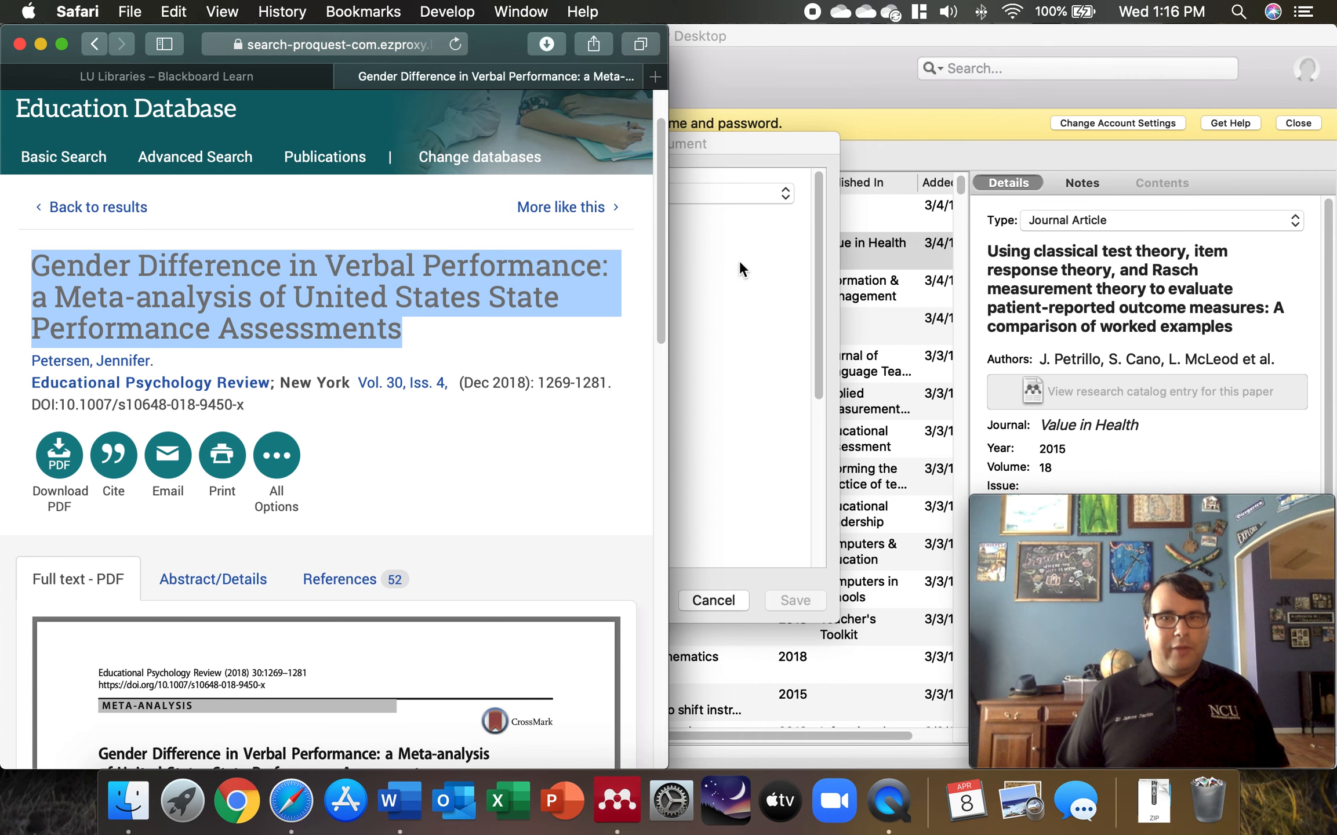
- Replace the placeholder title of the new Mendeley document with the copied article title
{"action": "left_click", "coordinate": [819, 254]}
{"action": "left_click", "coordinate": [599, 232]}
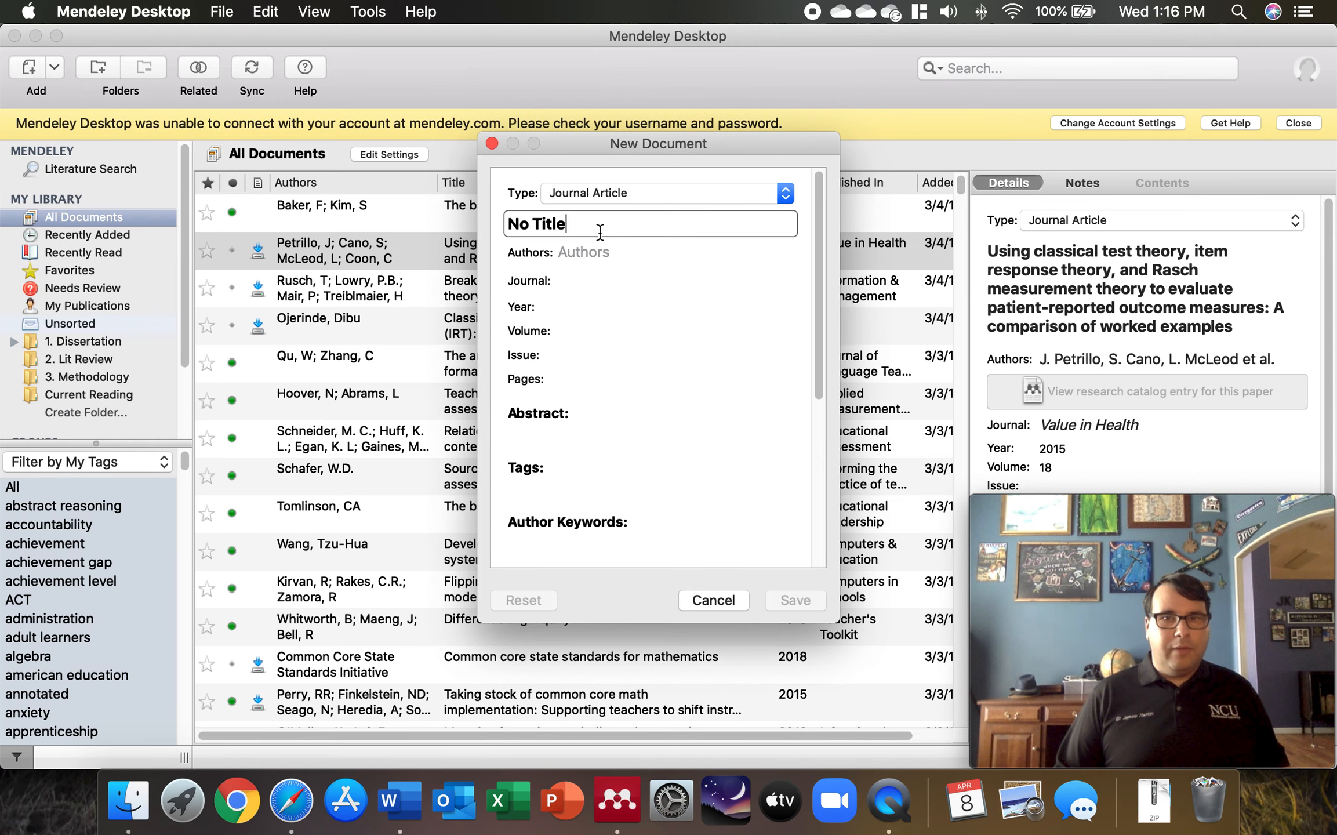
{"action": "double_click", "coordinate": [571, 223]}
{"action": "left_click", "coordinate": [571, 223]}
{"action": "triple_click", "coordinate": [571, 223]}
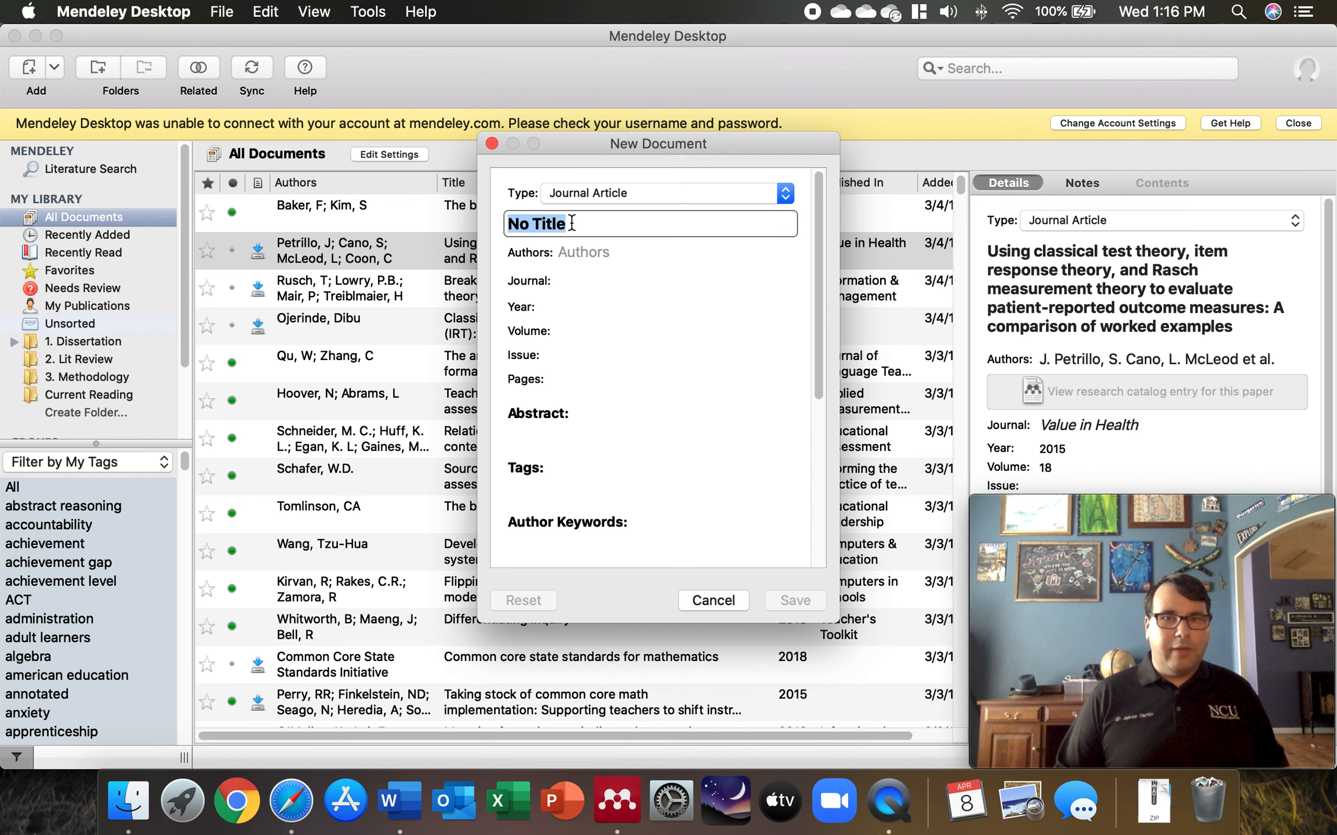
{"action": "key", "text": "super+v"}
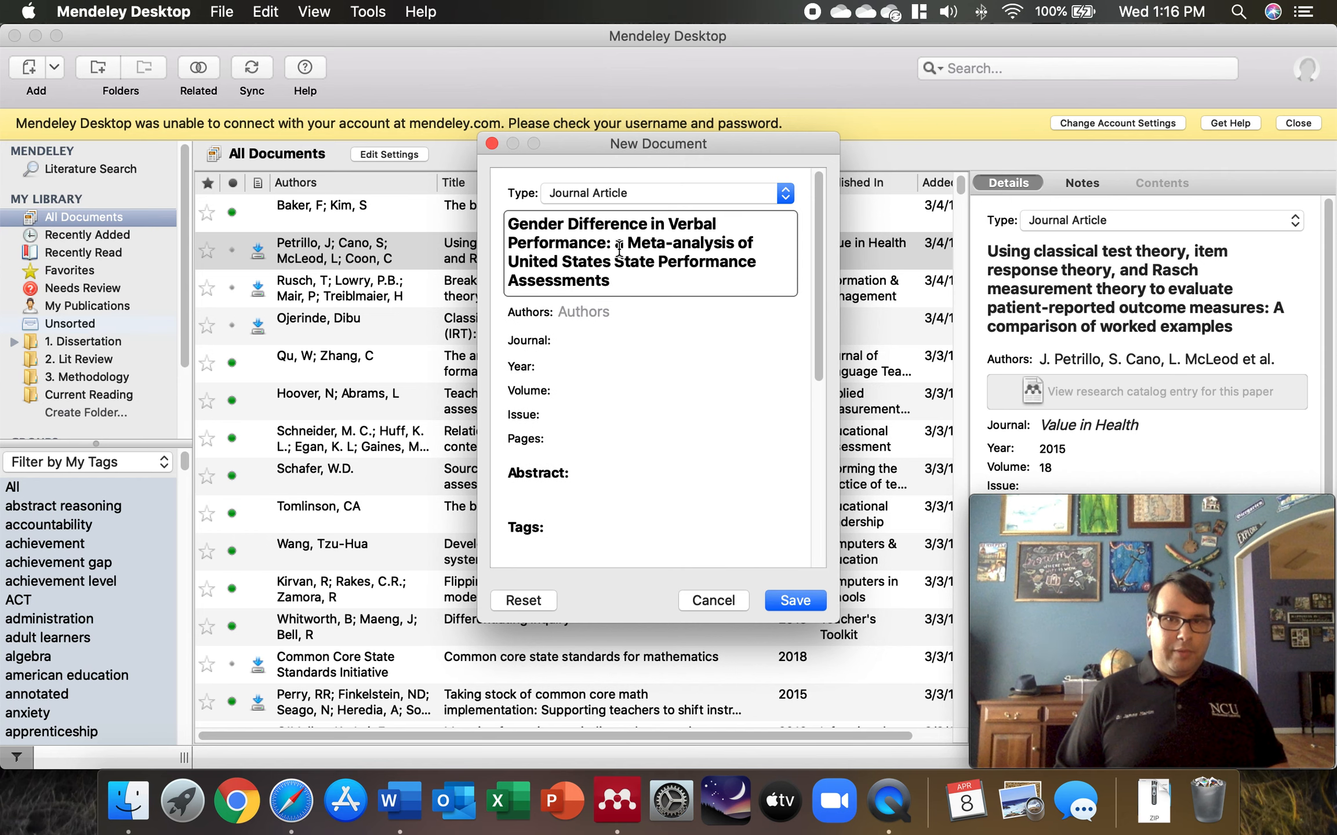
- In the title, change "Difference" to "difference" and the wording after the colon to "A meta-analysis"
{"action": "left_click", "coordinate": [569, 224]}
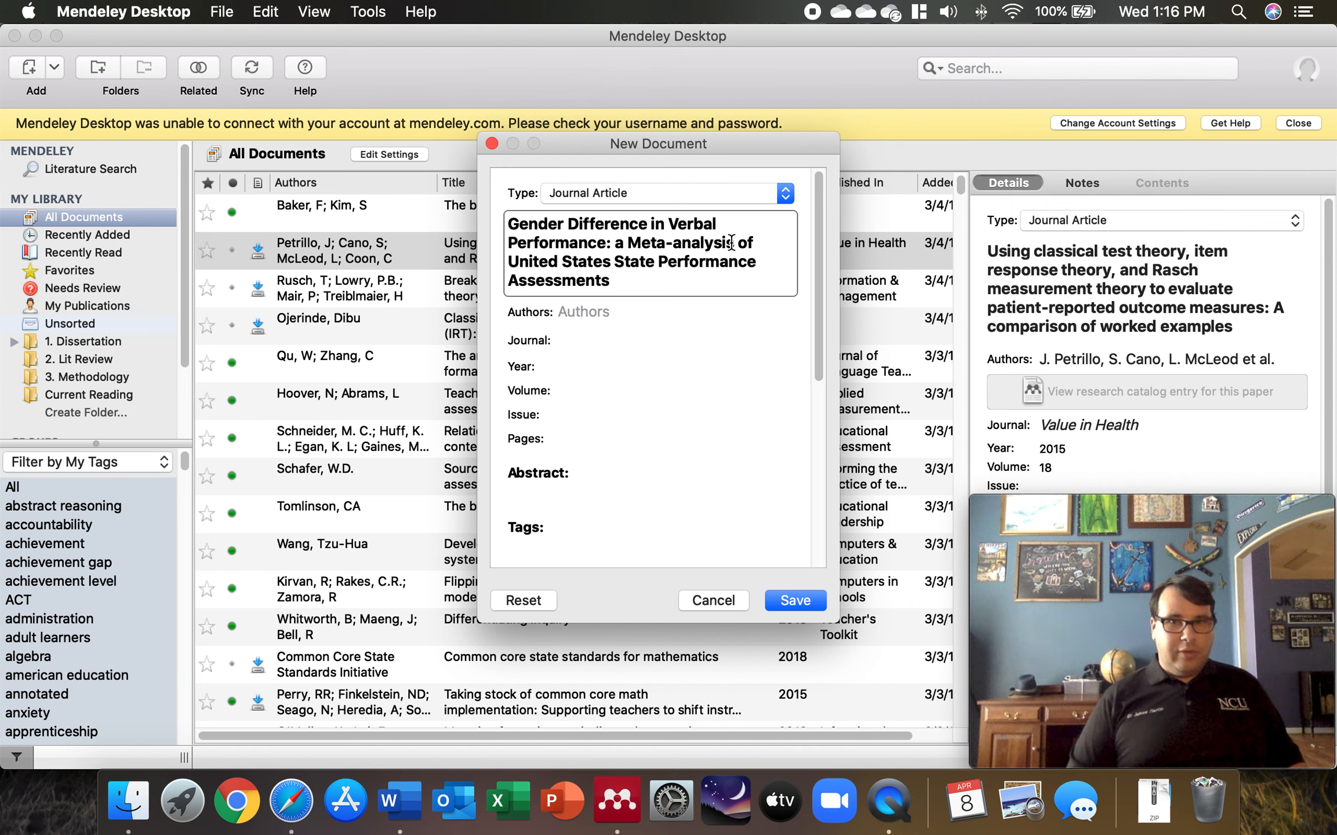
{"action": "key", "text": "Delete"}
{"action": "type", "text": "d"}
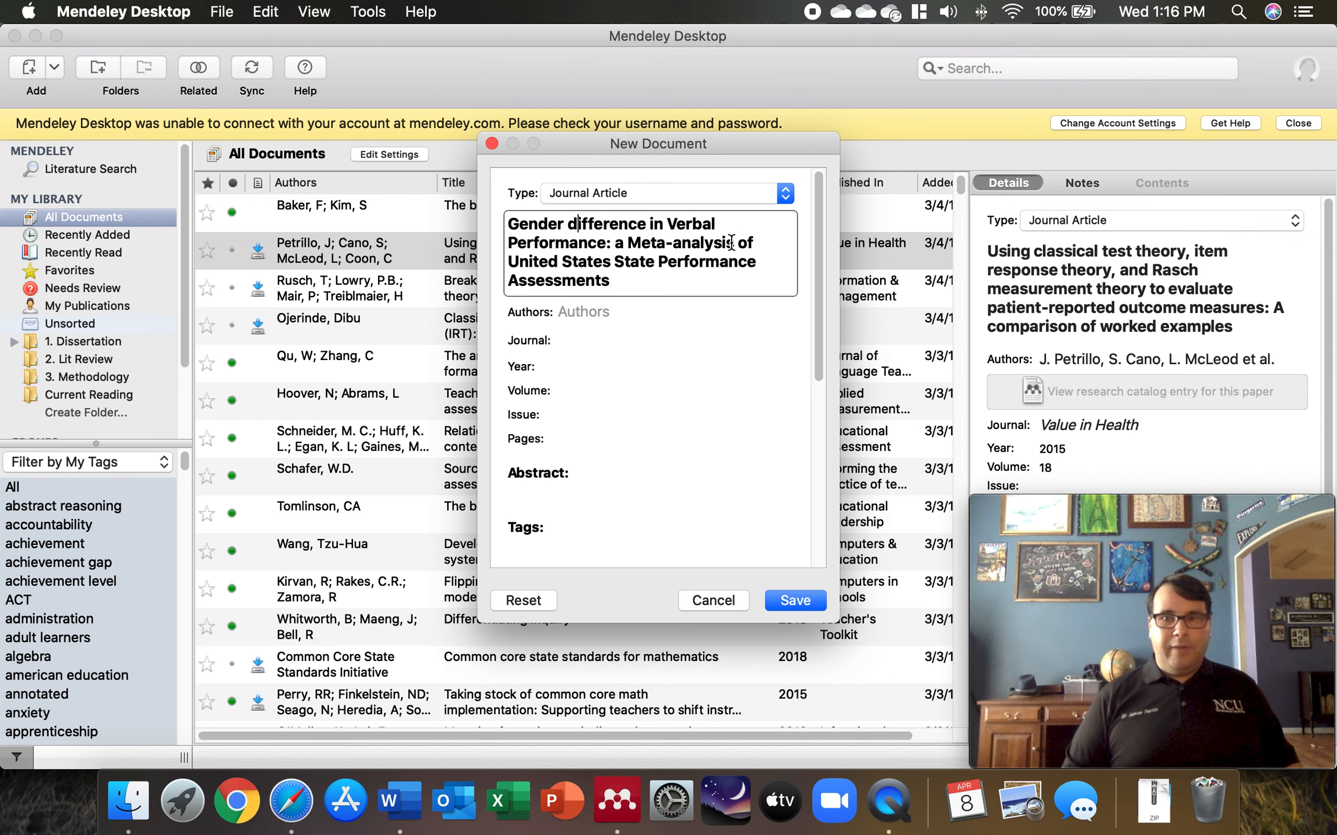
{"action": "key", "text": "Left"}
{"action": "key", "text": "Left"}
{"action": "key", "text": "Left"}
{"action": "key", "text": "Left"}
{"action": "key", "text": "Left"}
{"action": "key", "text": "Left"}
{"action": "key", "text": "Left"}
{"action": "key", "text": "Left"}
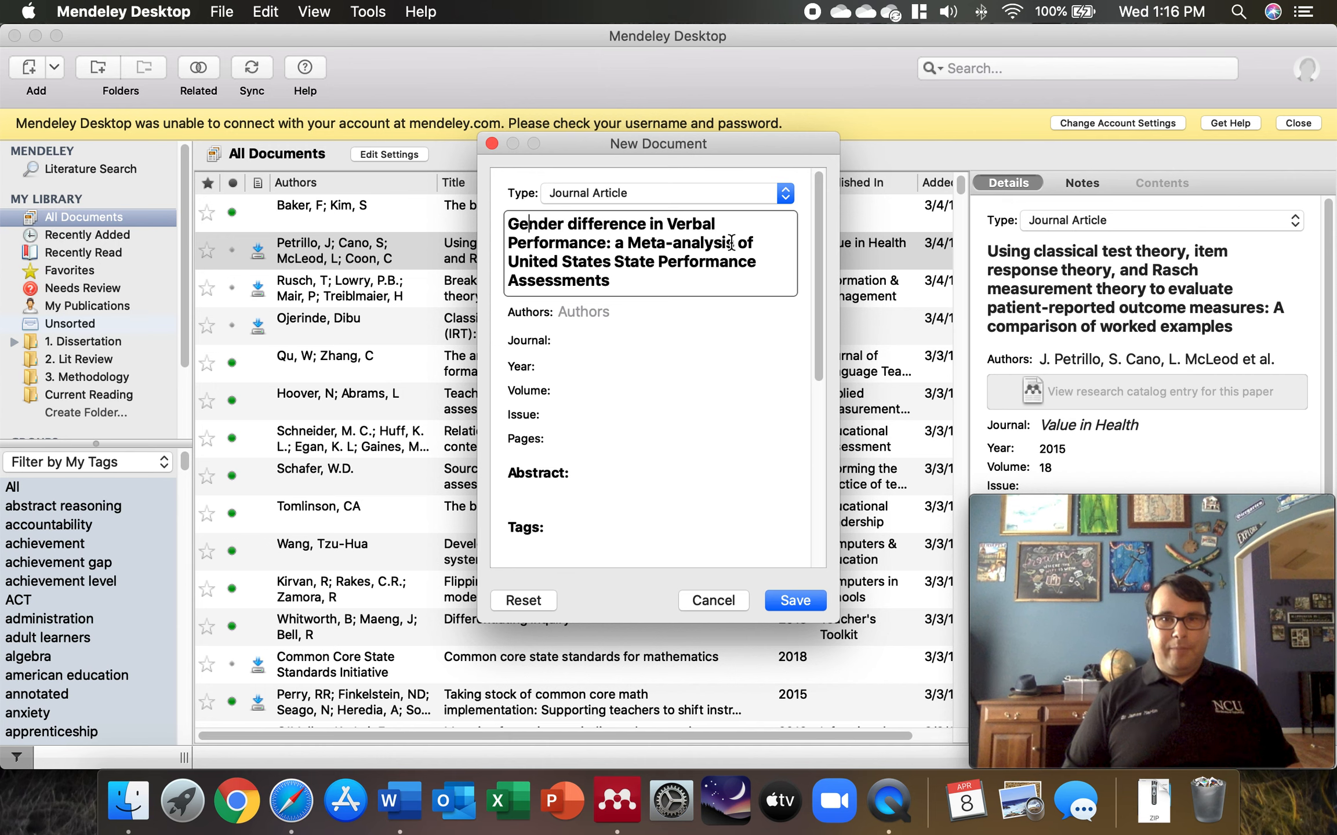
{"action": "key", "text": "Right"}
{"action": "key", "text": "Right"}
{"action": "key", "text": "Down"}
{"action": "key", "text": "Right"}
{"action": "key", "text": "Right"}
{"action": "key", "text": "Right"}
{"action": "key", "text": "Right"}
{"action": "key", "text": "Right"}
{"action": "key", "text": "Right"}
{"action": "key", "text": "Right"}
{"action": "key", "text": "Right"}
{"action": "key", "text": "Right"}
{"action": "key", "text": "Right"}
{"action": "key", "text": "shift+Right"}
{"action": "type", "text": "A"}
{"action": "key", "text": "Left"}
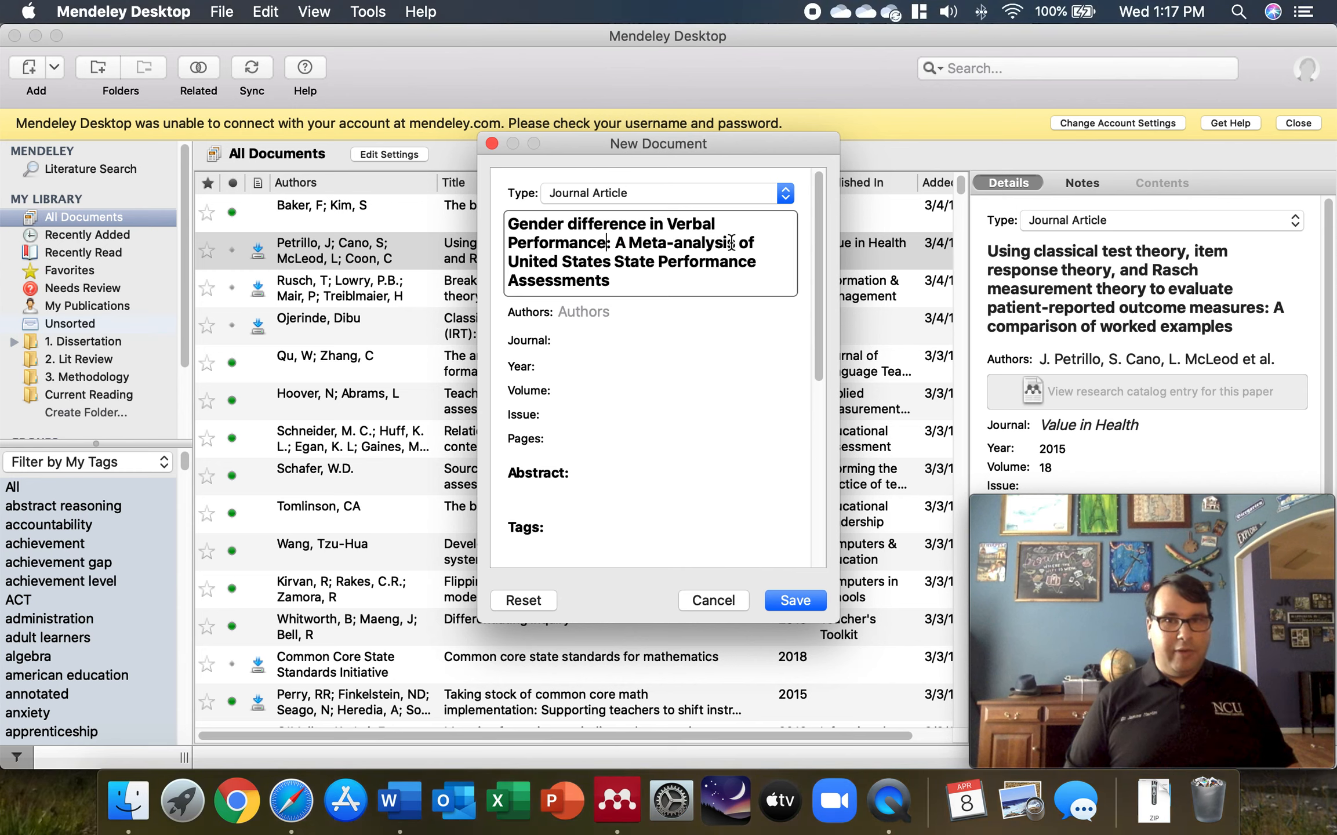
{"action": "key", "text": "Right"}
{"action": "key", "text": "Right"}
{"action": "key", "text": "Delete"}
{"action": "type", "text": "m"}
- Lowercase the words "verbal" and "performance" before the colon in the title
{"action": "key", "text": "Left"}
{"action": "key", "text": "Left"}
{"action": "key", "text": "Left"}
{"action": "key", "text": "Left"}
{"action": "key", "text": "Left"}
{"action": "key", "text": "Left"}
{"action": "key", "text": "Left"}
{"action": "key", "text": "Left"}
{"action": "key", "text": "Left"}
{"action": "key", "text": "Left"}
{"action": "key", "text": "Left"}
{"action": "key", "text": "Left"}
{"action": "key", "text": "Left"}
{"action": "key", "text": "Left"}
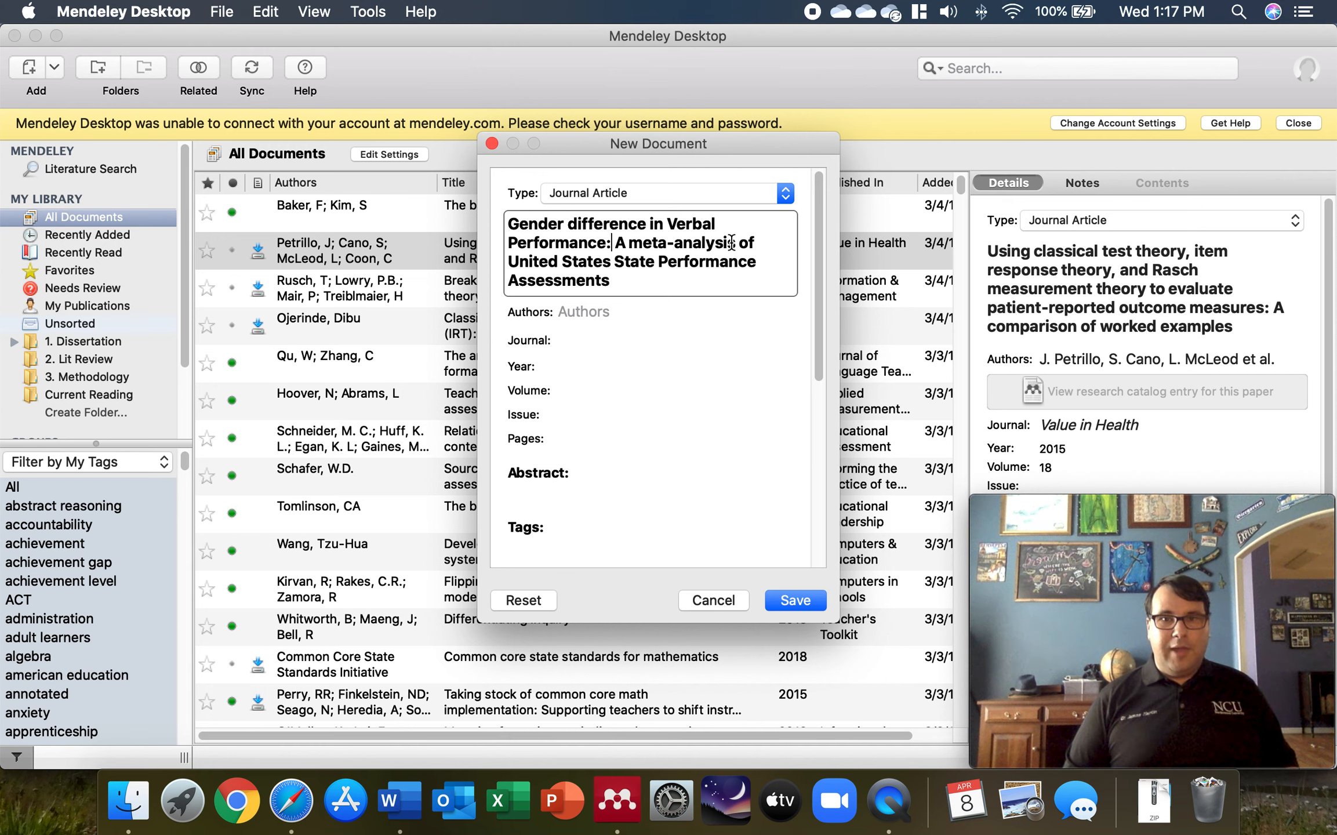
{"action": "key", "text": "BackSpace"}
{"action": "type", "text": "p"}
{"action": "key", "text": "Up"}
{"action": "key", "text": "Right"}
{"action": "key", "text": "Right"}
{"action": "key", "text": "Right"}
{"action": "key", "text": "Right"}
{"action": "key", "text": "Right"}
{"action": "key", "text": "Right"}
{"action": "key", "text": "Right"}
{"action": "key", "text": "Right"}
{"action": "key", "text": "Right"}
{"action": "key", "text": "Right"}
{"action": "key", "text": "Right"}
{"action": "key", "text": "Right"}
{"action": "key", "text": "Right"}
{"action": "key", "text": "Right"}
{"action": "key", "text": "Right"}
{"action": "key", "text": "Right"}
{"action": "key", "text": "Right"}
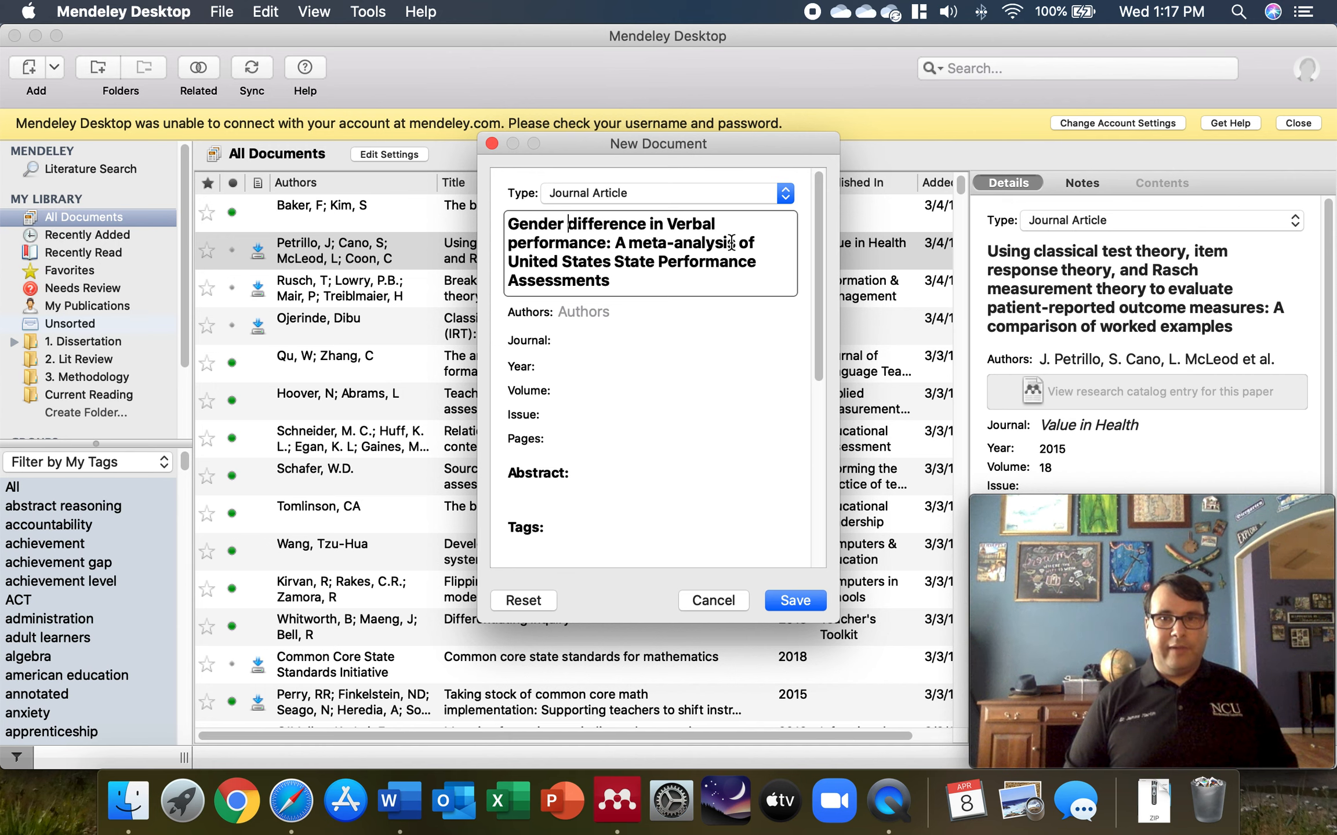
{"action": "key", "text": "Right"}
{"action": "key", "text": "Right"}
{"action": "key", "text": "Right"}
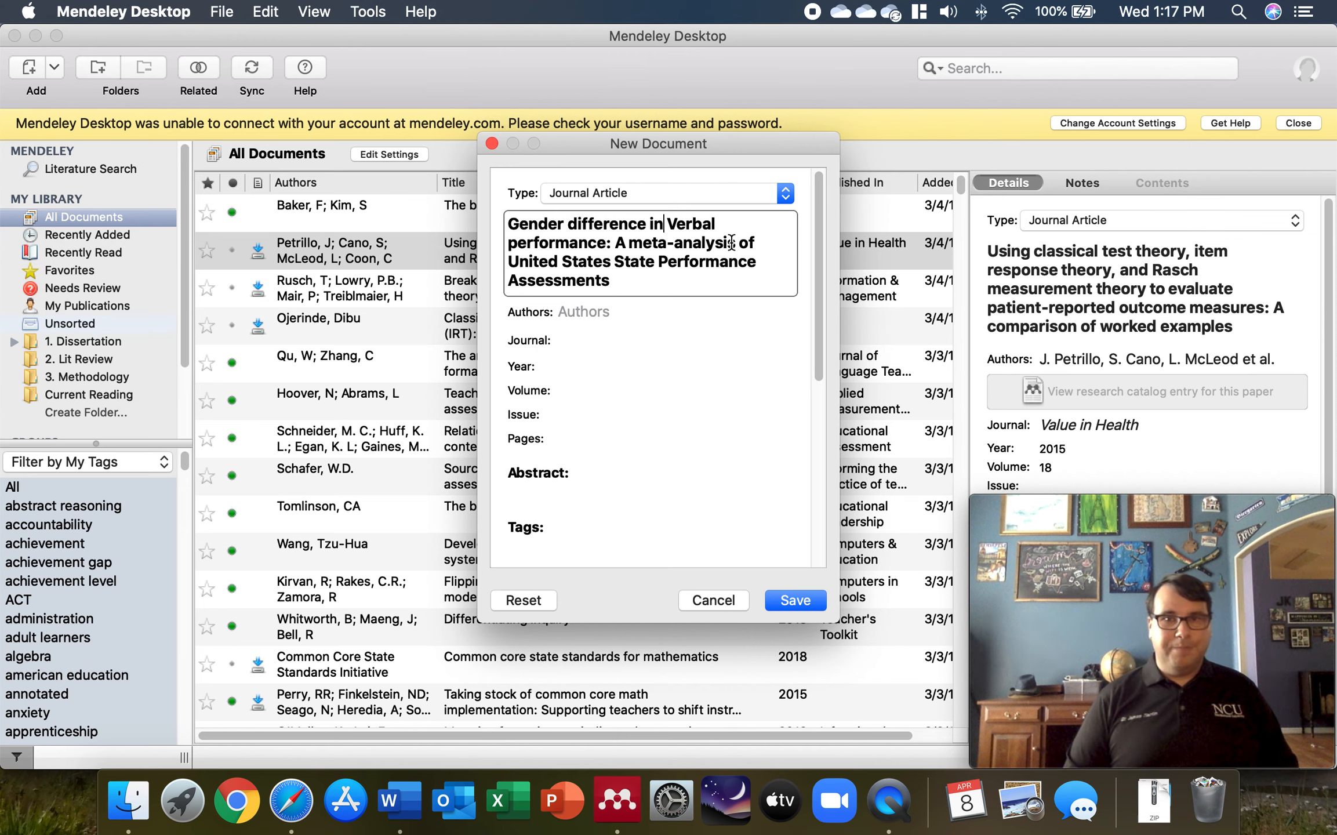
{"action": "key", "text": "Delete"}
{"action": "type", "text": "v"}
- Lowercase the closing words of the title to read "state performance assessments" after "United States"
{"action": "key", "text": "Down"}
{"action": "key", "text": "Down"}
{"action": "key", "text": "Left"}
{"action": "type", "text": "p"}
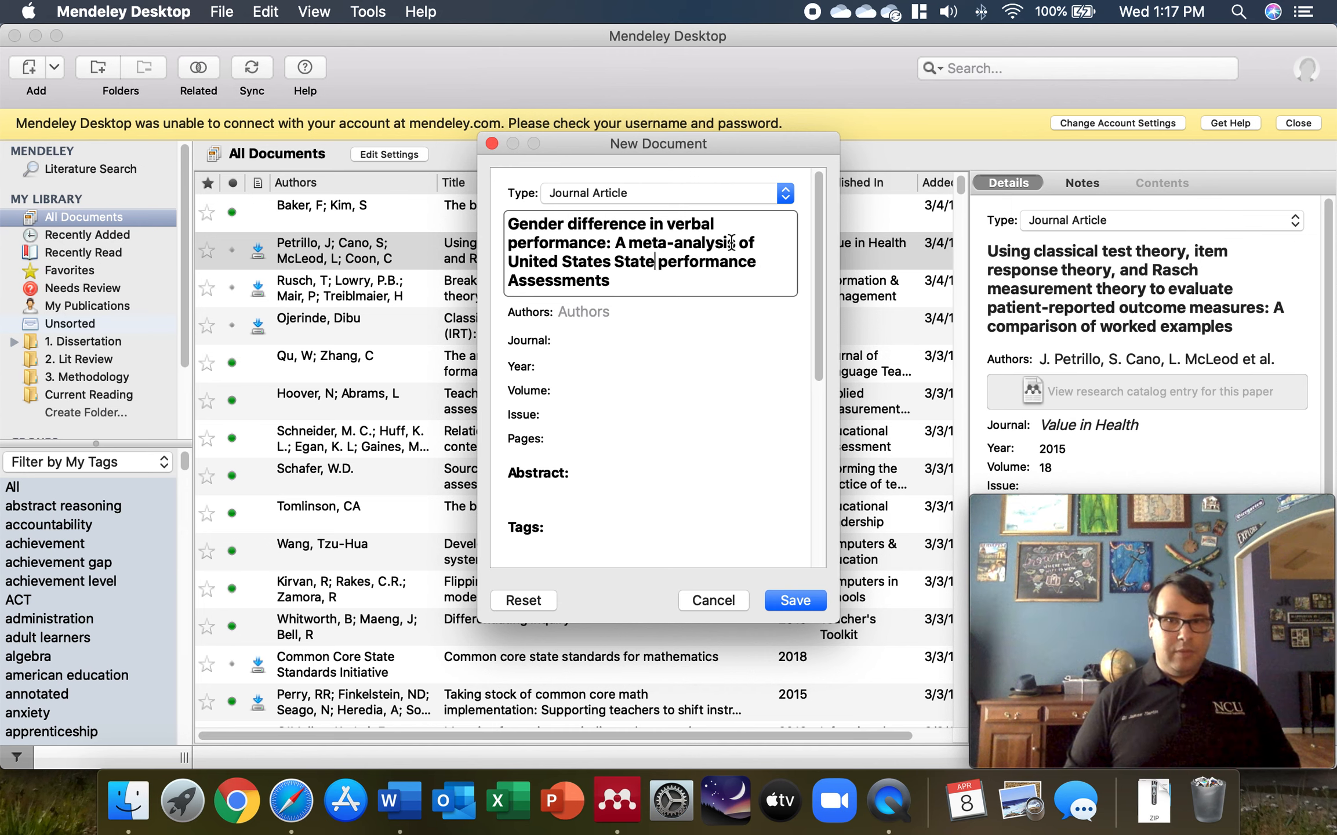
{"action": "key", "text": "BackSpace"}
{"action": "type", "text": "s"}
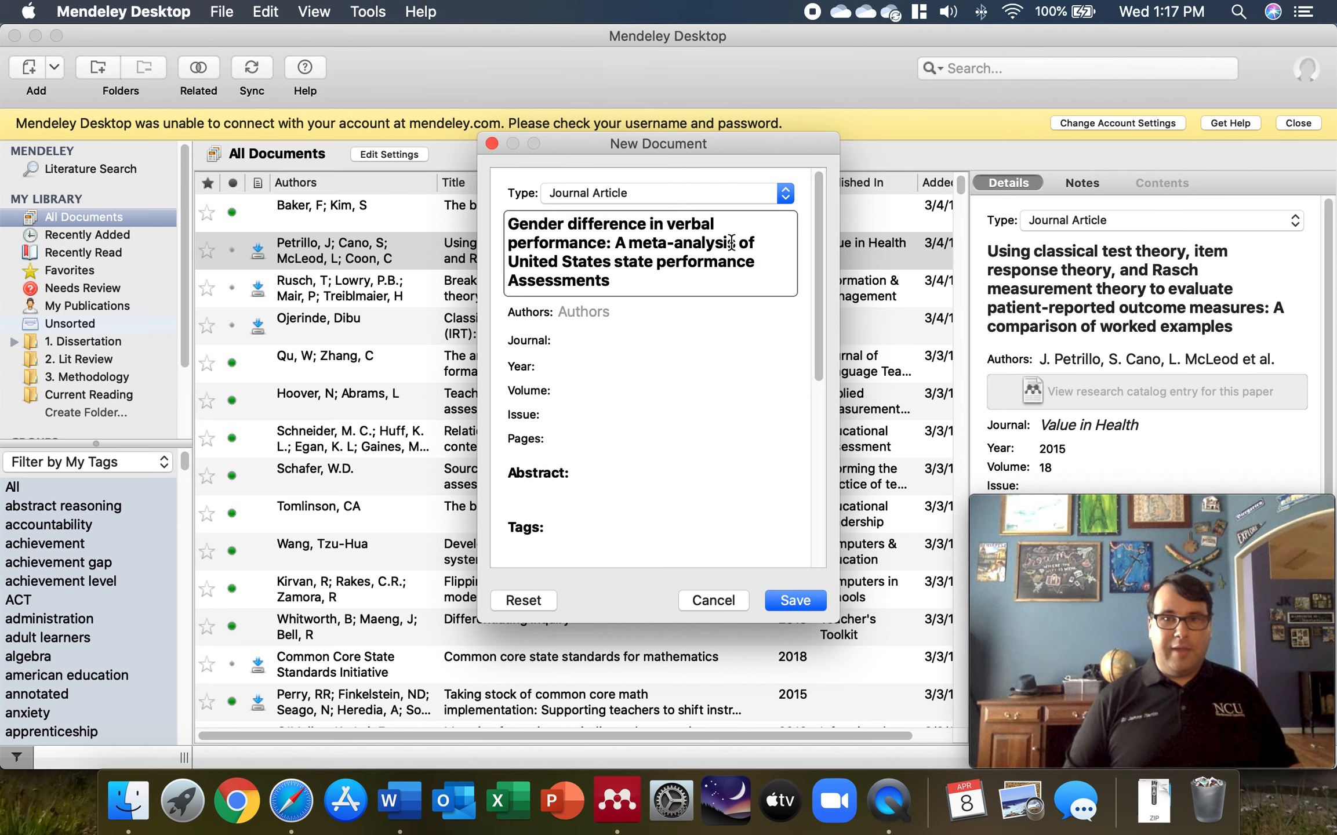
{"action": "key", "text": "BackSpace"}
{"action": "type", "text": "a"}
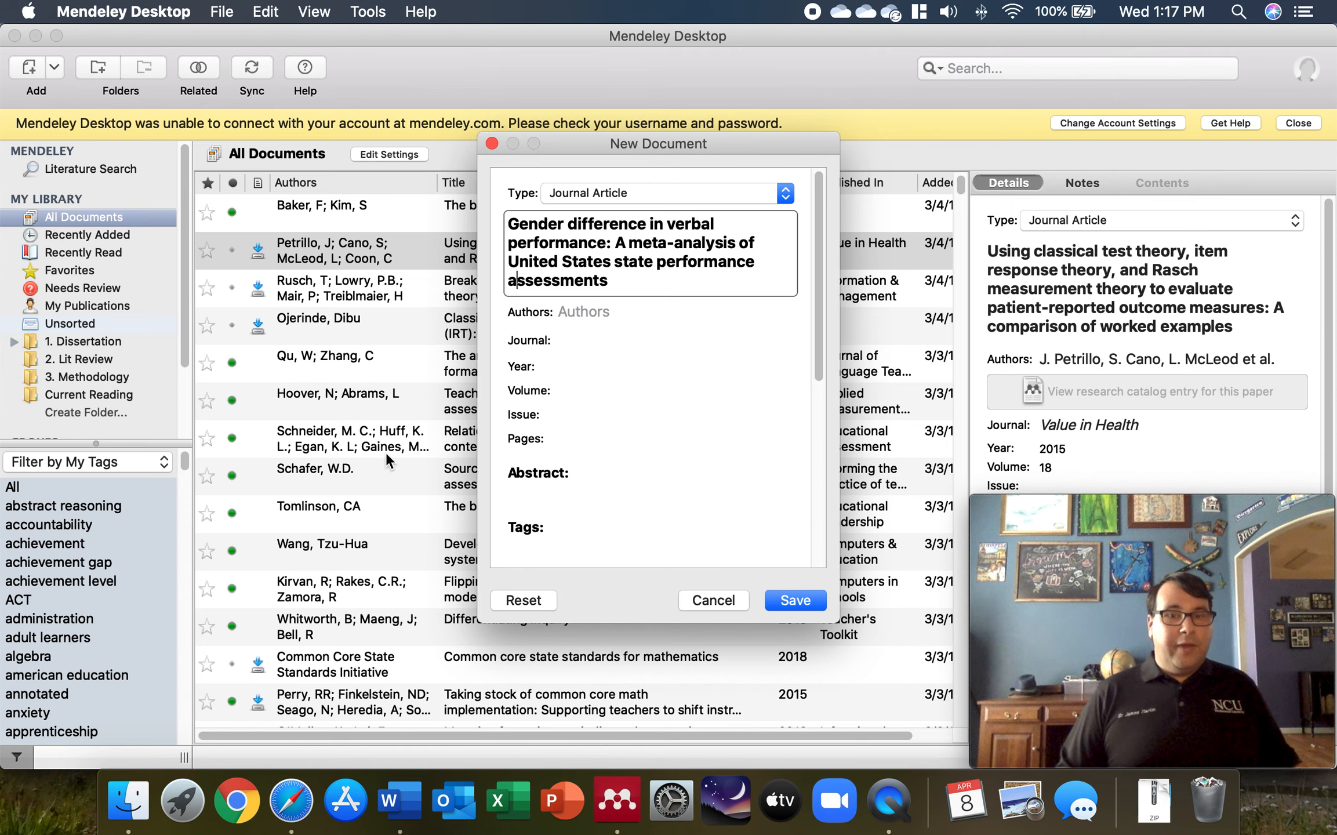
- Check the author on the article page in Safari and enter the author's last name and first initial in the new Mendeley document
{"action": "left_click", "coordinate": [292, 801]}
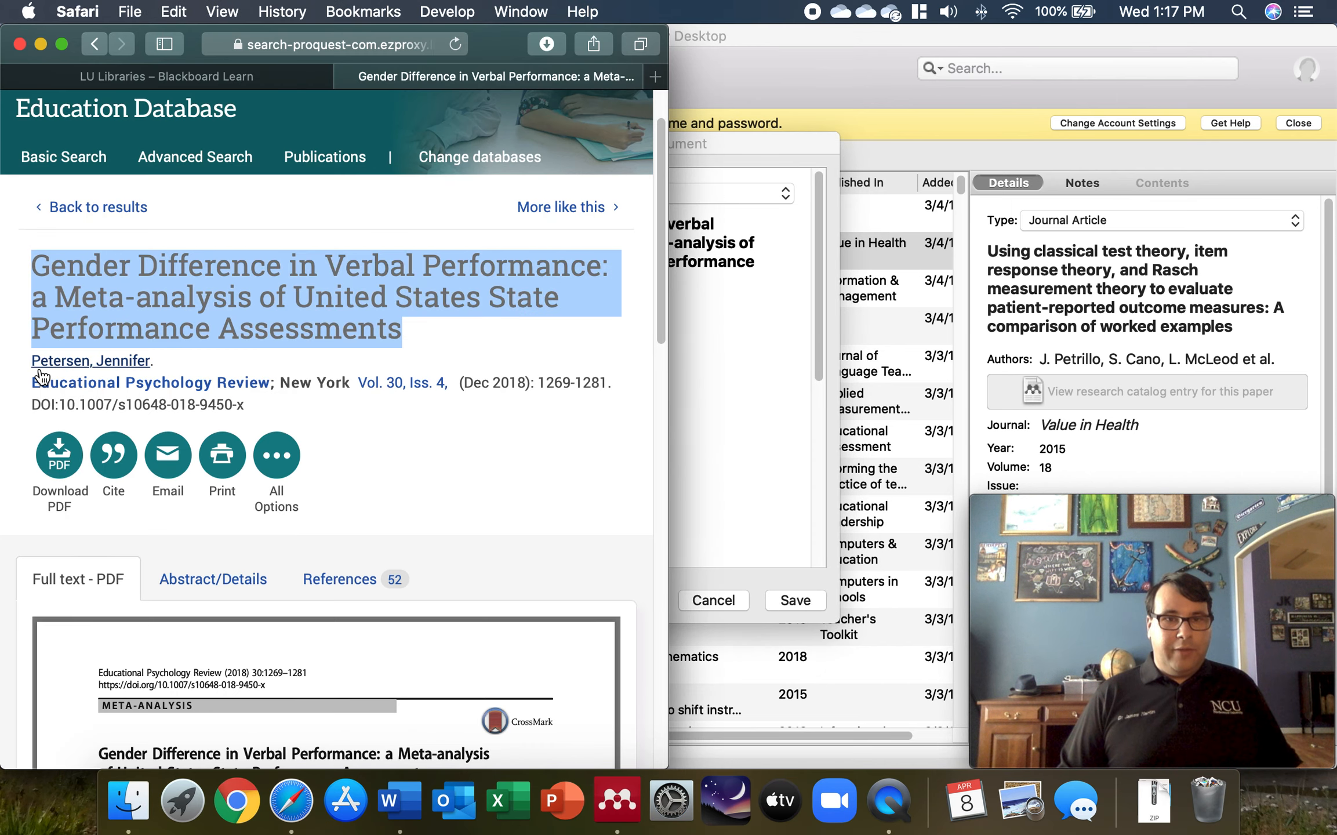
{"action": "left_click", "coordinate": [821, 242]}
{"action": "left_click", "coordinate": [607, 312]}
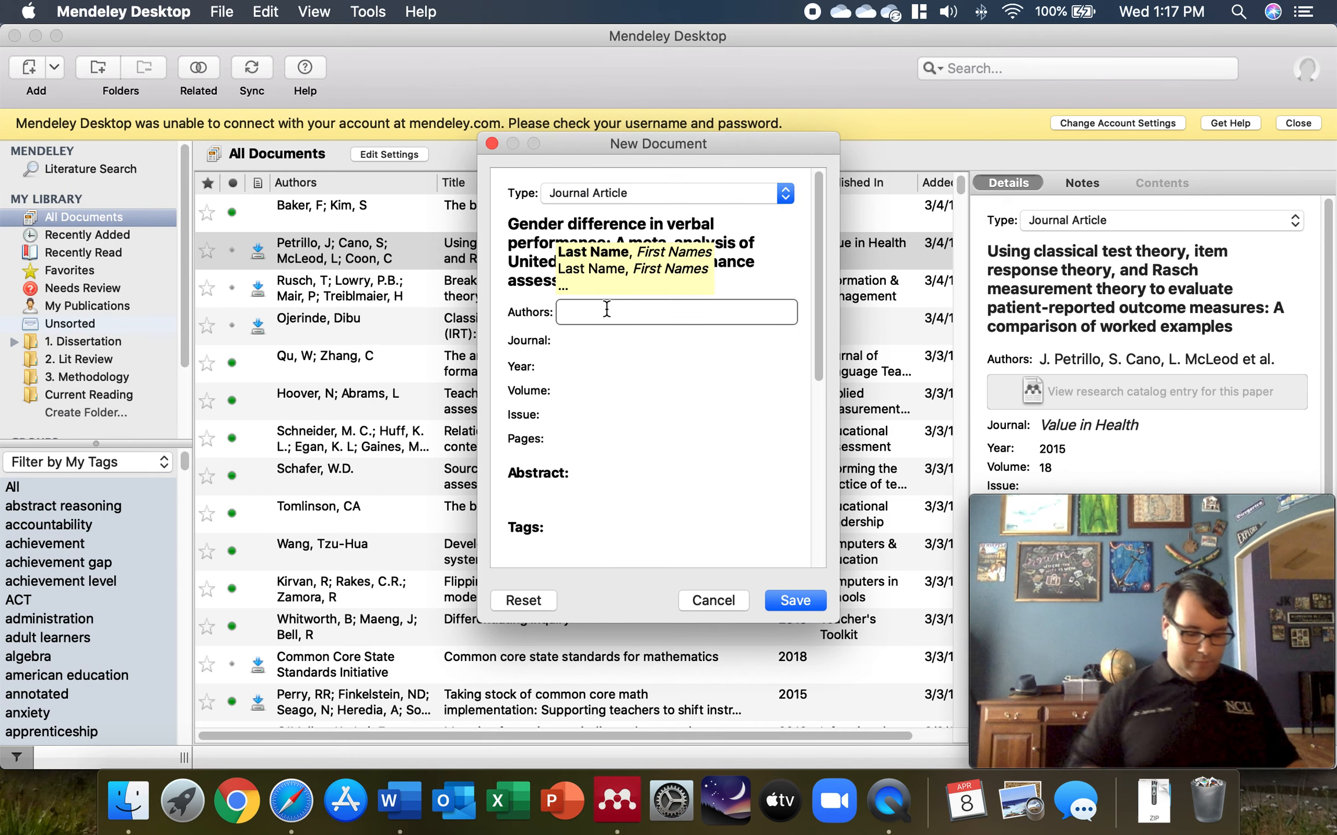
{"action": "type", "text": "Peterson, J."}
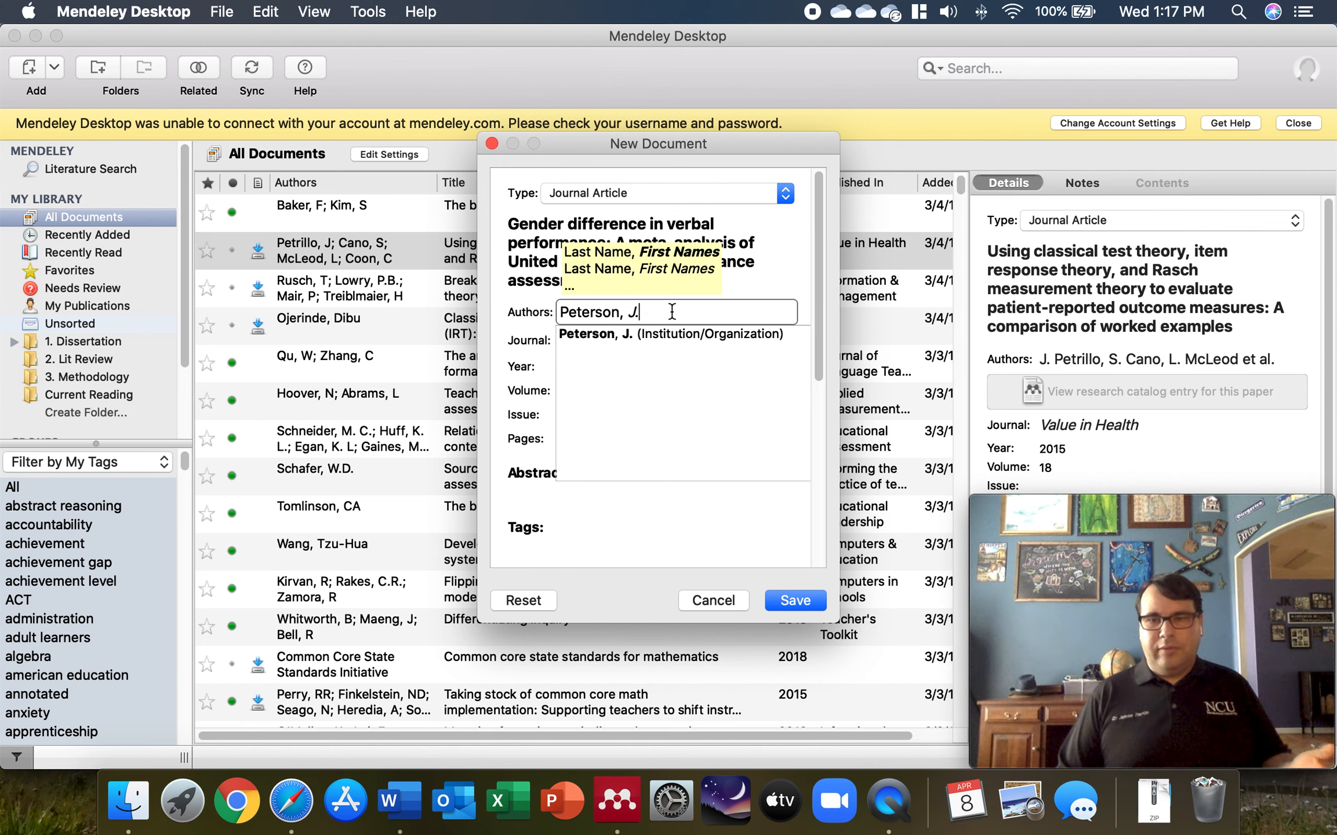
{"action": "left_click", "coordinate": [819, 274]}
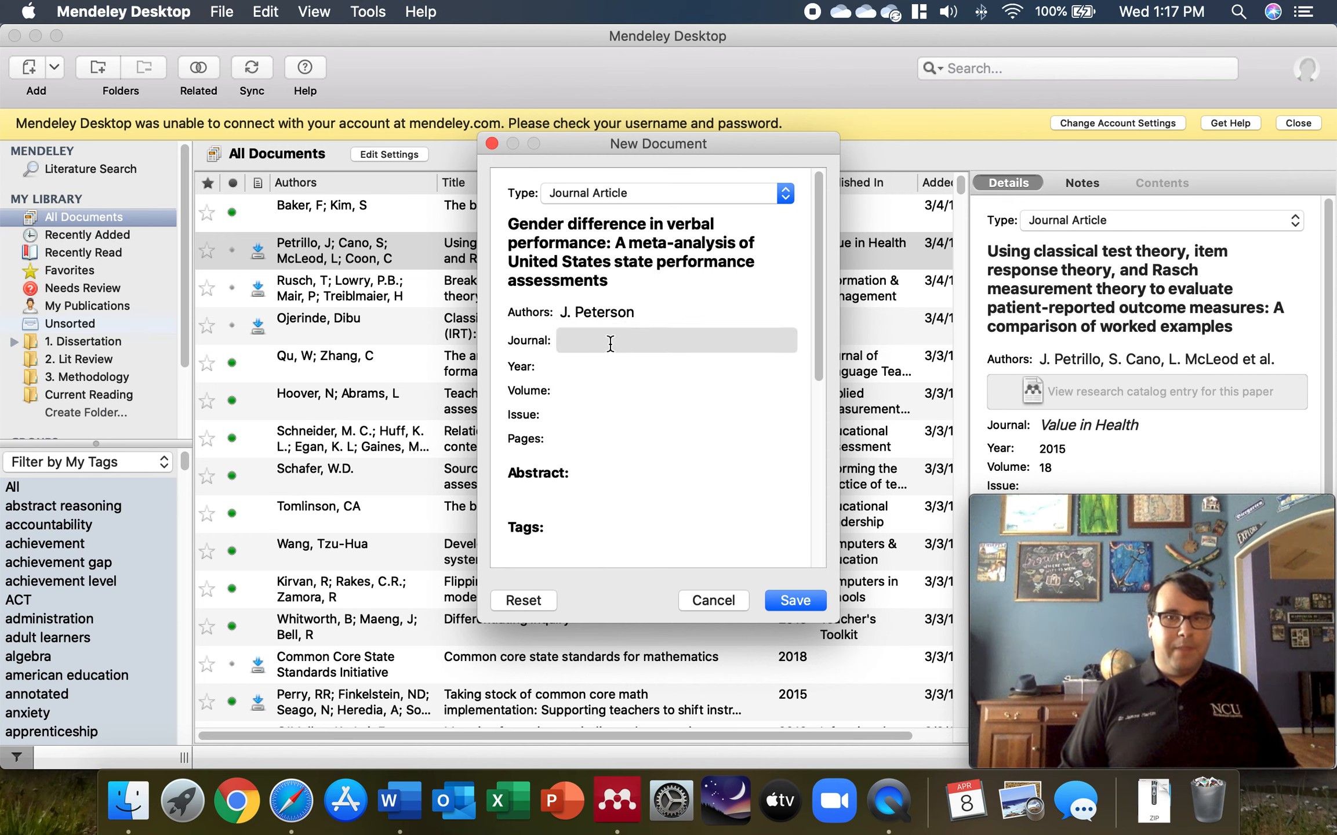
- Check the journal name on the article page in Safari and enter "Educational Psychology Review" as the journal of the new Mendeley document
{"action": "left_click", "coordinate": [282, 785]}
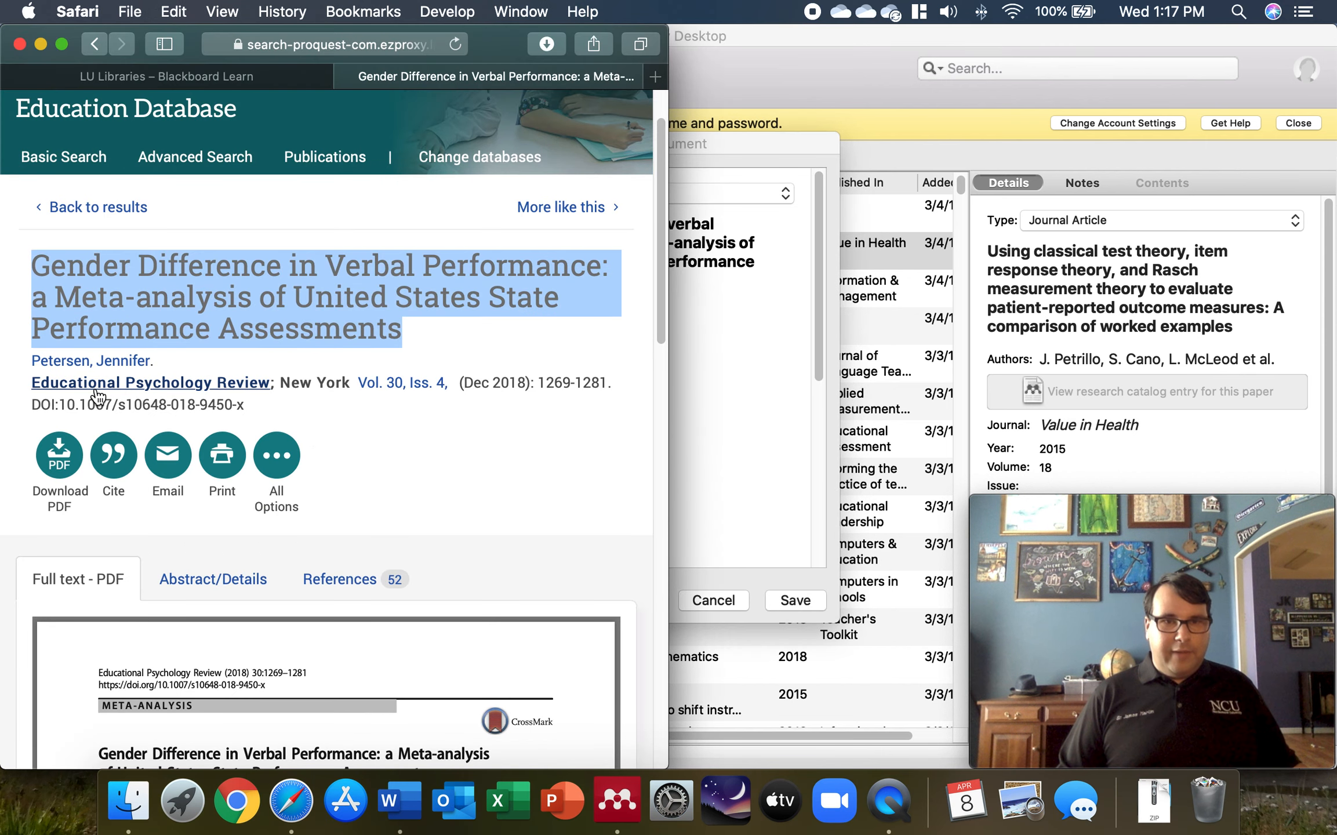
{"action": "left_click", "coordinate": [815, 287]}
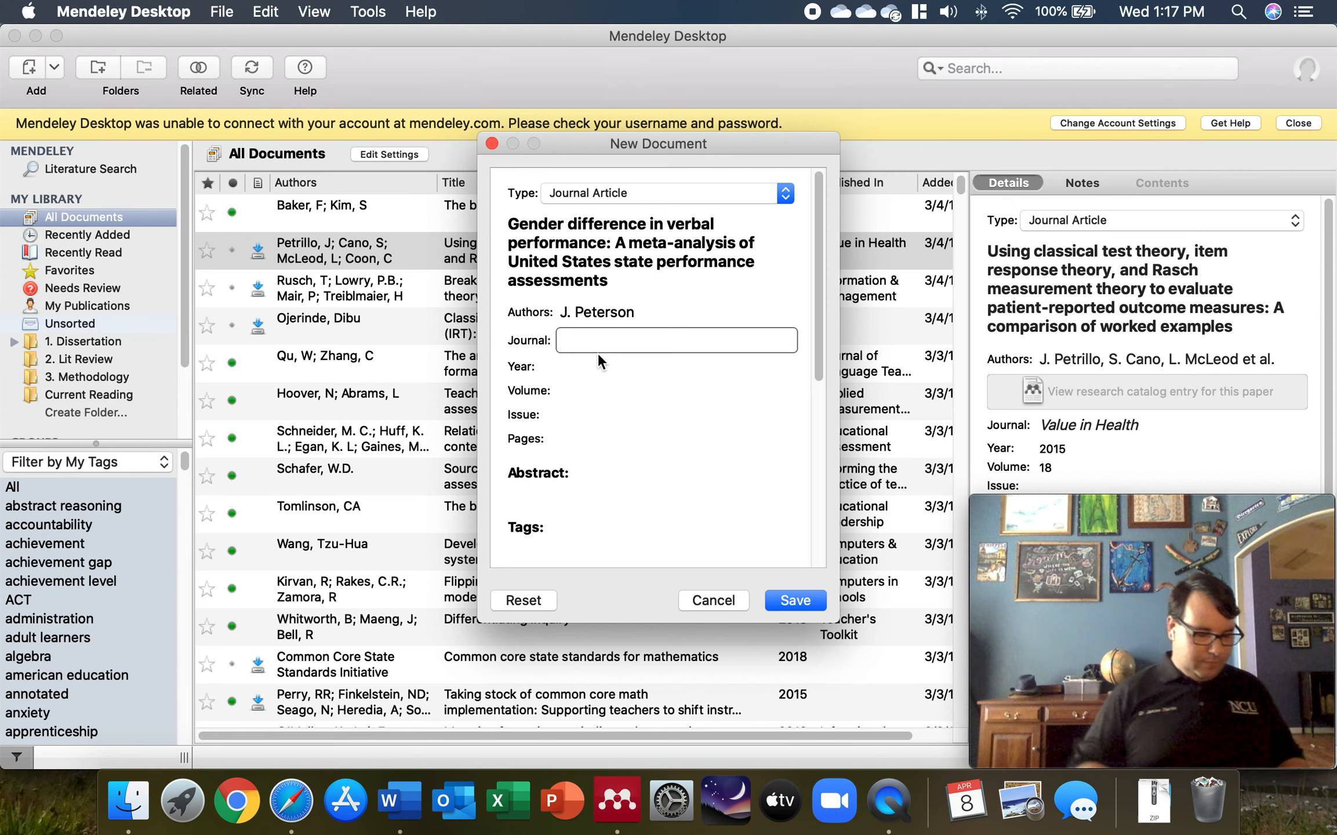
{"action": "type", "text": "Educational "}
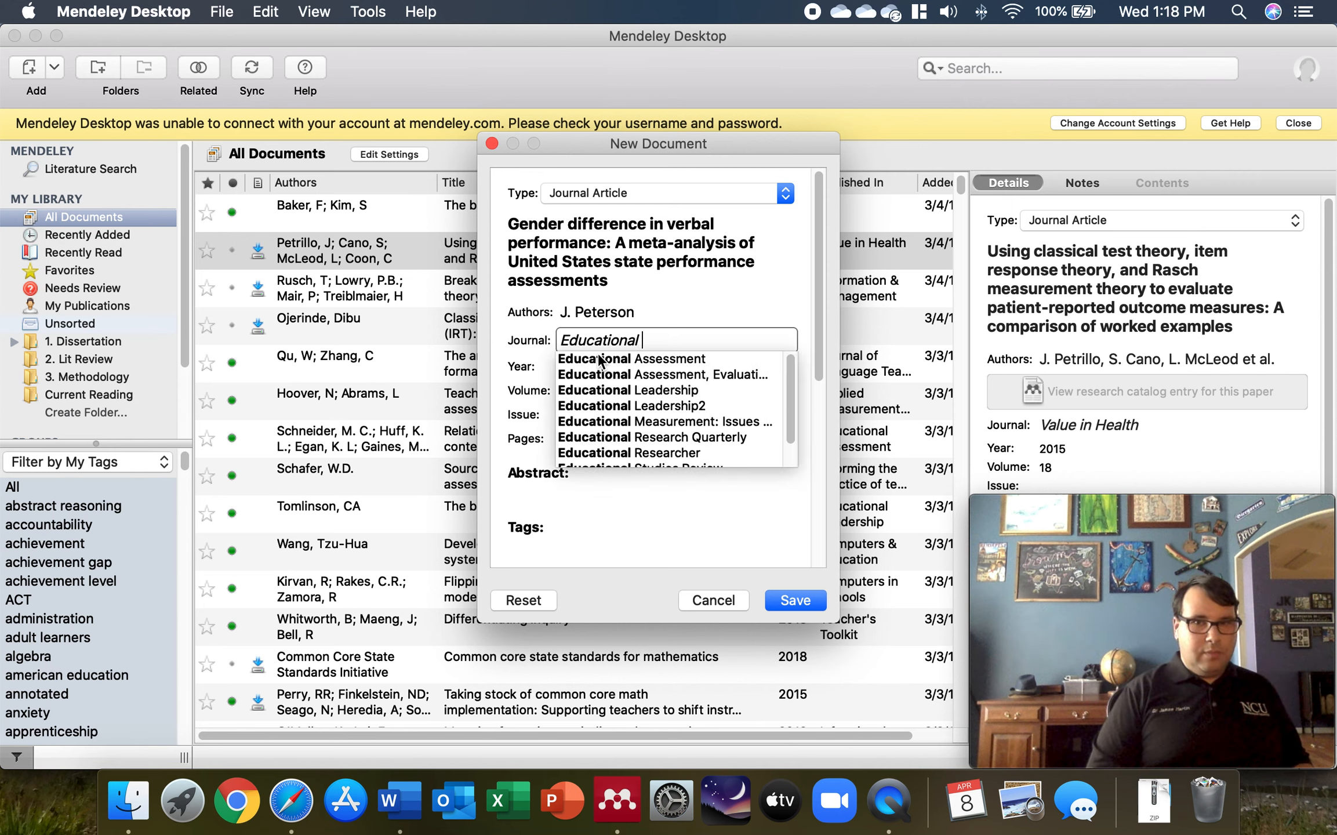
{"action": "type", "text": "Psycho"}
{"action": "type", "text": "log=y"}
{"action": "key", "text": "BackSpace"}
{"action": "type", "text": "=y"}
{"action": "key", "text": "BackSpace"}
{"action": "key", "text": "BackSpace"}
{"action": "type", "text": "y Review"}
- Check the publication date on the article page in Safari and set the year of the new Mendeley document to 2018
{"action": "left_click", "coordinate": [551, 366]}
{"action": "left_click", "coordinate": [290, 801]}
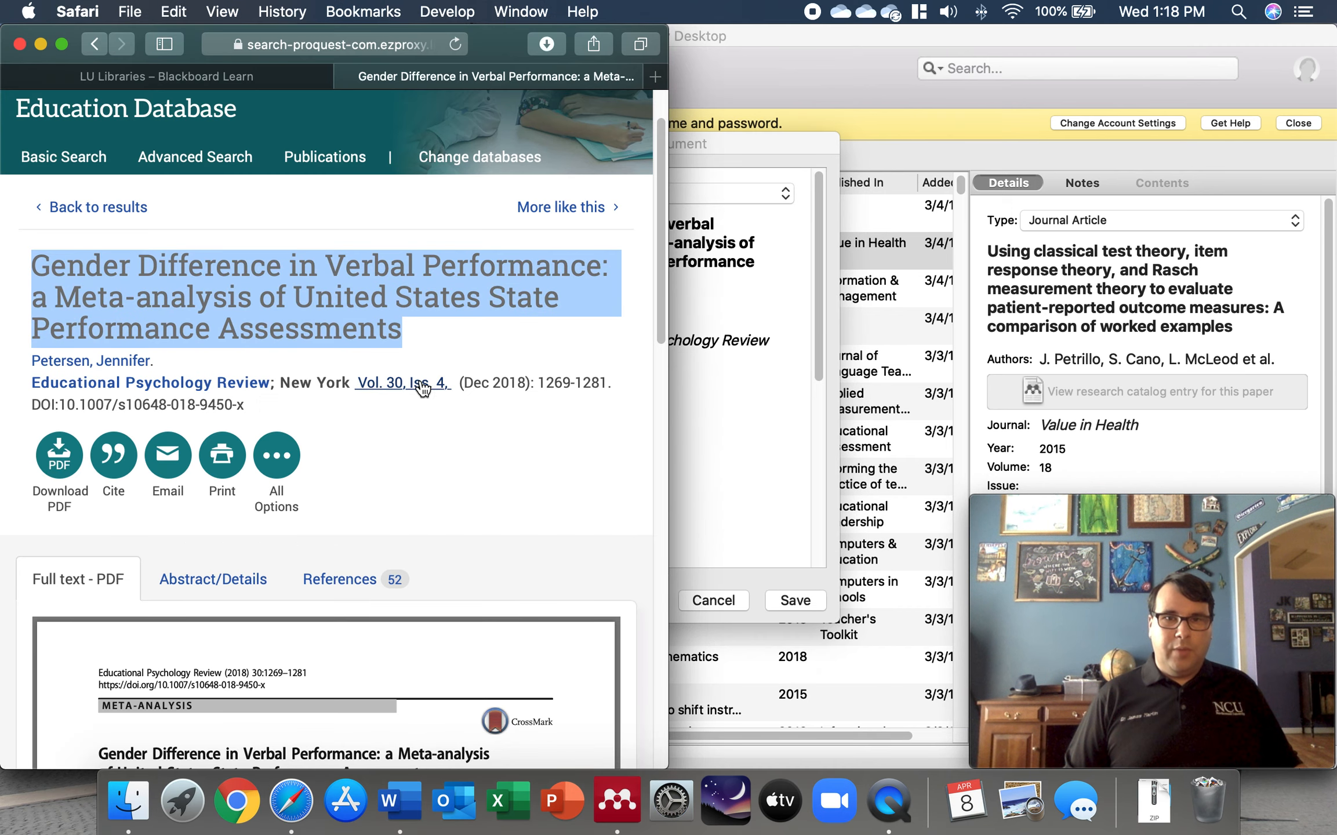
{"action": "left_click_drag", "start_coordinate": [493, 383], "coordinate": [526, 383]}
{"action": "left_click", "coordinate": [544, 453]}
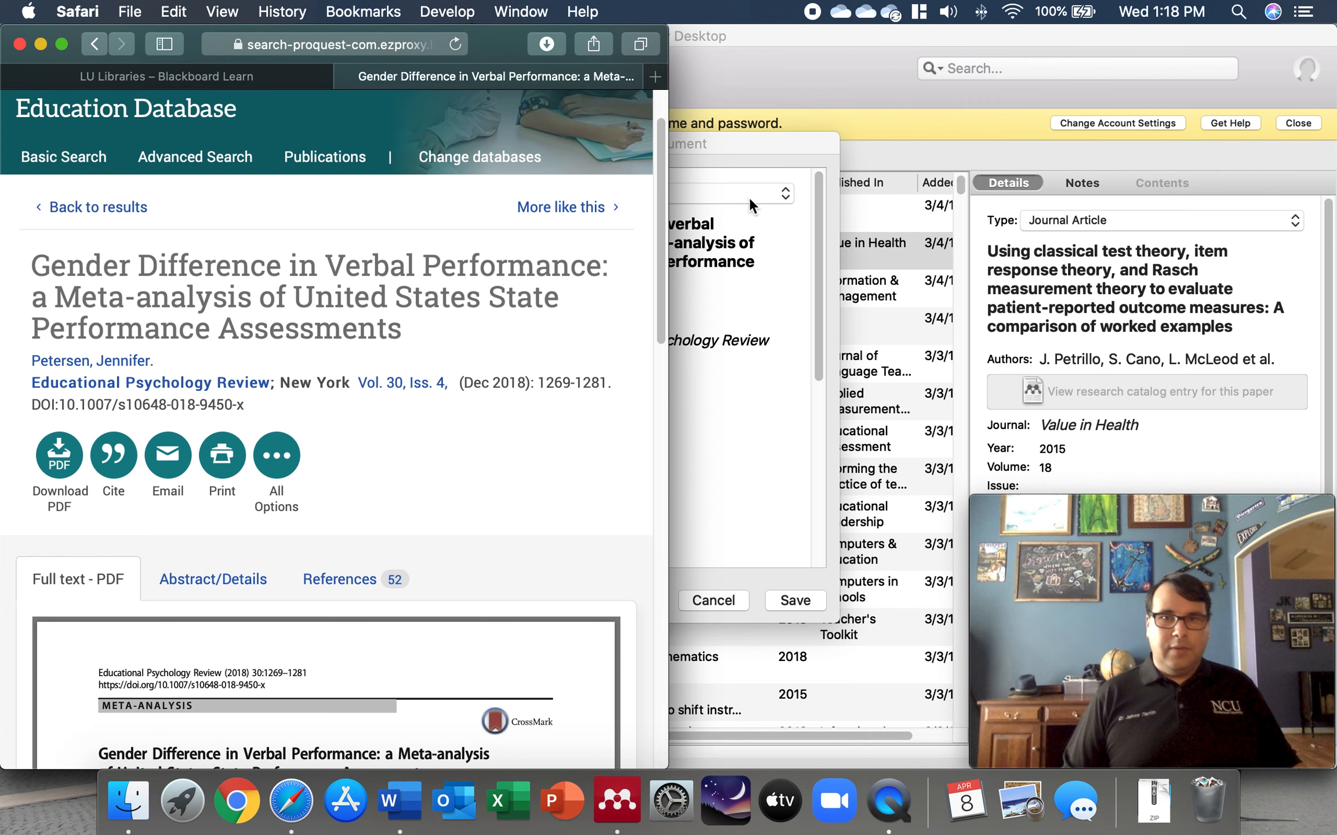
{"action": "left_click", "coordinate": [807, 38]}
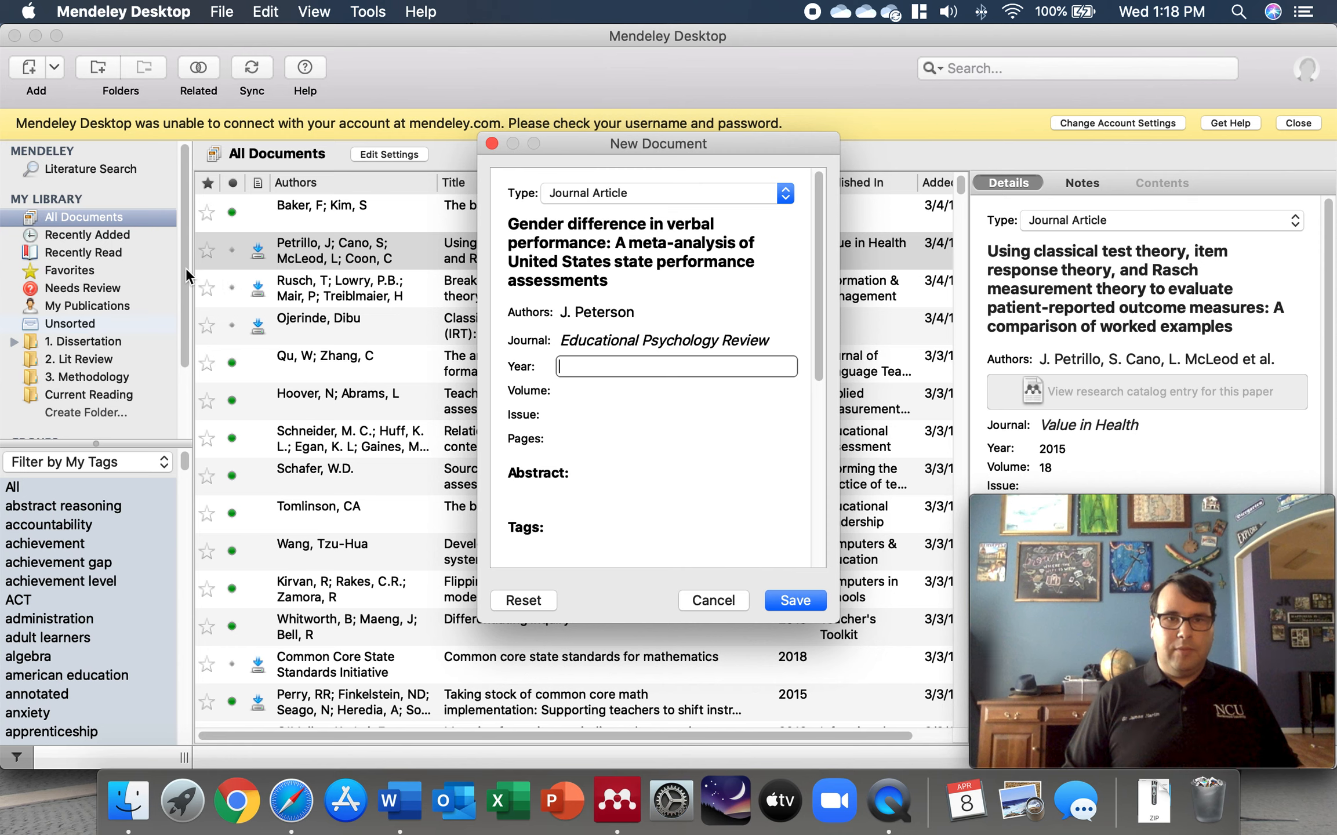
{"action": "type", "text": "2018"}
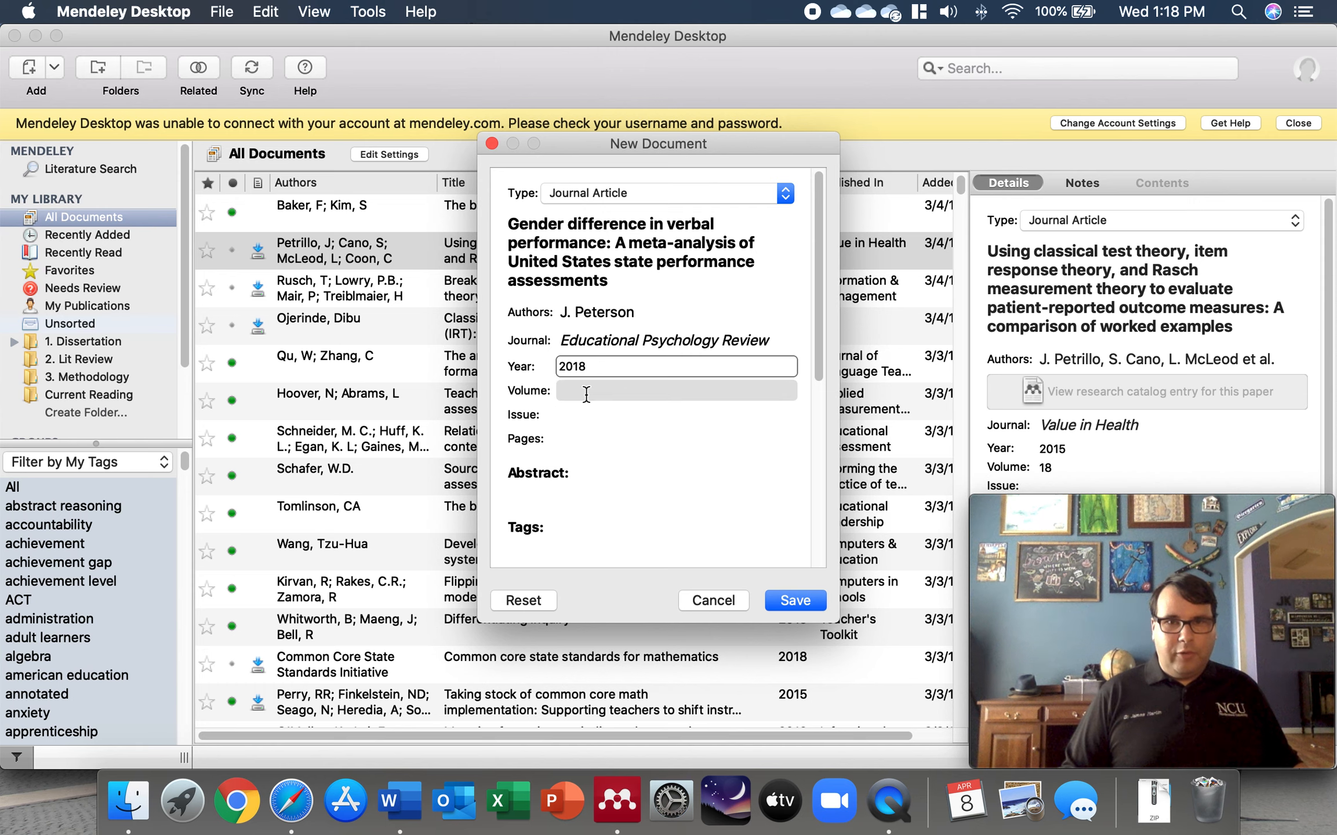
- Check the volume and issue on the article page in Safari and enter volume 30 and issue 4 in the new Mendeley document
{"action": "left_click", "coordinate": [307, 803]}
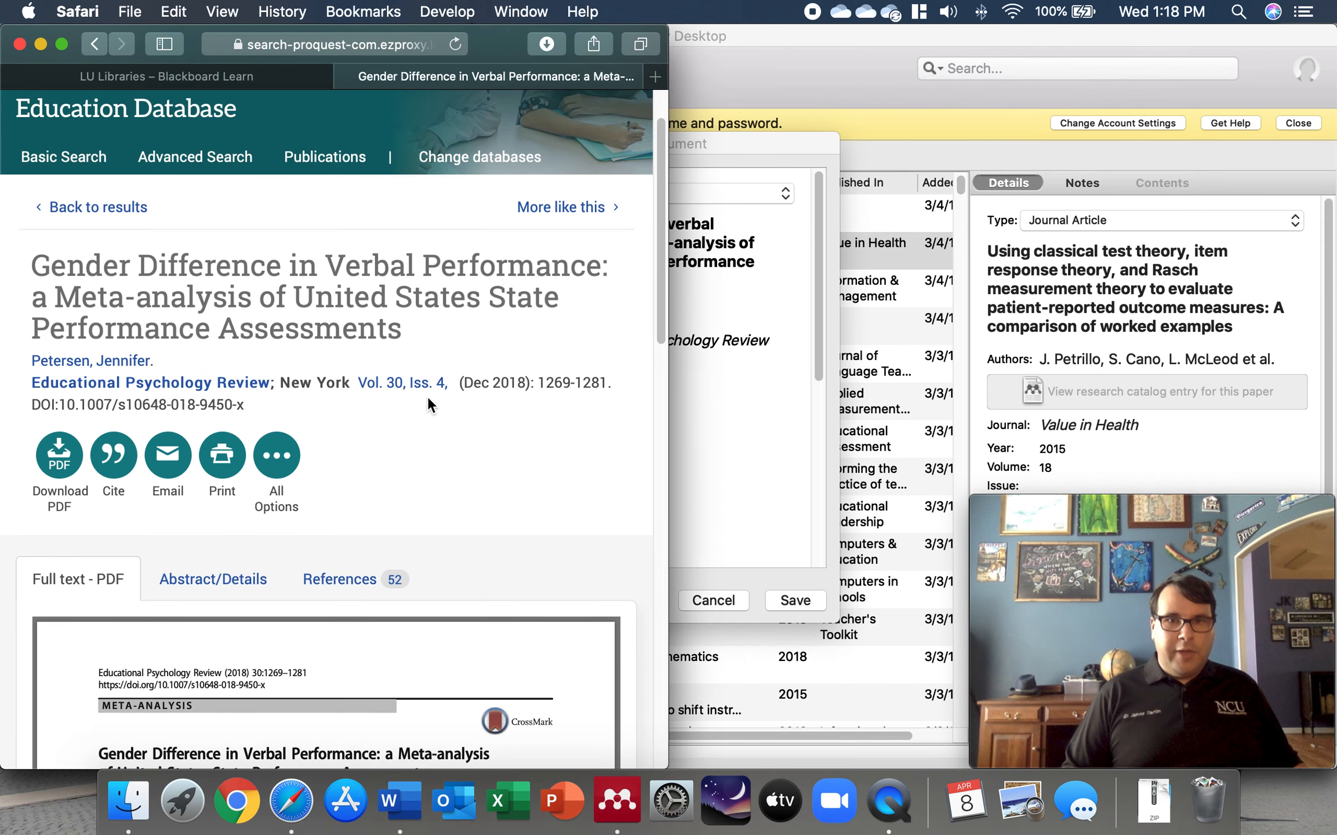
{"action": "left_click", "coordinate": [751, 258]}
{"action": "left_click", "coordinate": [591, 394]}
{"action": "type", "text": "30"}
{"action": "key", "text": "Tab"}
{"action": "type", "text": "2"}
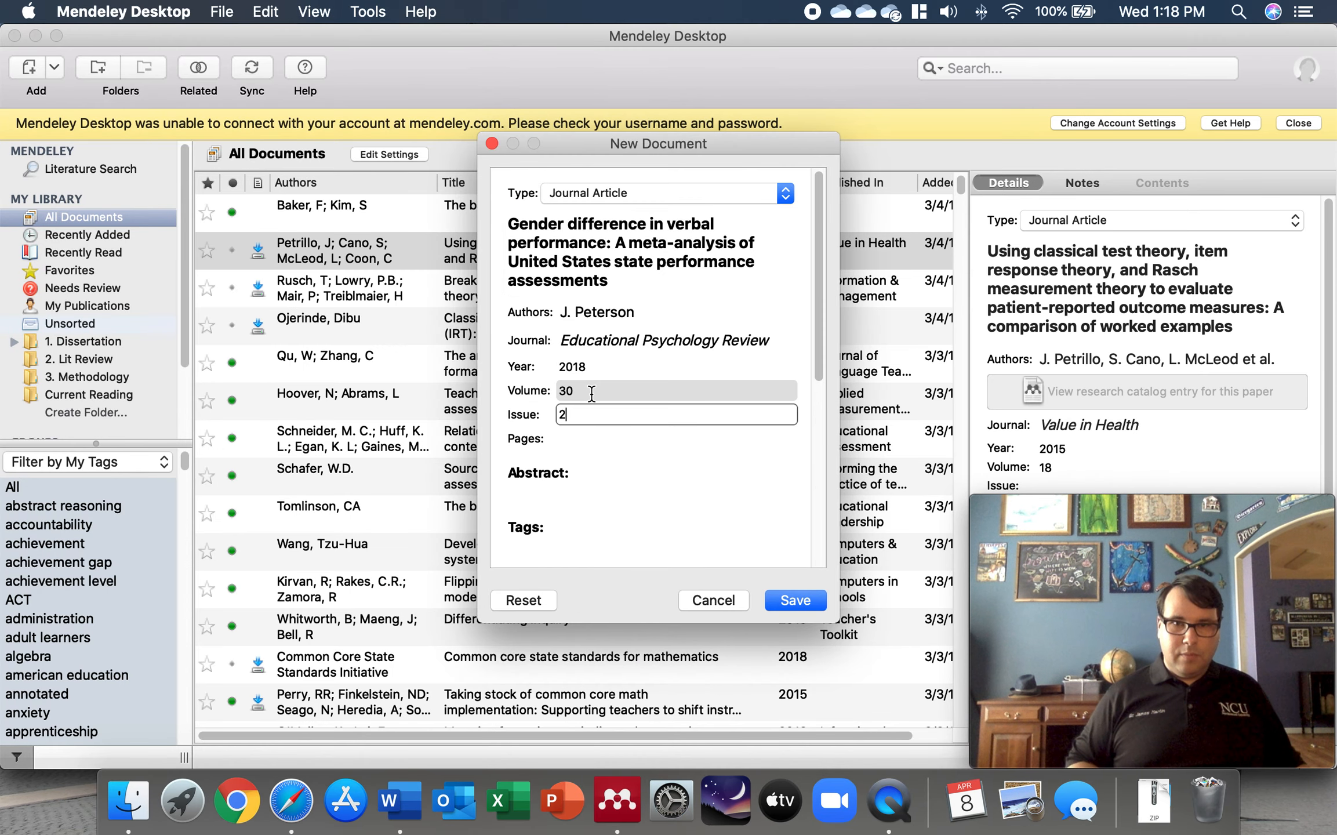
{"action": "key", "text": "Tab"}
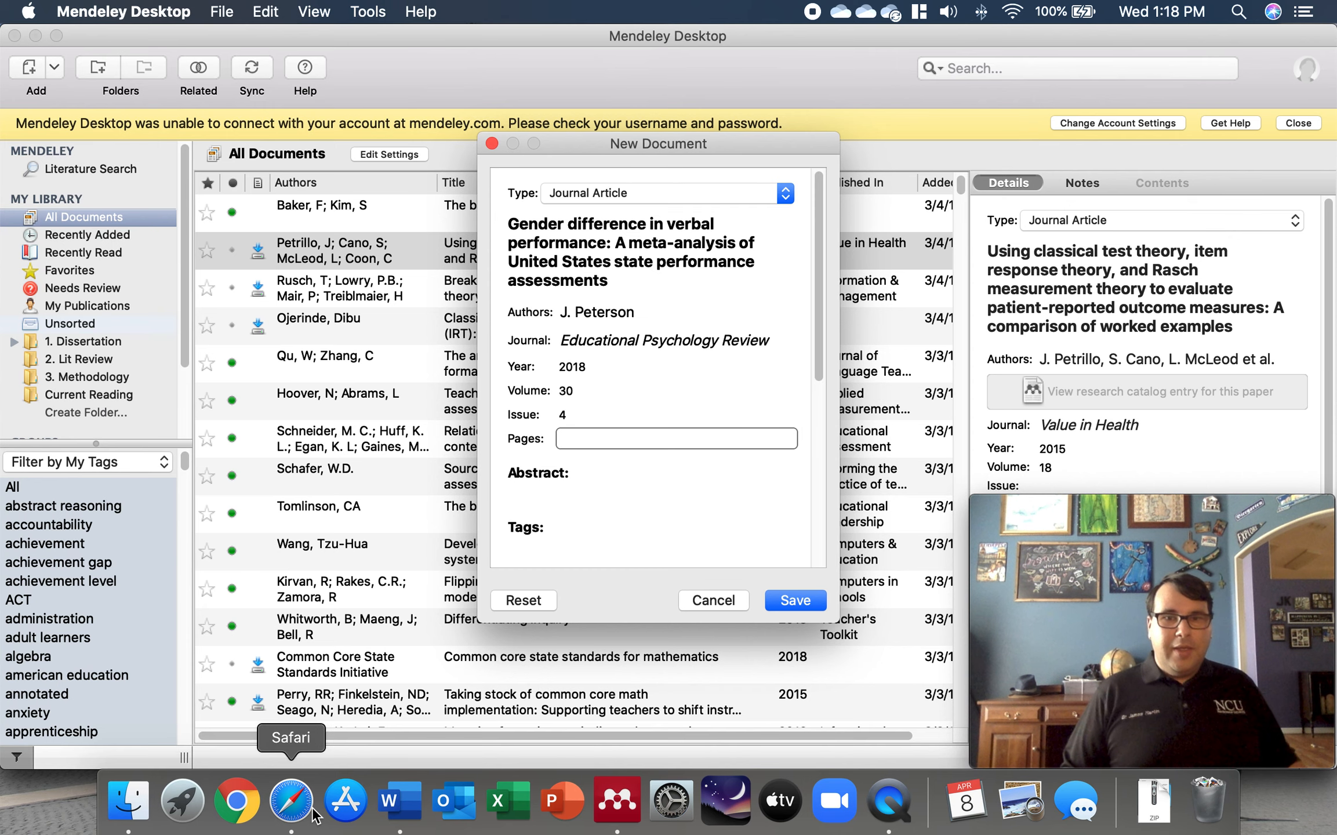
- Copy the page range 1269-1281 from the article page in Safari into the Pages field of the new Mendeley document
{"action": "left_click", "coordinate": [291, 802]}
{"action": "left_click_drag", "start_coordinate": [540, 382], "coordinate": [607, 377]}
{"action": "key", "text": "super+c"}
{"action": "left_click", "coordinate": [677, 466]}
{"action": "left_click", "coordinate": [619, 436]}
{"action": "key", "text": "super+v"}
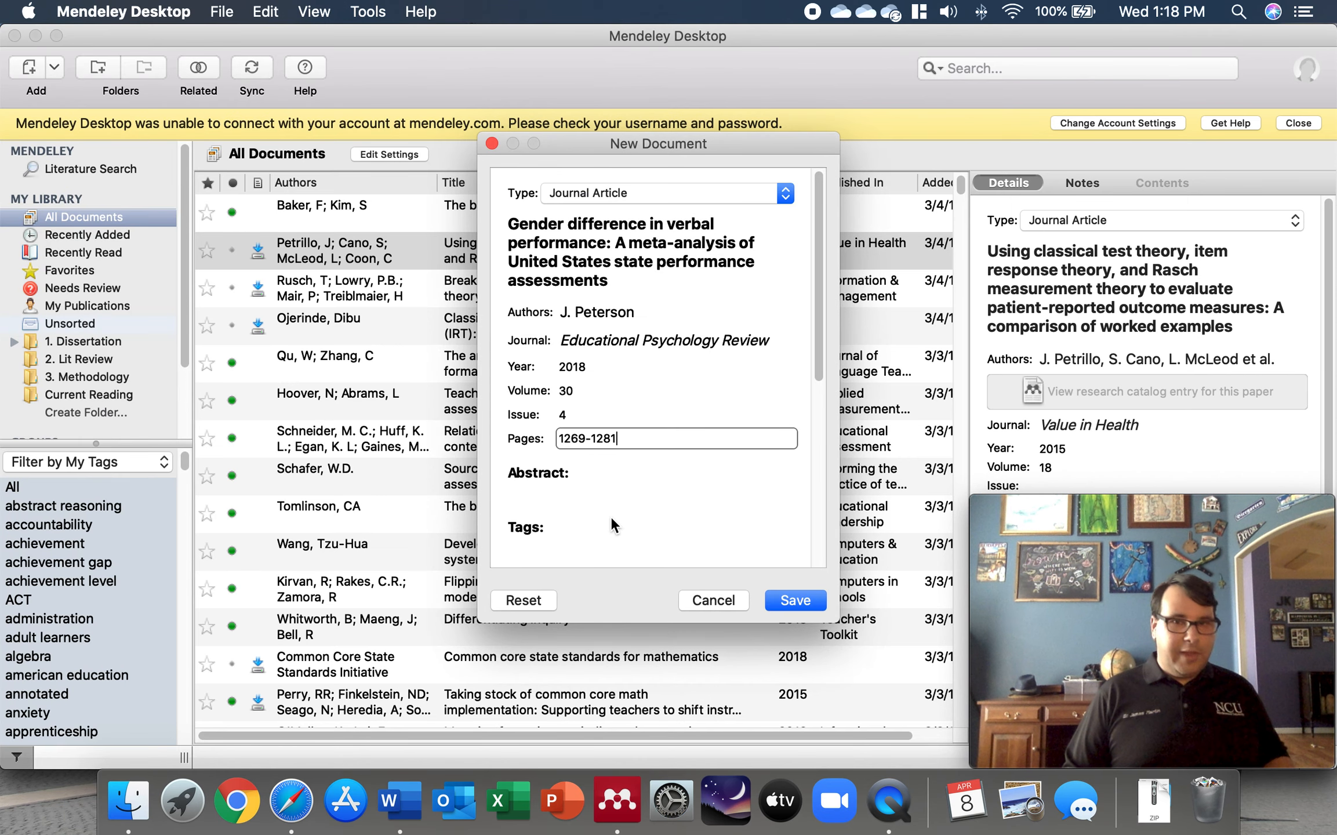
{"action": "left_click", "coordinate": [547, 474]}
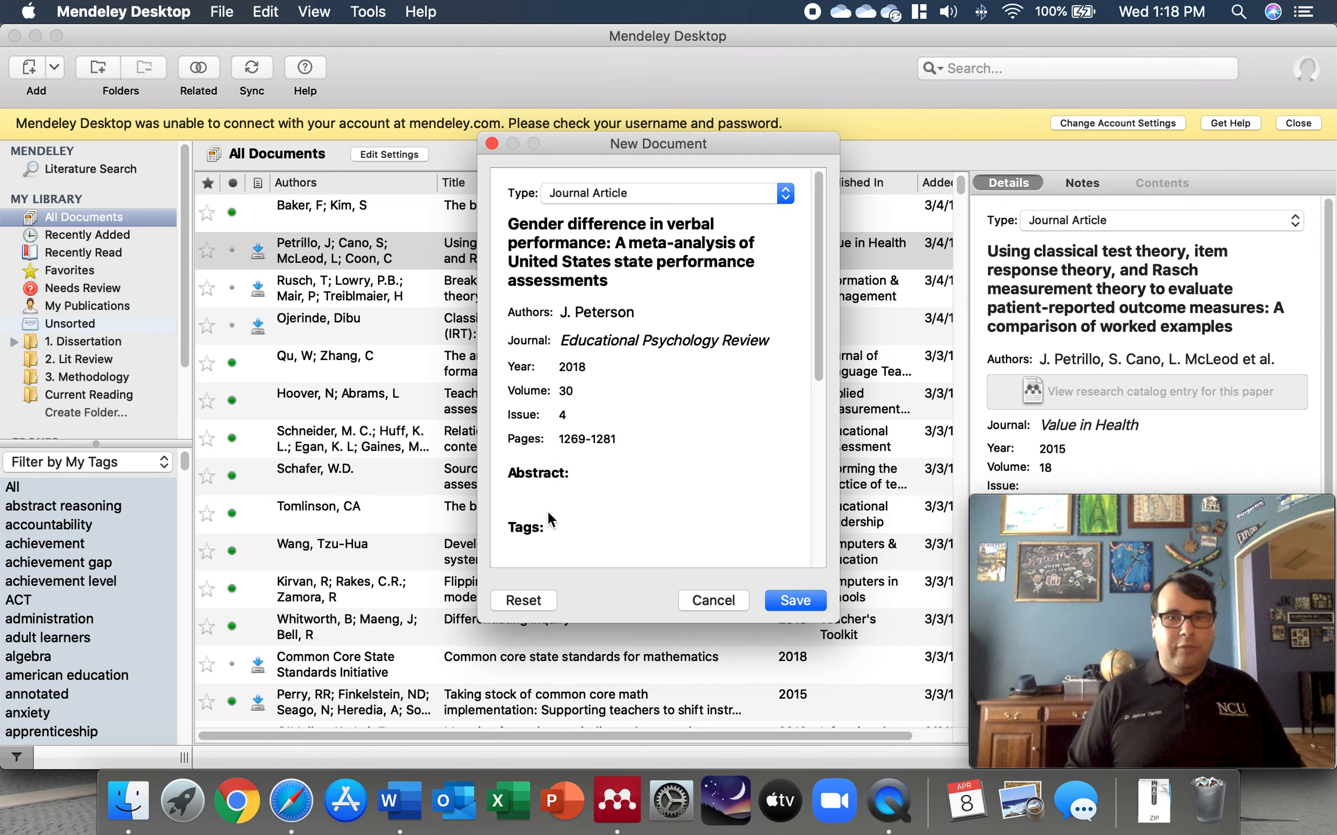
- Look over the Abstract, Tags, Author Keywords and URL fields of the new document, and the keyword list on the article page in Safari
{"action": "scroll", "coordinate": [547, 509], "scroll_direction": "down", "scroll_amount": 5}
{"action": "left_click", "coordinate": [558, 236]}
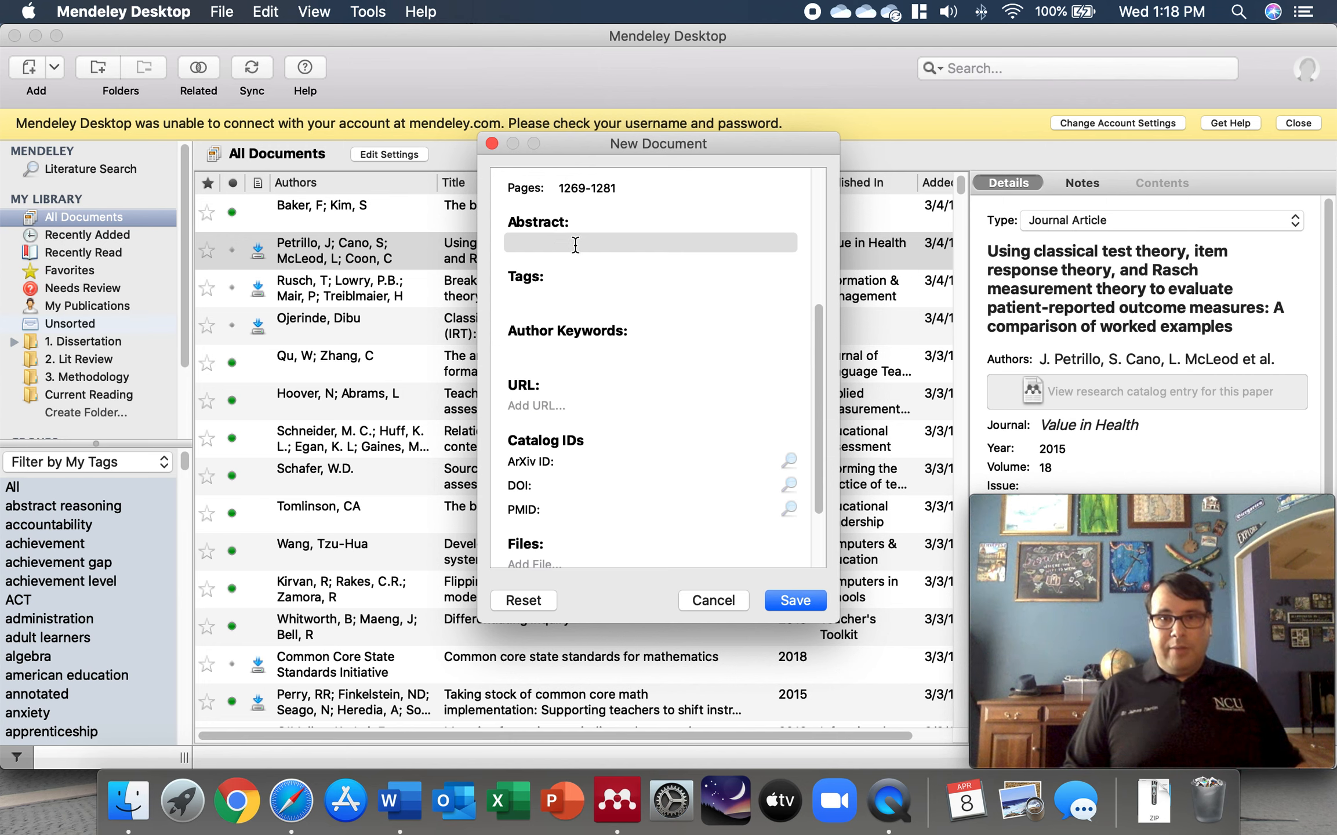
{"action": "left_click", "coordinate": [537, 292]}
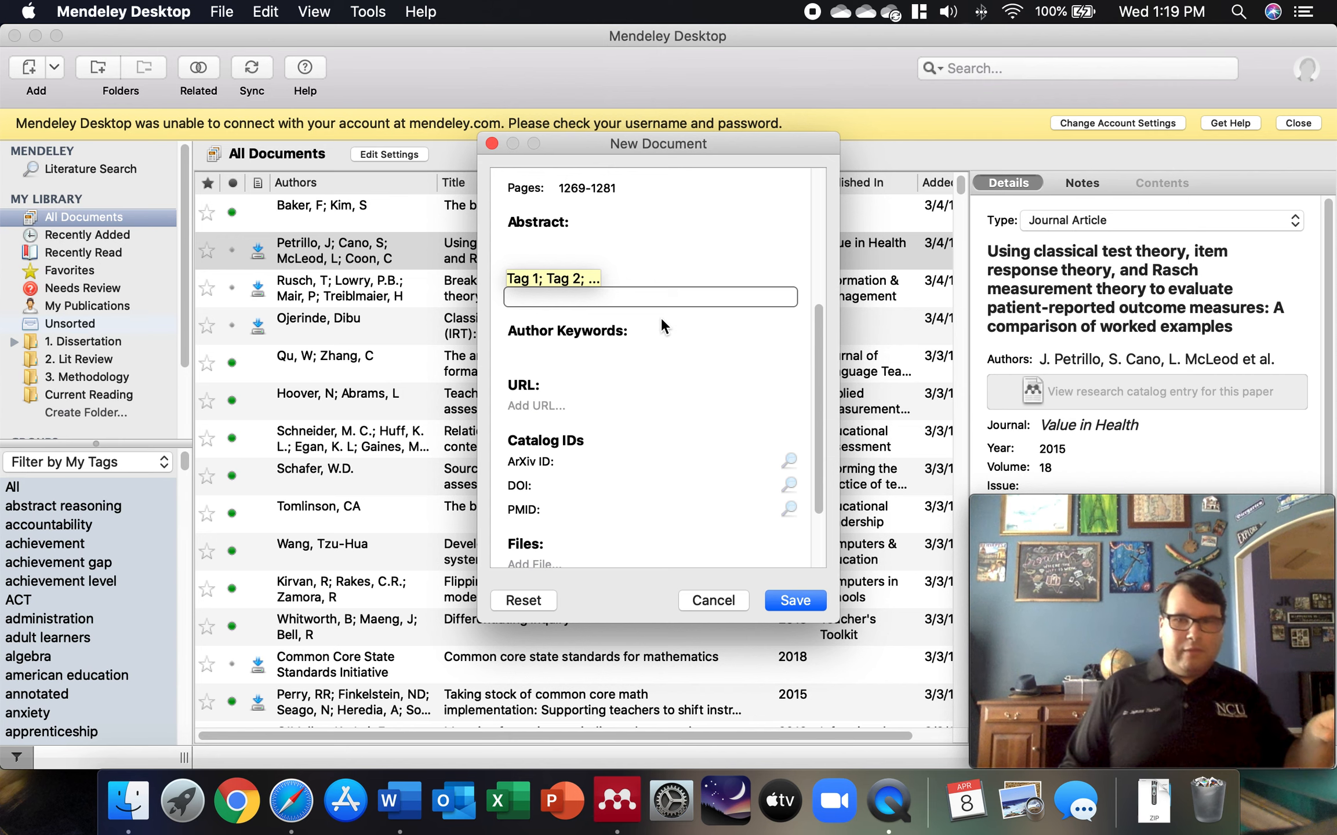
{"action": "left_click", "coordinate": [580, 331]}
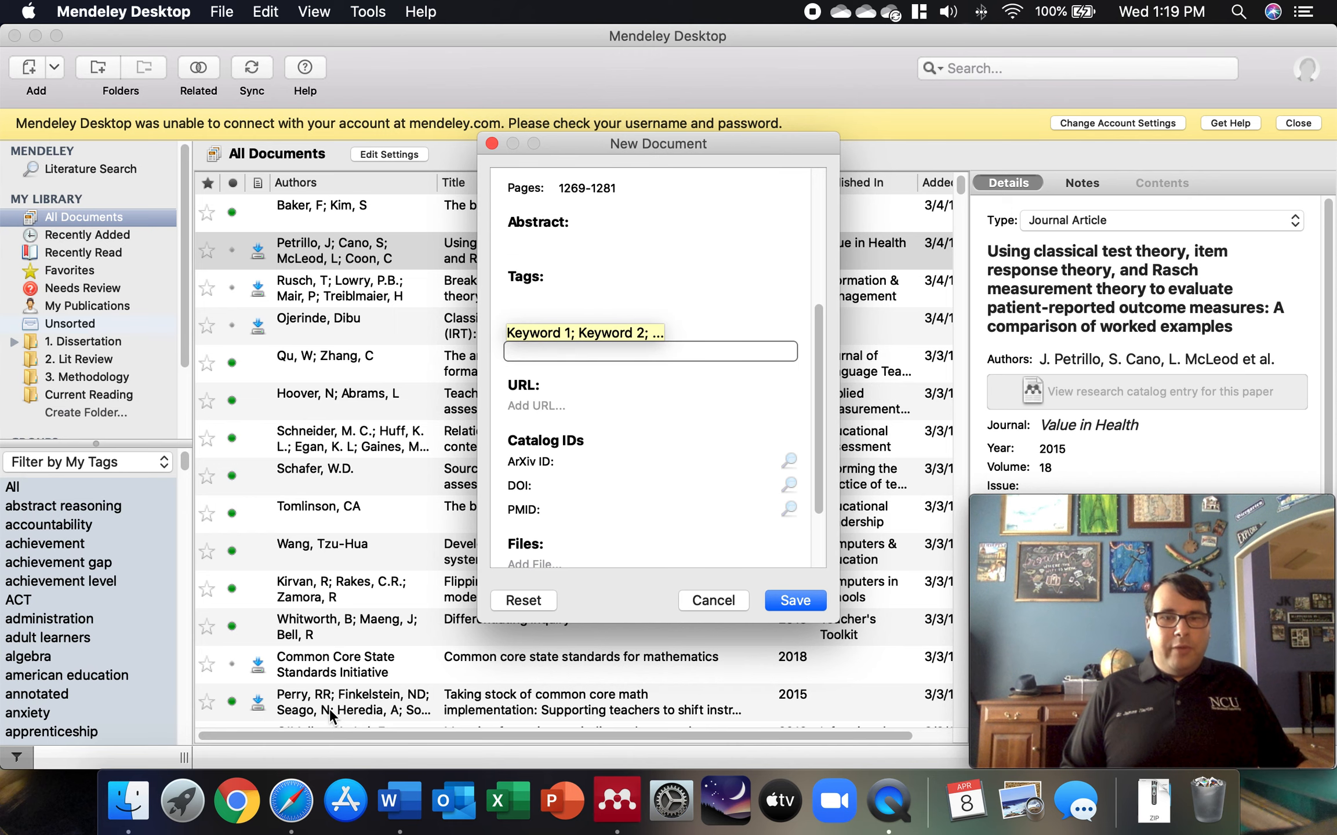
{"action": "left_click", "coordinate": [291, 800]}
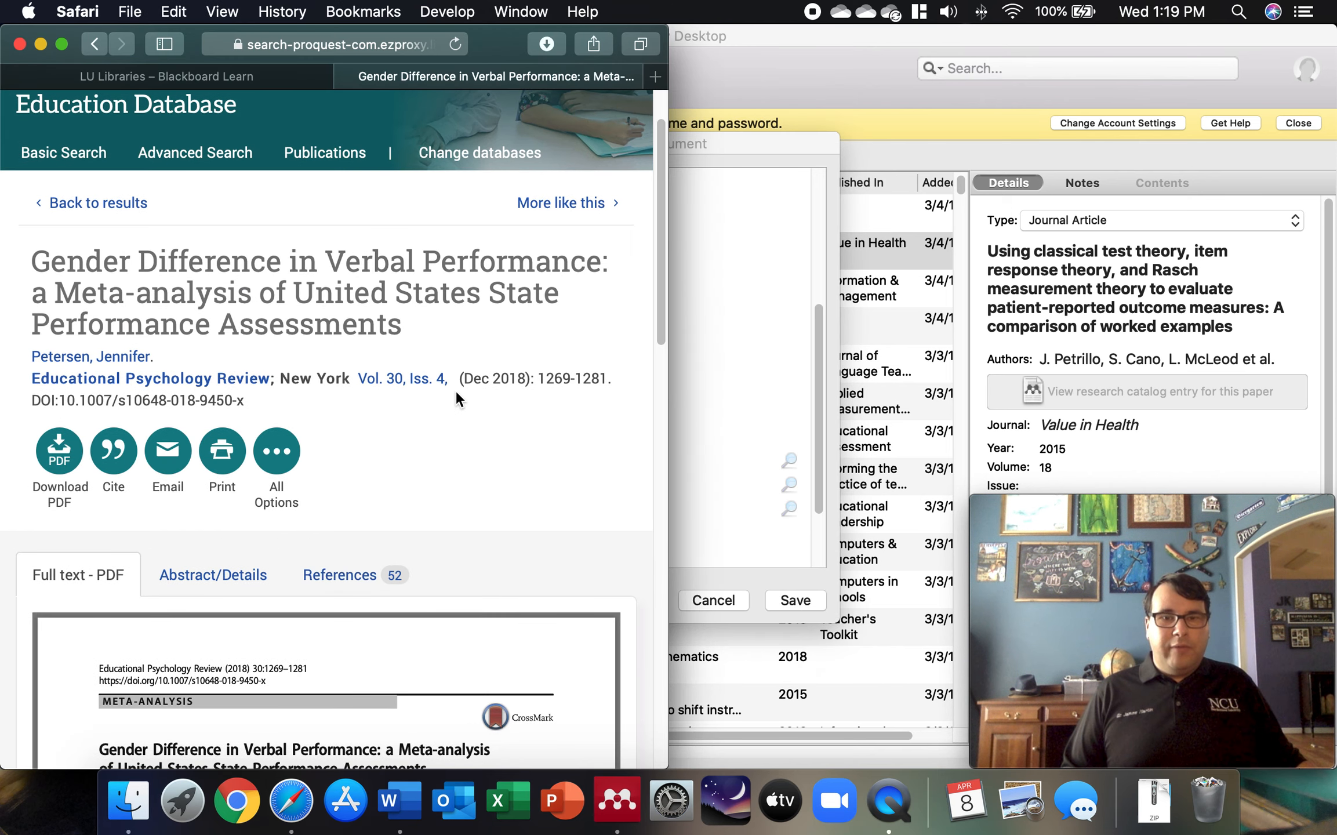
{"action": "scroll", "coordinate": [459, 391], "scroll_direction": "down", "scroll_amount": 5}
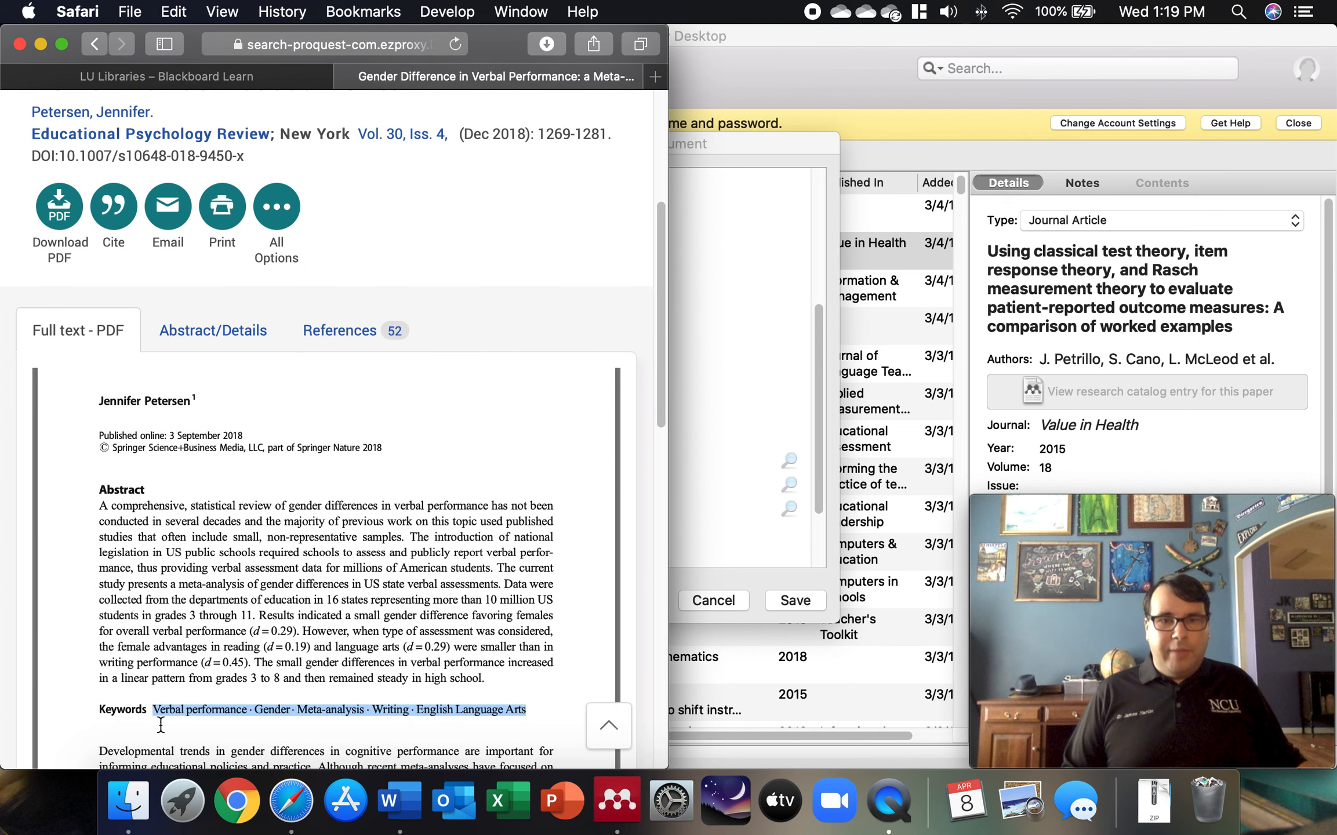
{"action": "left_click", "coordinate": [823, 361]}
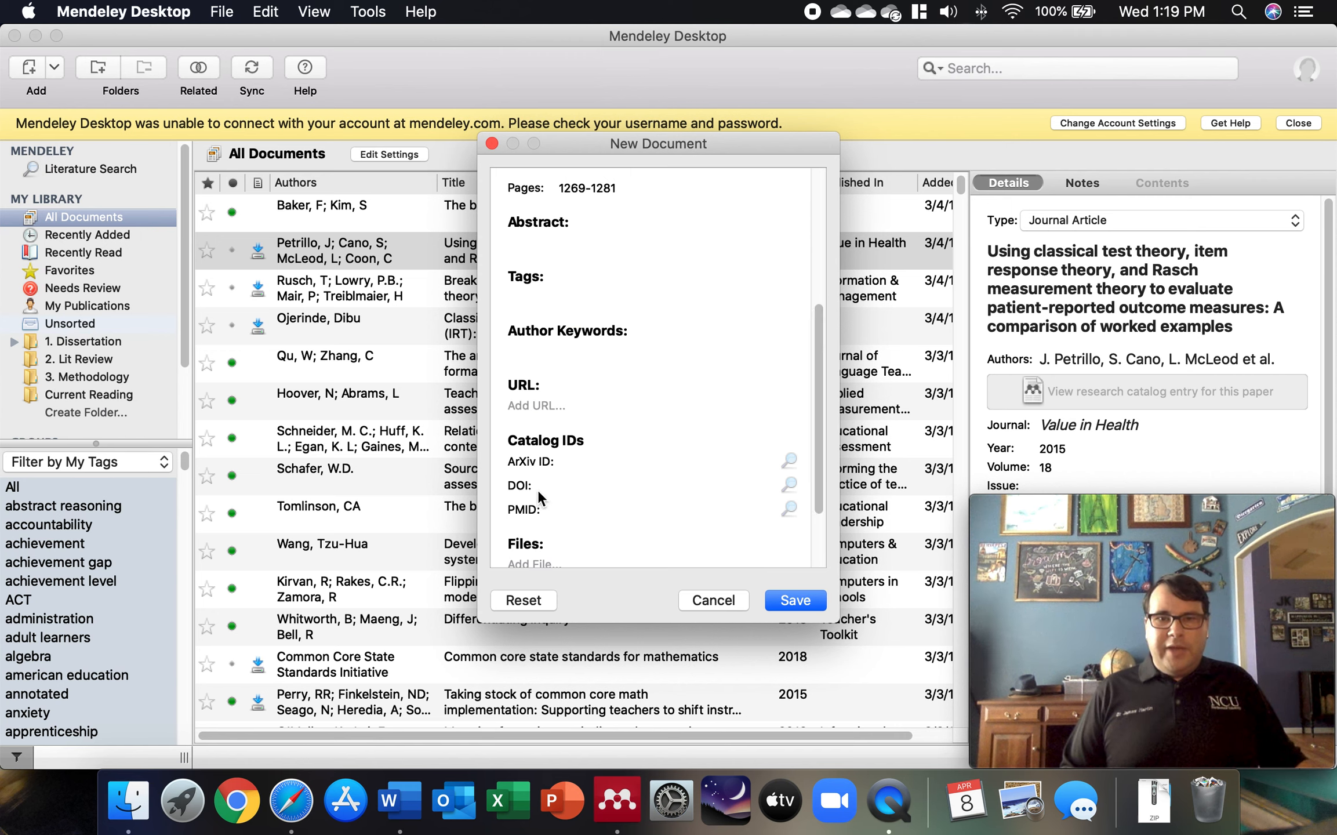
{"action": "left_click", "coordinate": [543, 406]}
{"action": "scroll", "coordinate": [566, 406], "scroll_direction": "down", "scroll_amount": 3}
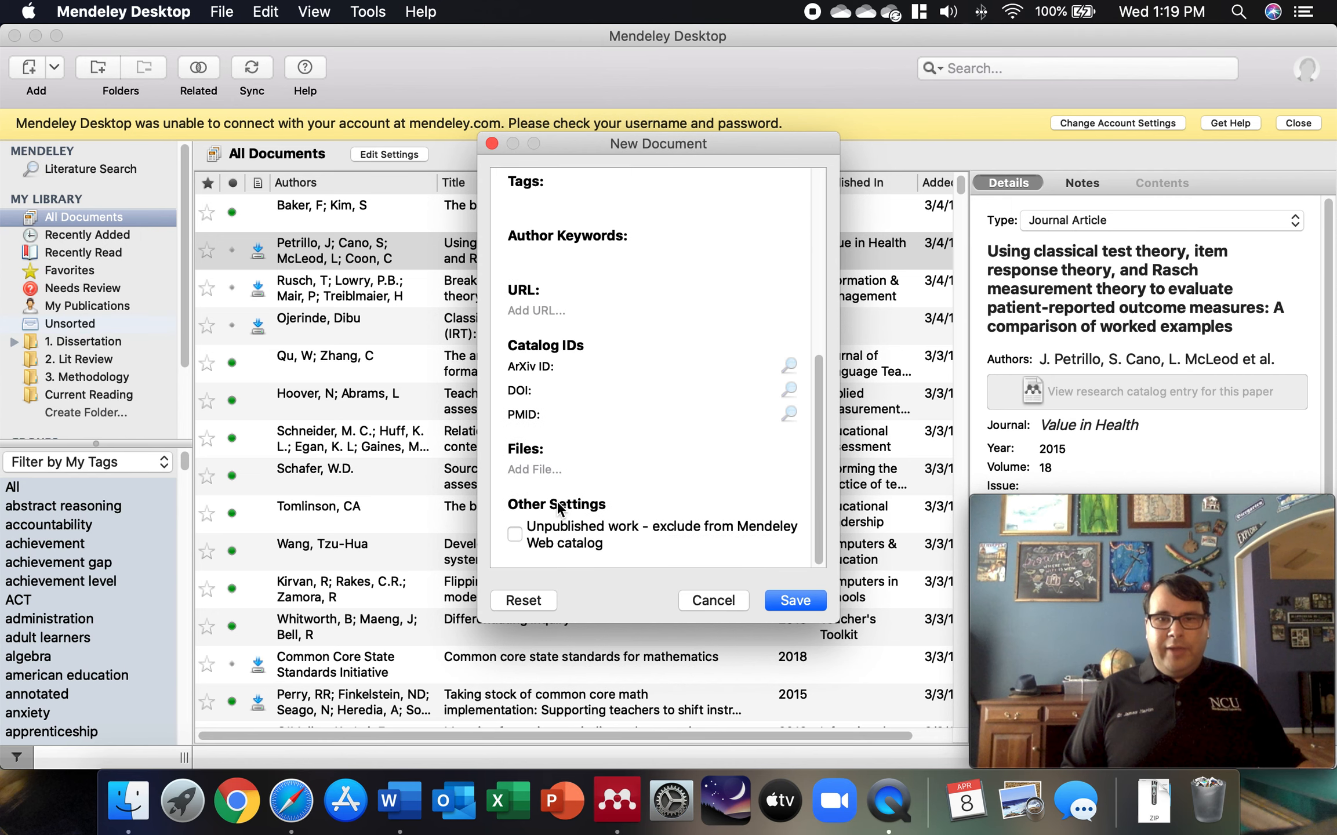
{"action": "left_click", "coordinate": [566, 396]}
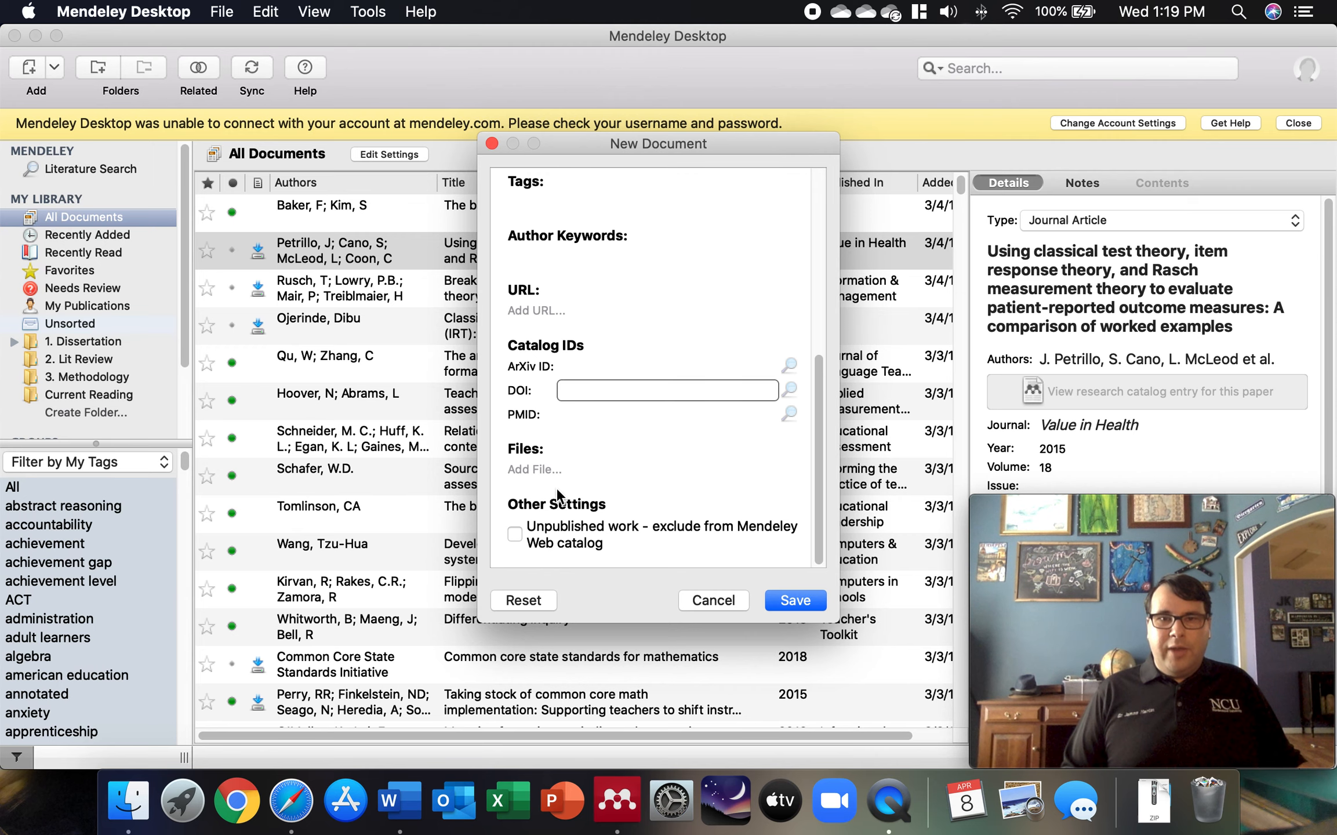
{"action": "left_click", "coordinate": [291, 801]}
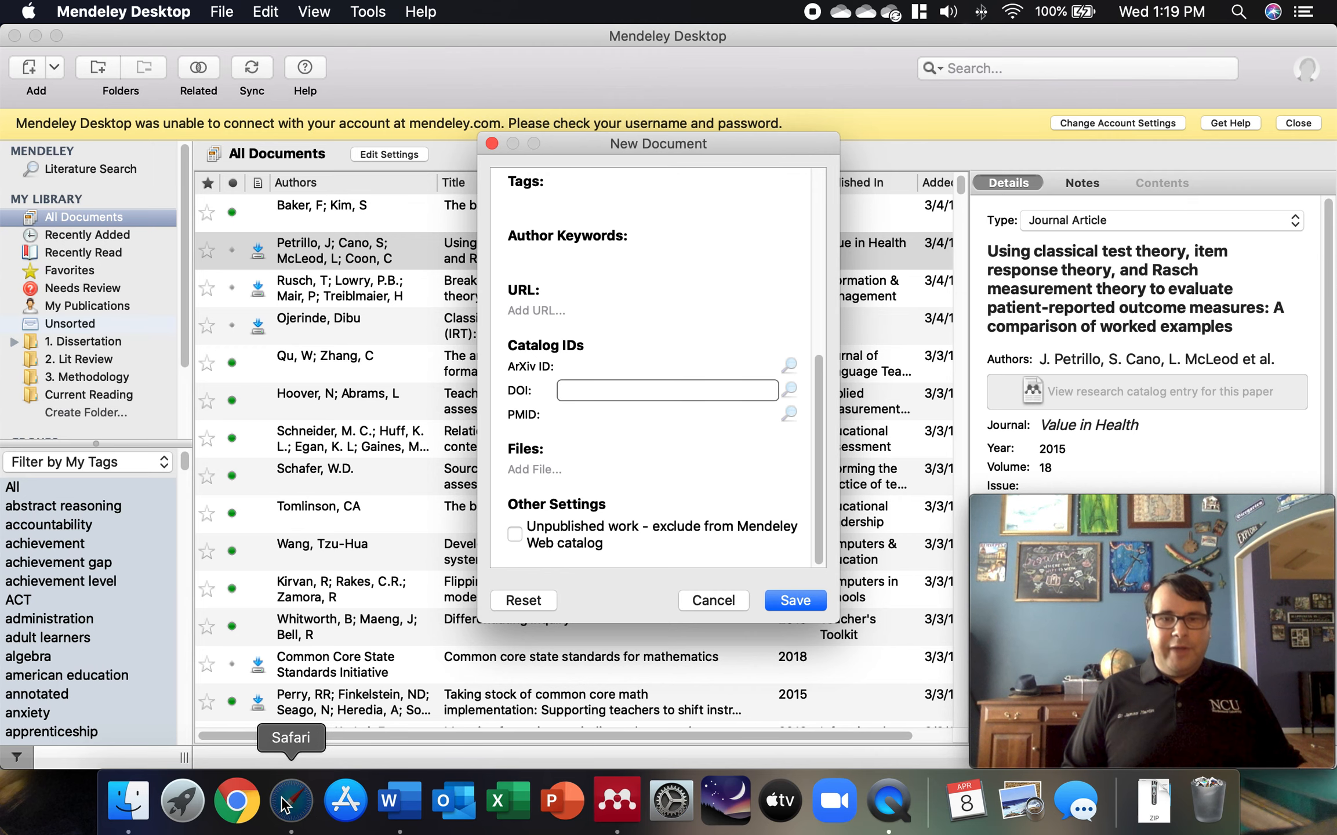
{"action": "scroll", "coordinate": [319, 397], "scroll_direction": "up", "scroll_amount": 2}
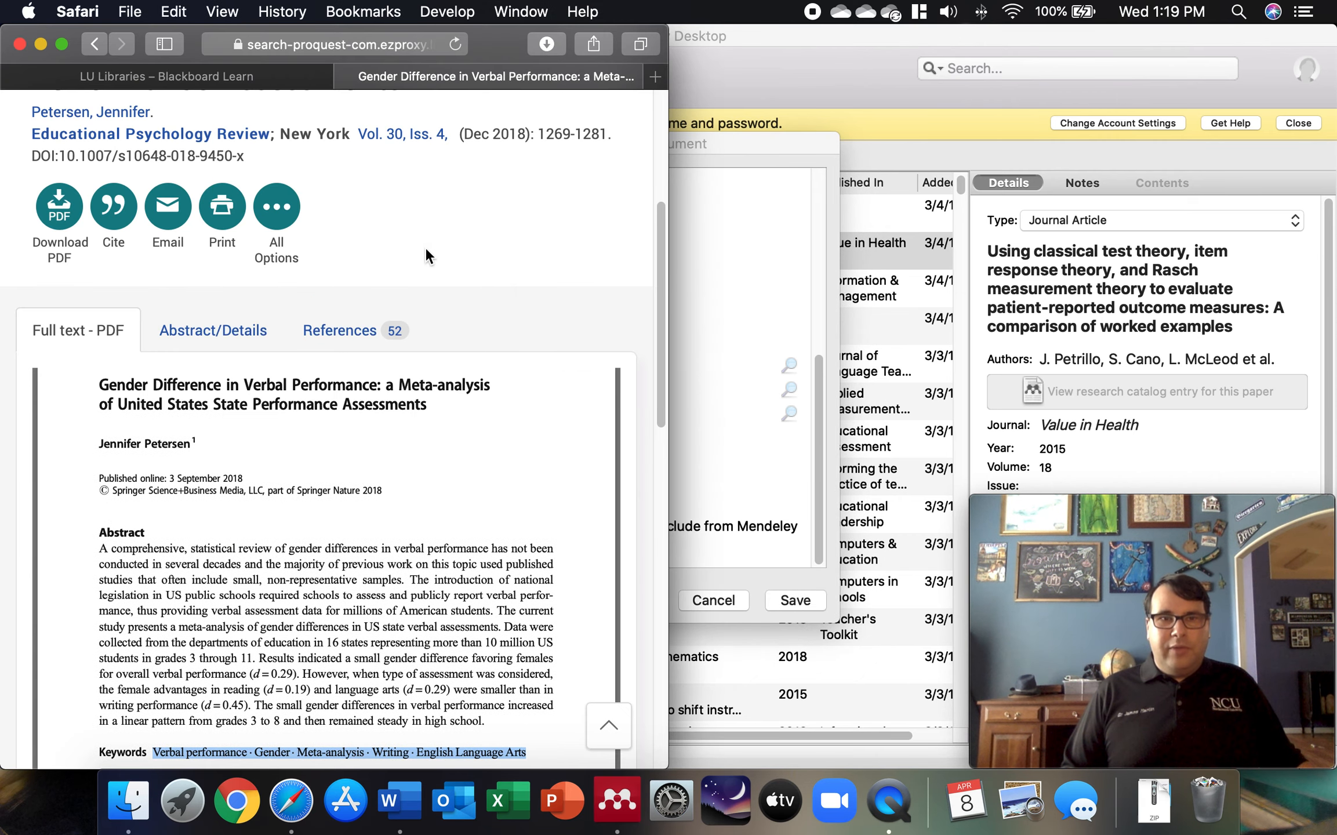
{"action": "scroll", "coordinate": [427, 250], "scroll_direction": "up", "scroll_amount": 3}
{"action": "left_click_drag", "start_coordinate": [246, 307], "coordinate": [59, 310]}
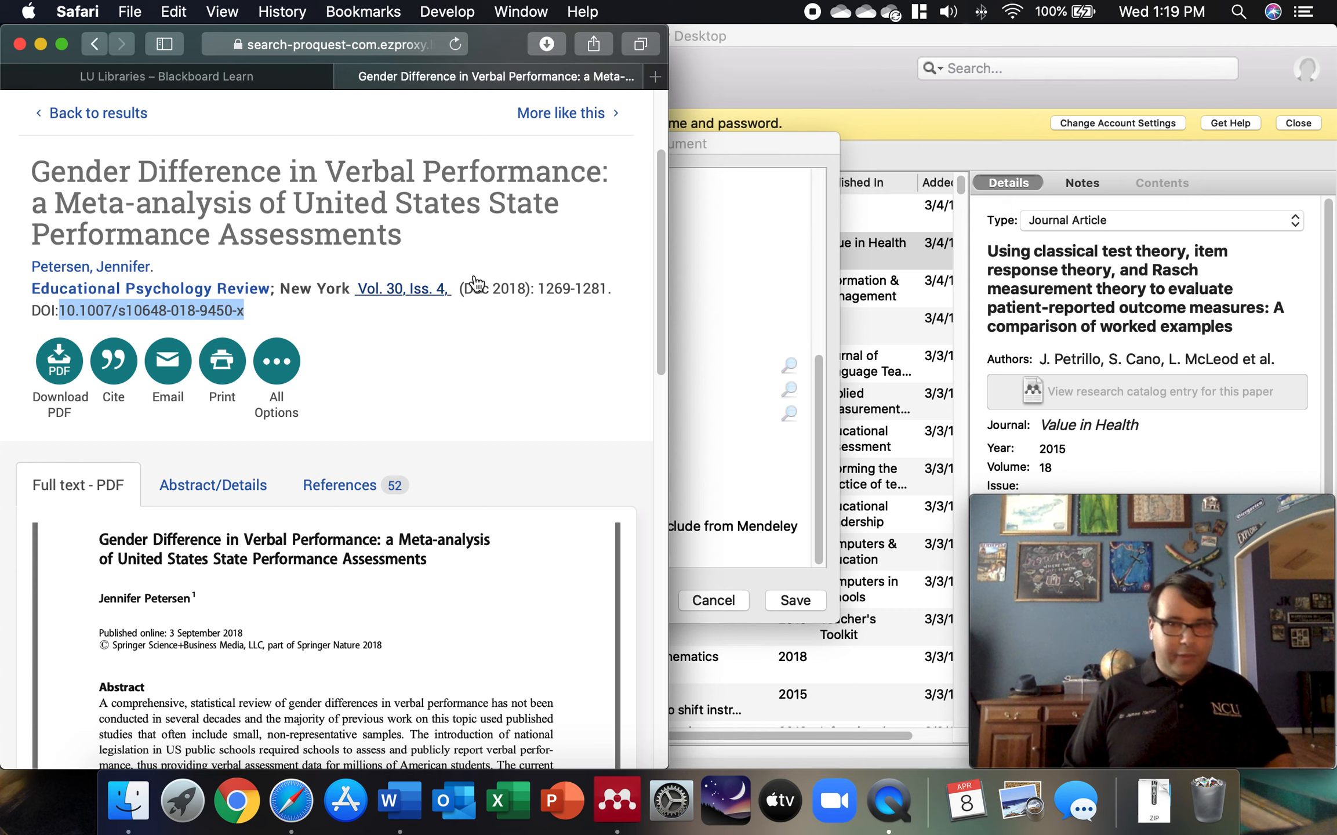
{"action": "left_click", "coordinate": [832, 365]}
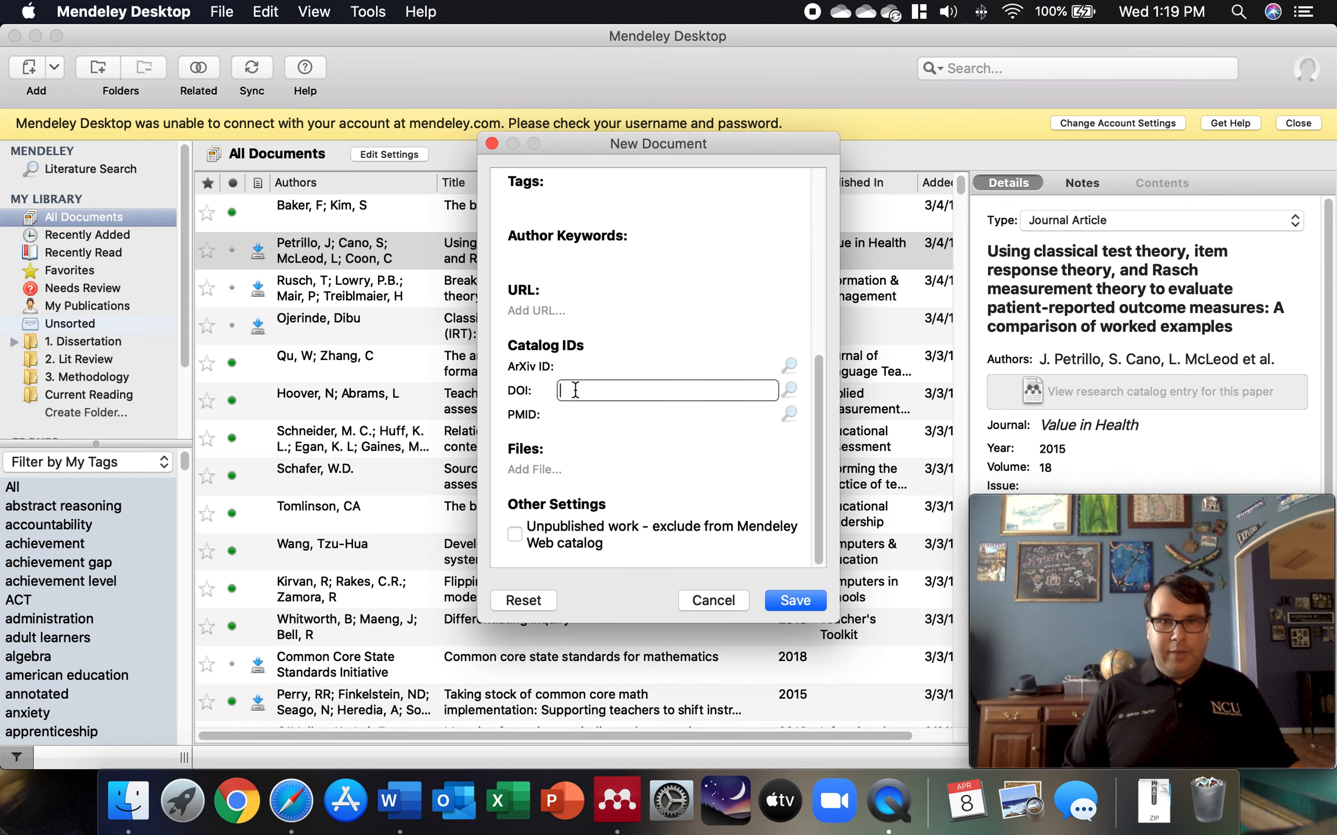
{"action": "key", "text": "super+v"}
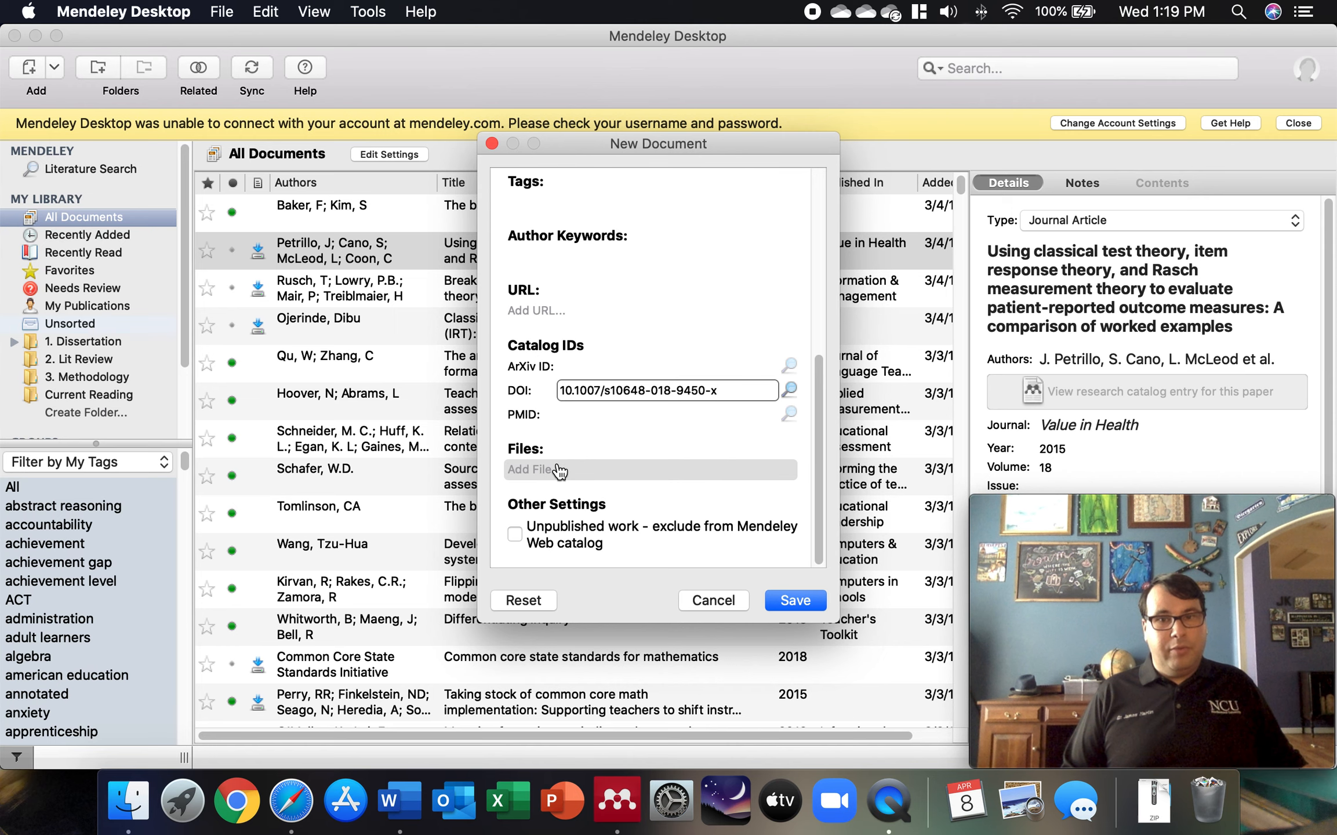
- Download the article's PDF from the ProQuest page in Safari, allowing downloads from the site
{"action": "left_click", "coordinate": [292, 800]}
{"action": "left_click", "coordinate": [470, 363]}
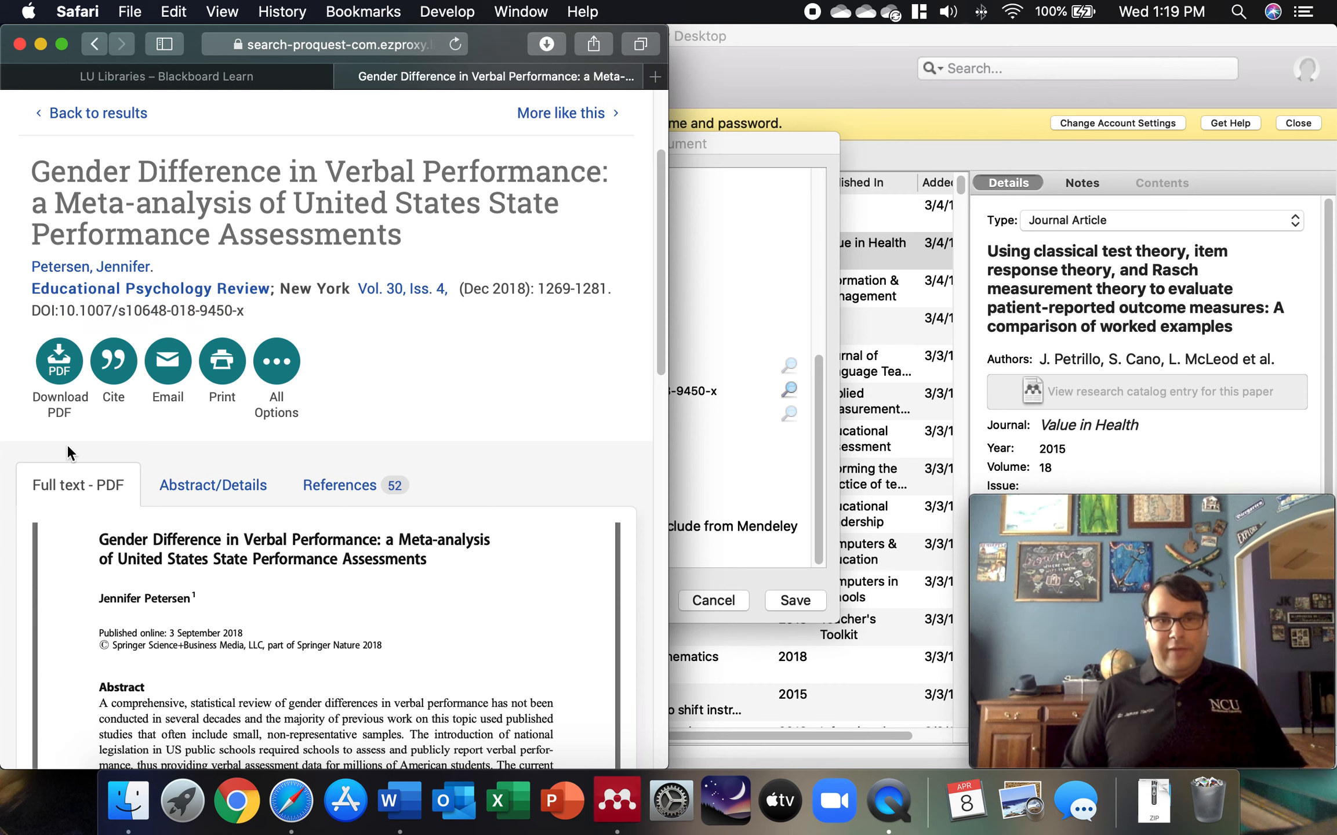
{"action": "left_click", "coordinate": [64, 367]}
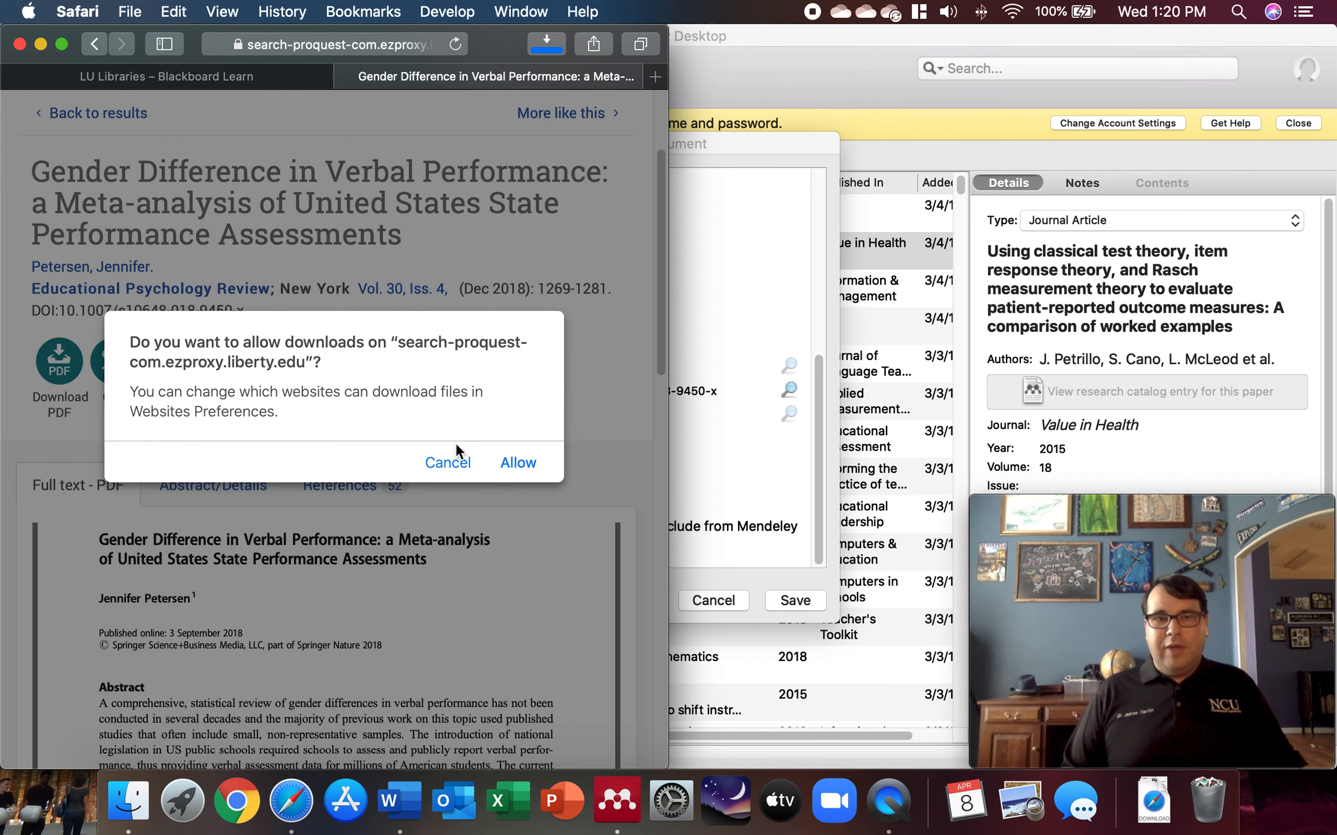
{"action": "left_click", "coordinate": [517, 463]}
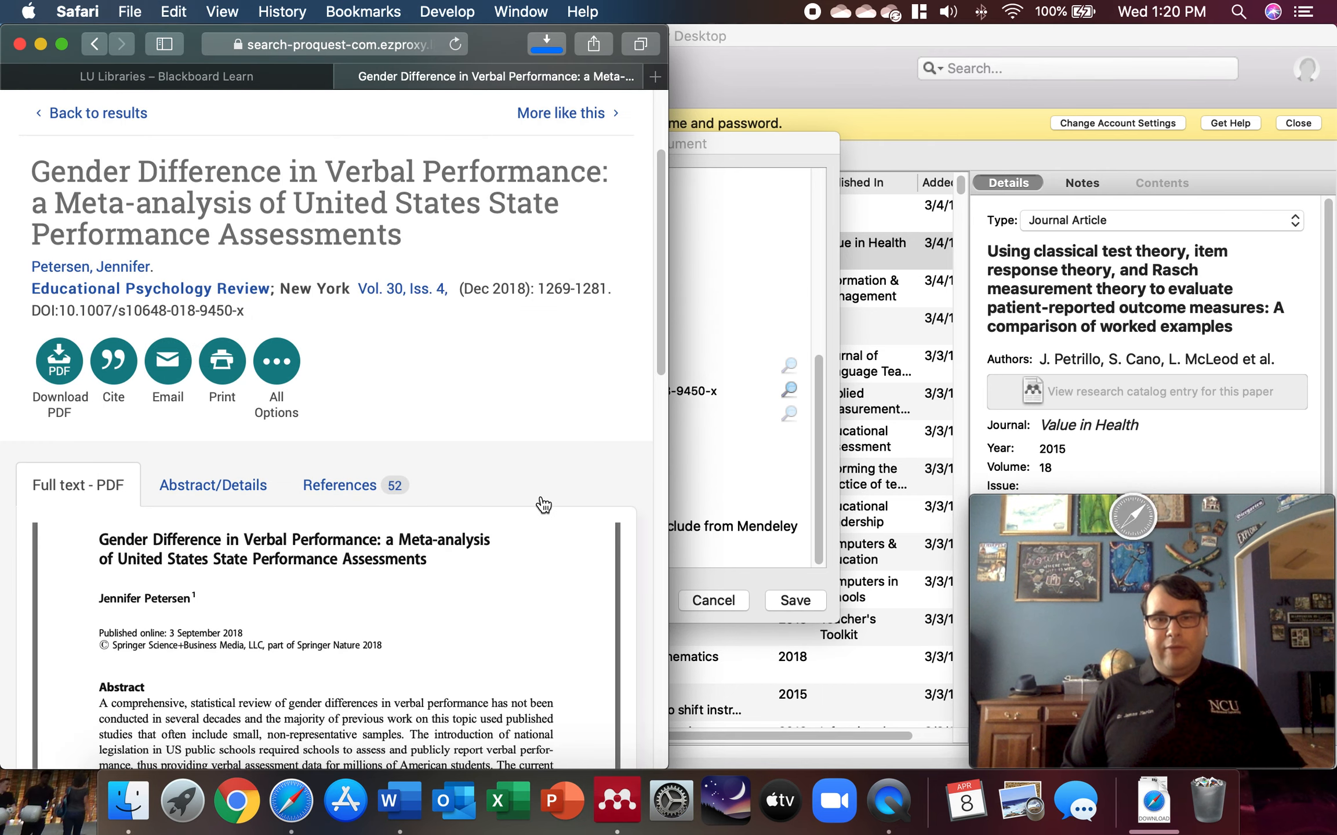
- Attach Gender_Difference_in_Verbal_Pe.pdf from the Downloads folder to the new Mendeley document, granting access to that folder, and save the document
{"action": "left_click", "coordinate": [812, 452]}
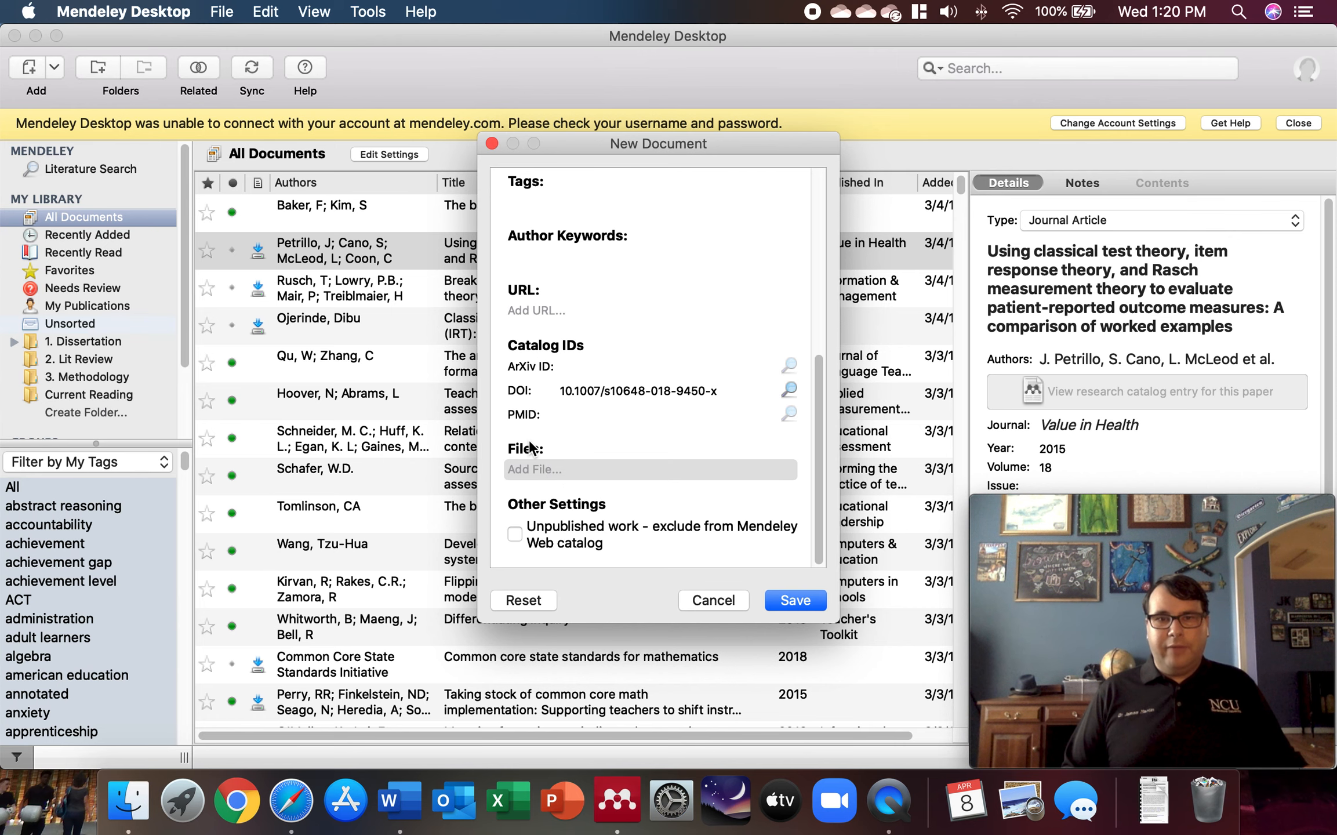
{"action": "left_click", "coordinate": [542, 467]}
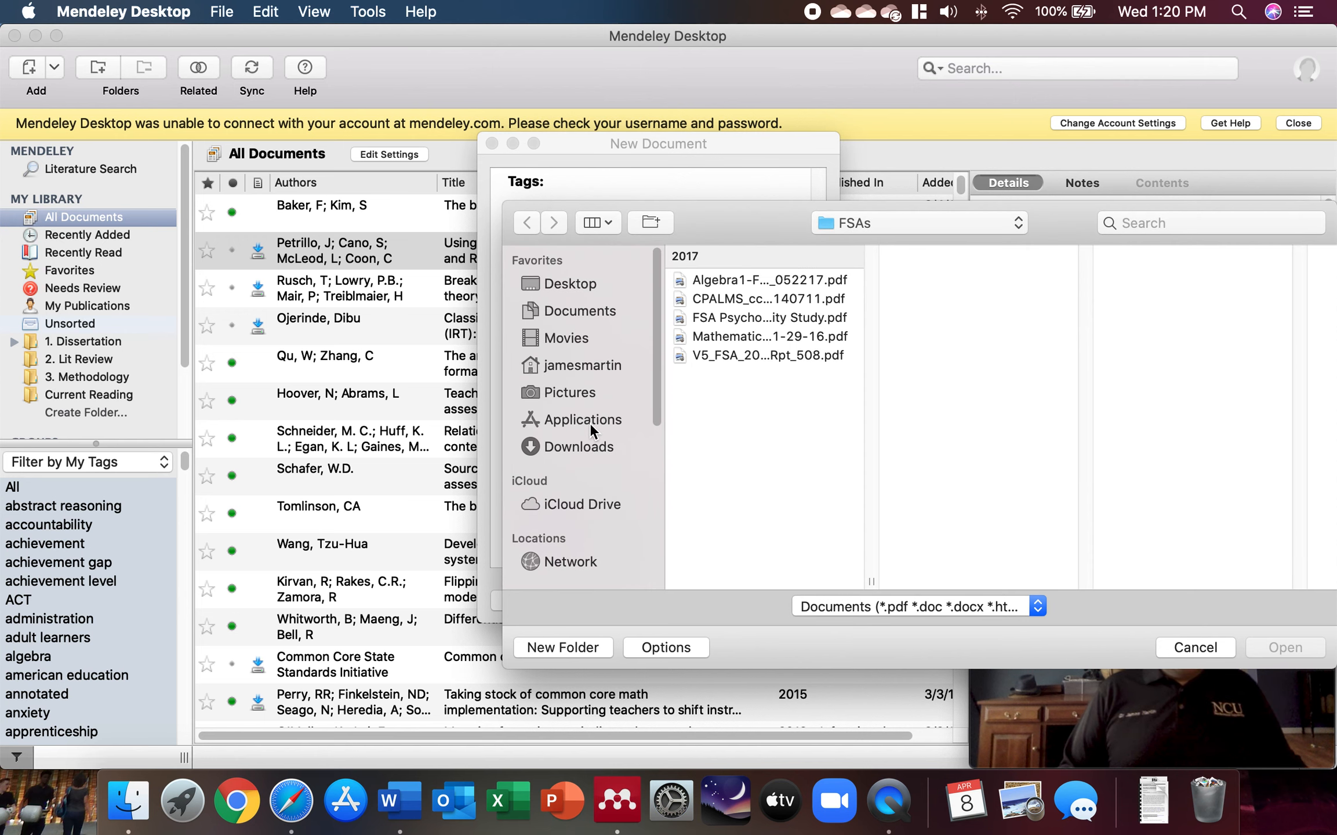
{"action": "left_click", "coordinate": [593, 440]}
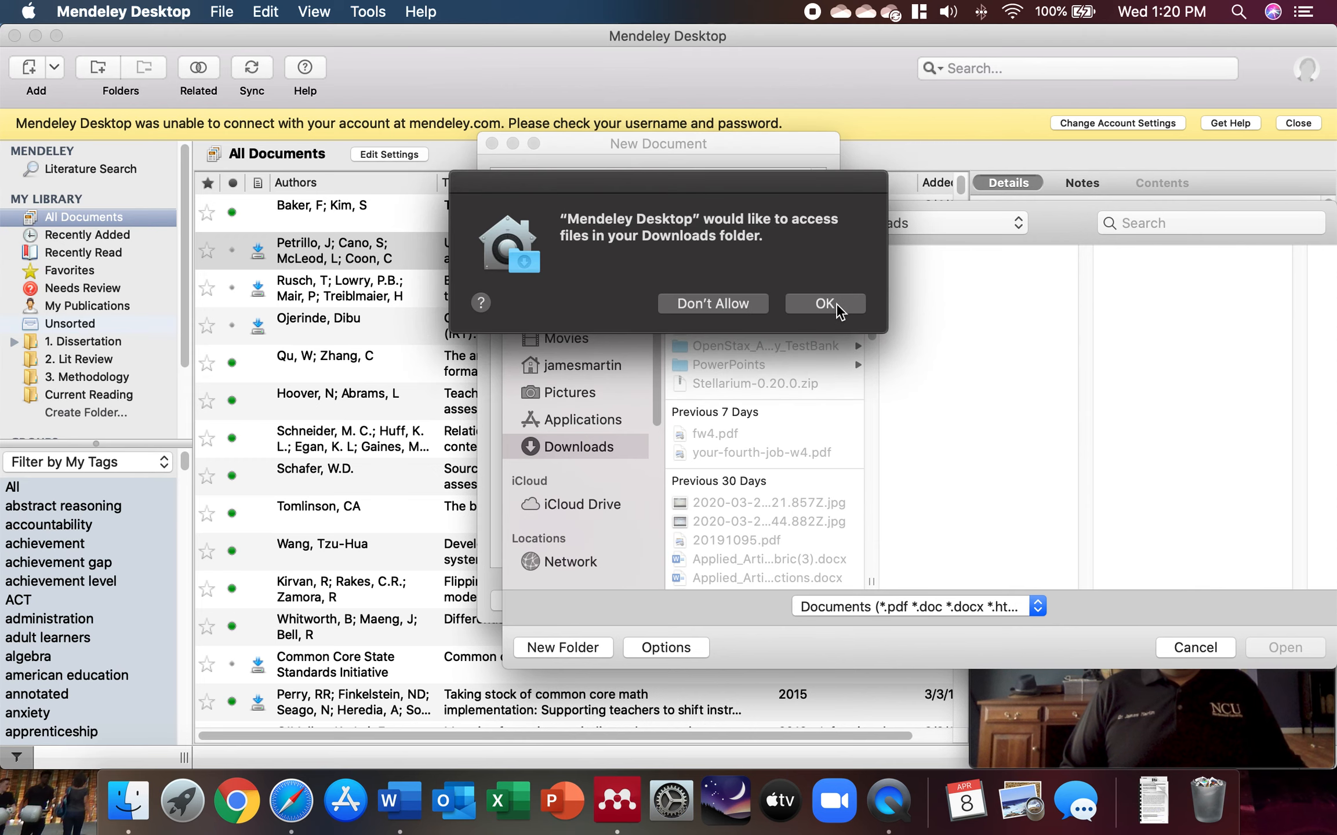
{"action": "left_click", "coordinate": [837, 305]}
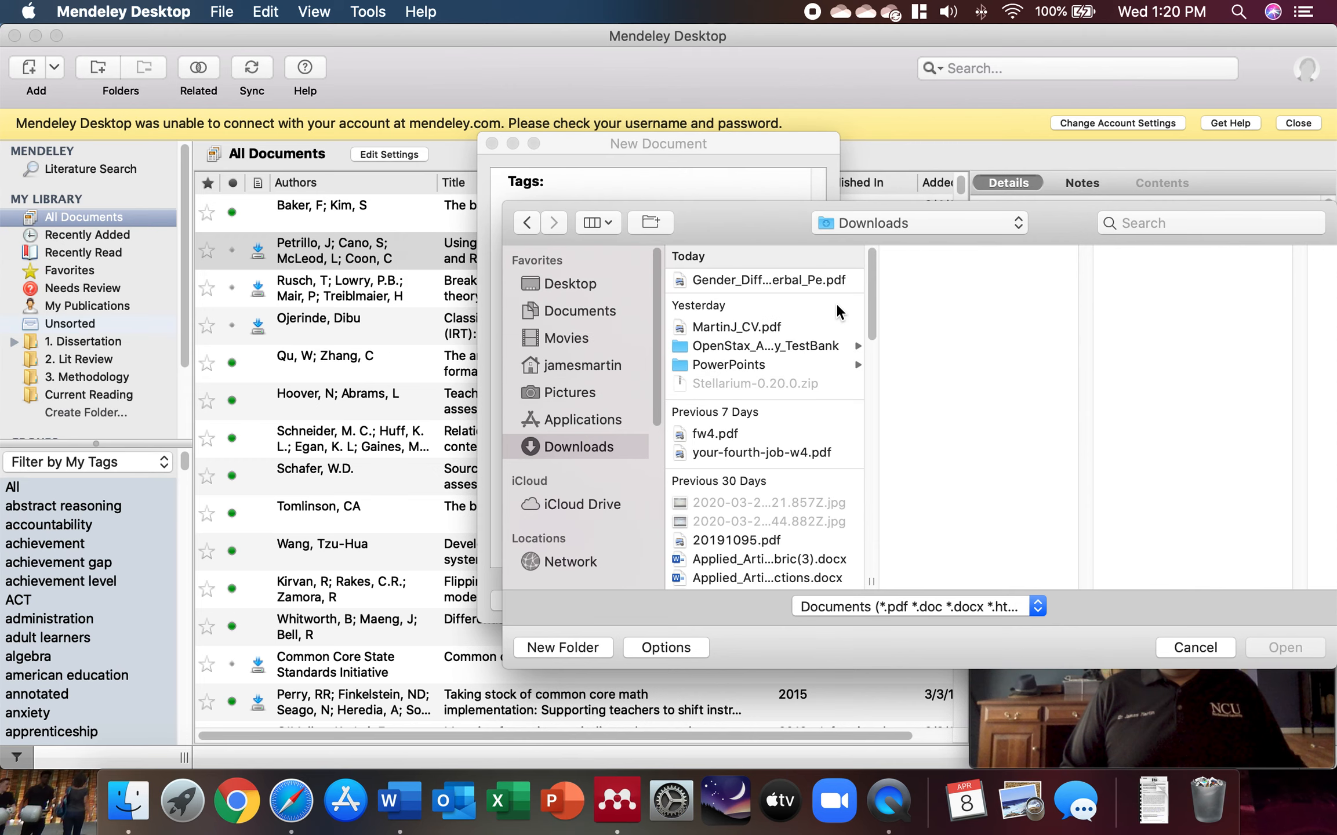
{"action": "left_click", "coordinate": [777, 279]}
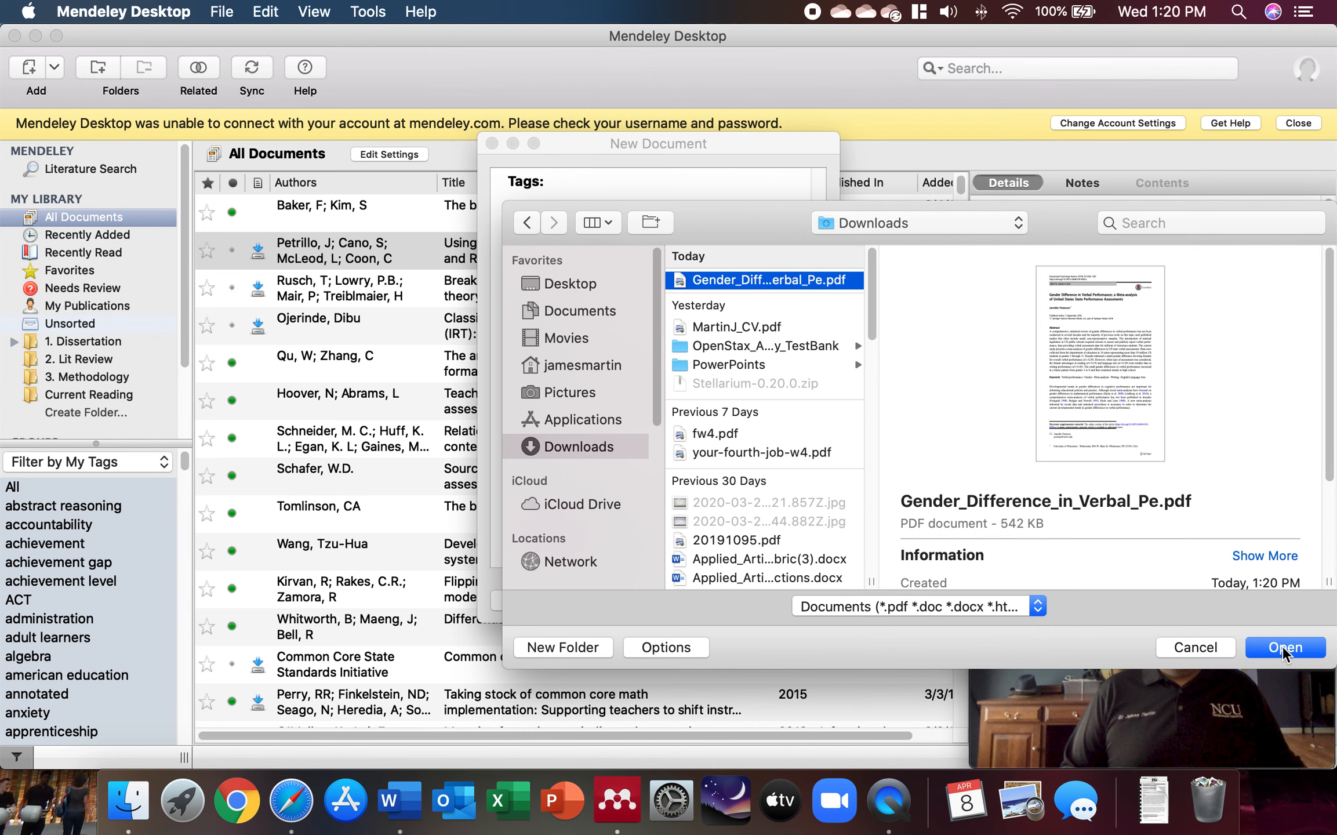
{"action": "left_click", "coordinate": [1283, 646]}
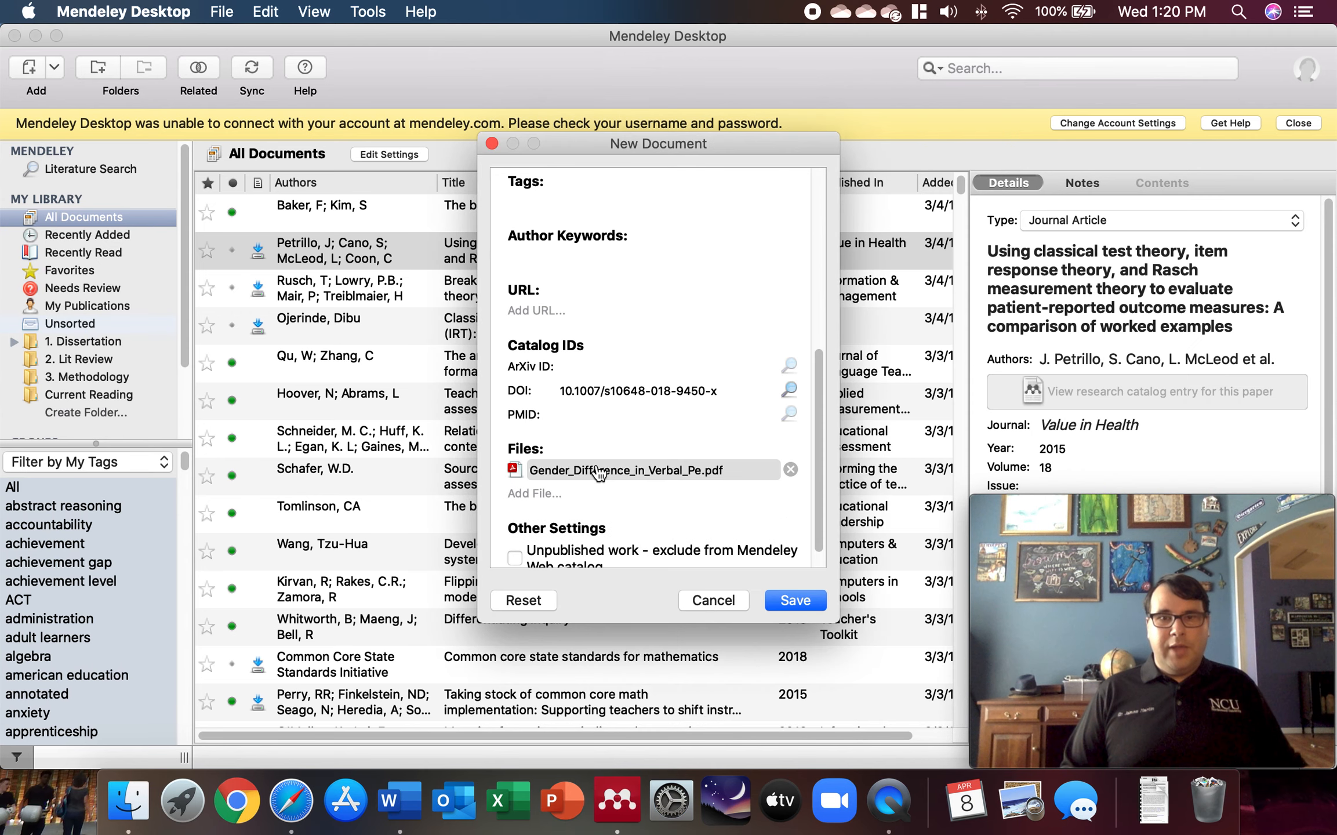
{"action": "left_click", "coordinate": [795, 601]}
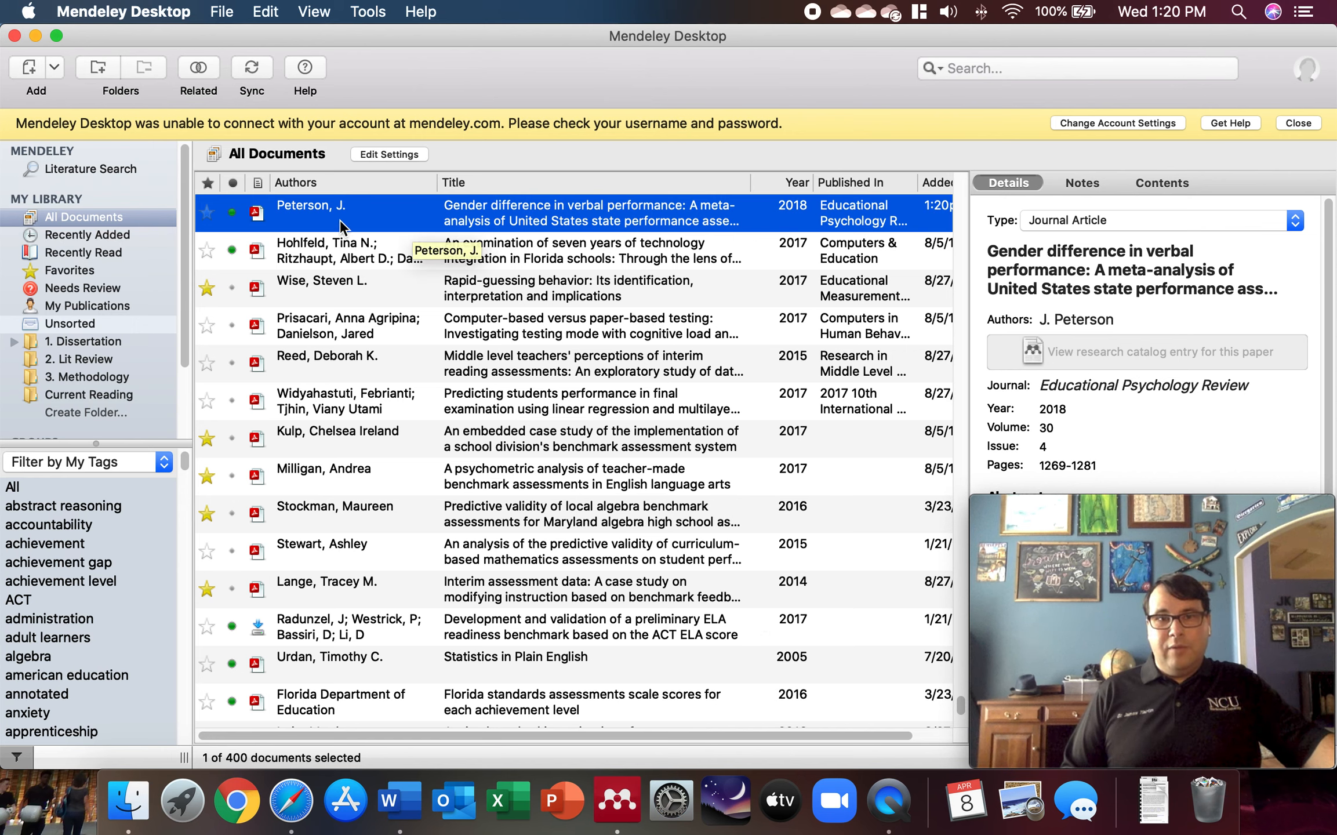
- Open the gender difference article's PDF from the library and highlight the opening words "Gender Difference in" of its title in yellow
{"action": "double_click", "coordinate": [409, 219]}
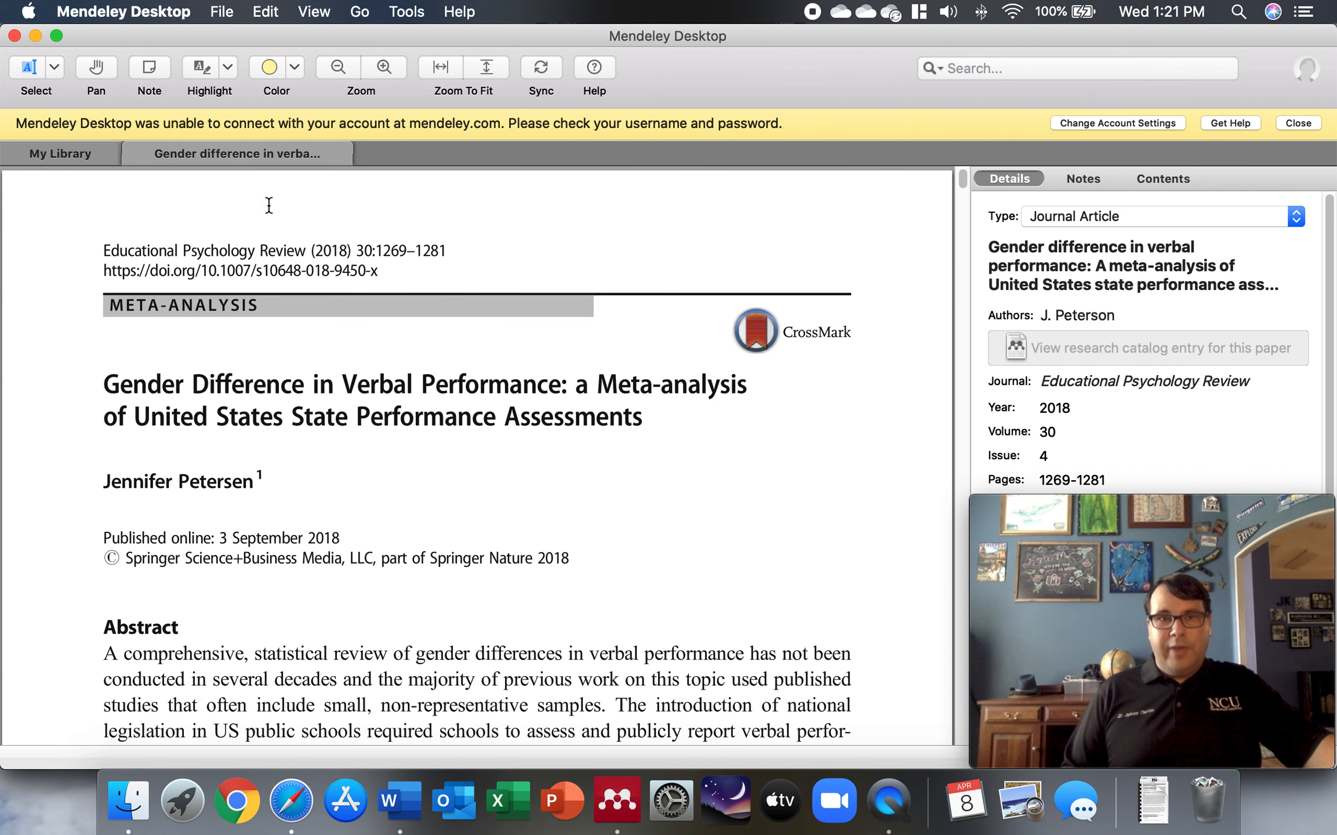
{"action": "left_click", "coordinate": [203, 70]}
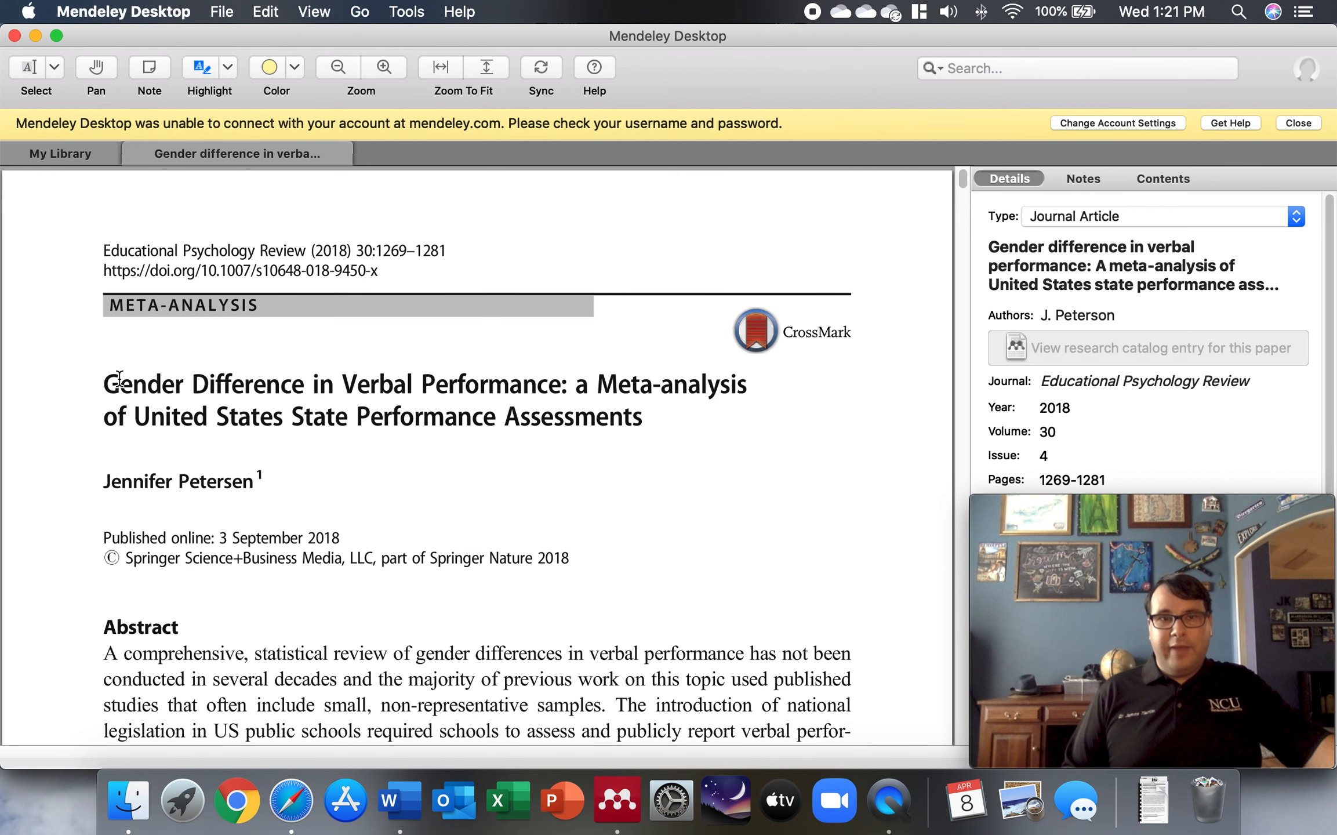
{"action": "left_click_drag", "start_coordinate": [107, 385], "coordinate": [359, 387]}
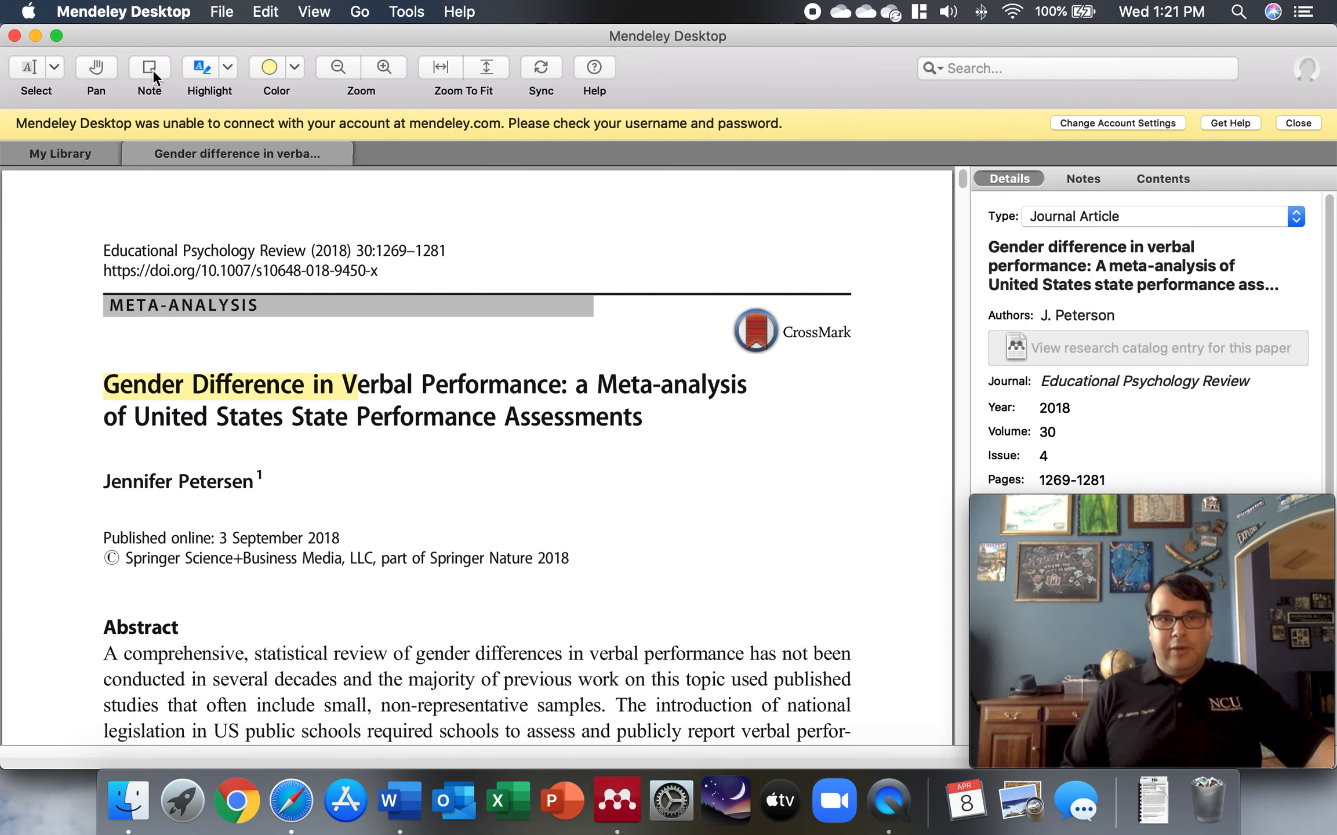
- Place a note at the end of the article's title in the PDF with the text "eszfdsfs"
{"action": "left_click", "coordinate": [671, 422]}
{"action": "left_click", "coordinate": [638, 419]}
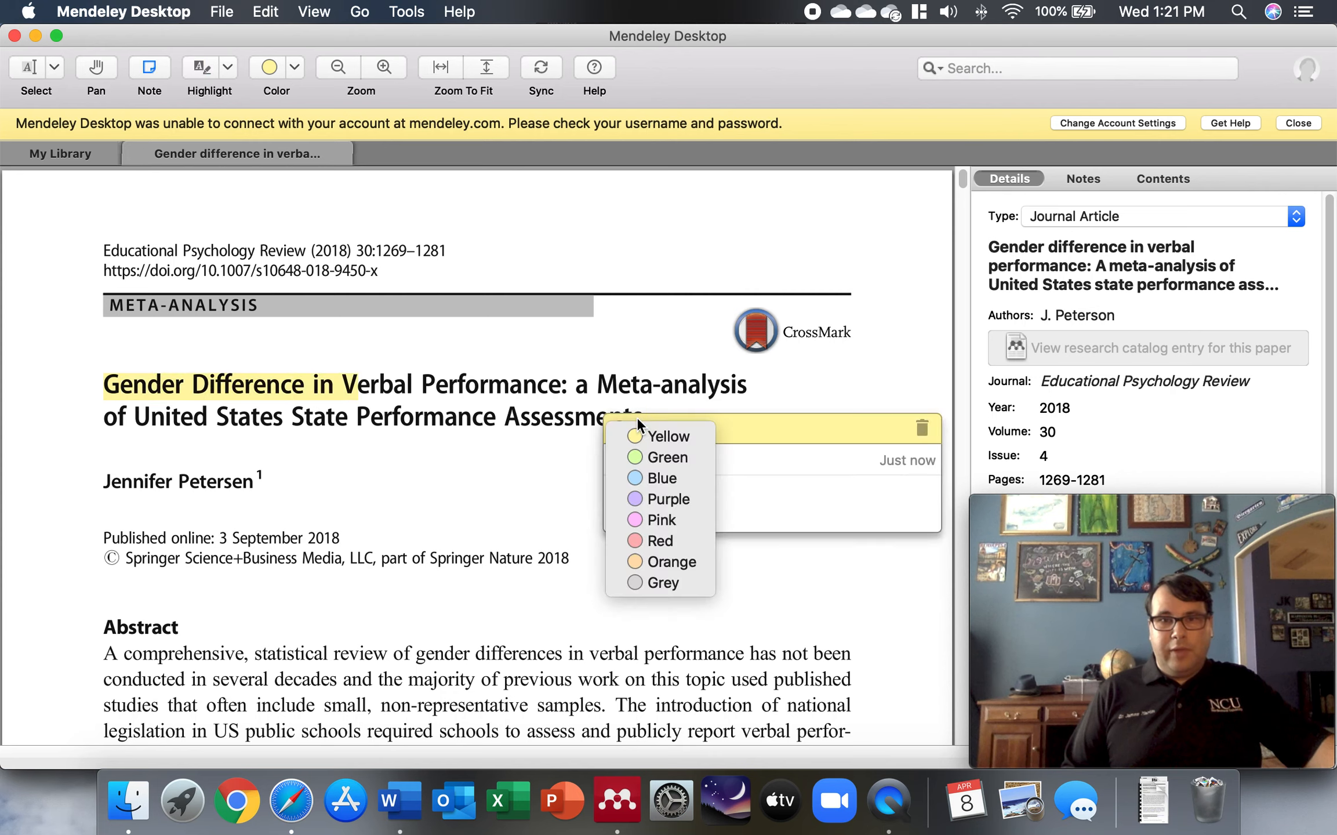
{"action": "left_click", "coordinate": [747, 459]}
{"action": "type", "text": "eszfdsfs"}
{"action": "left_click", "coordinate": [537, 490]}
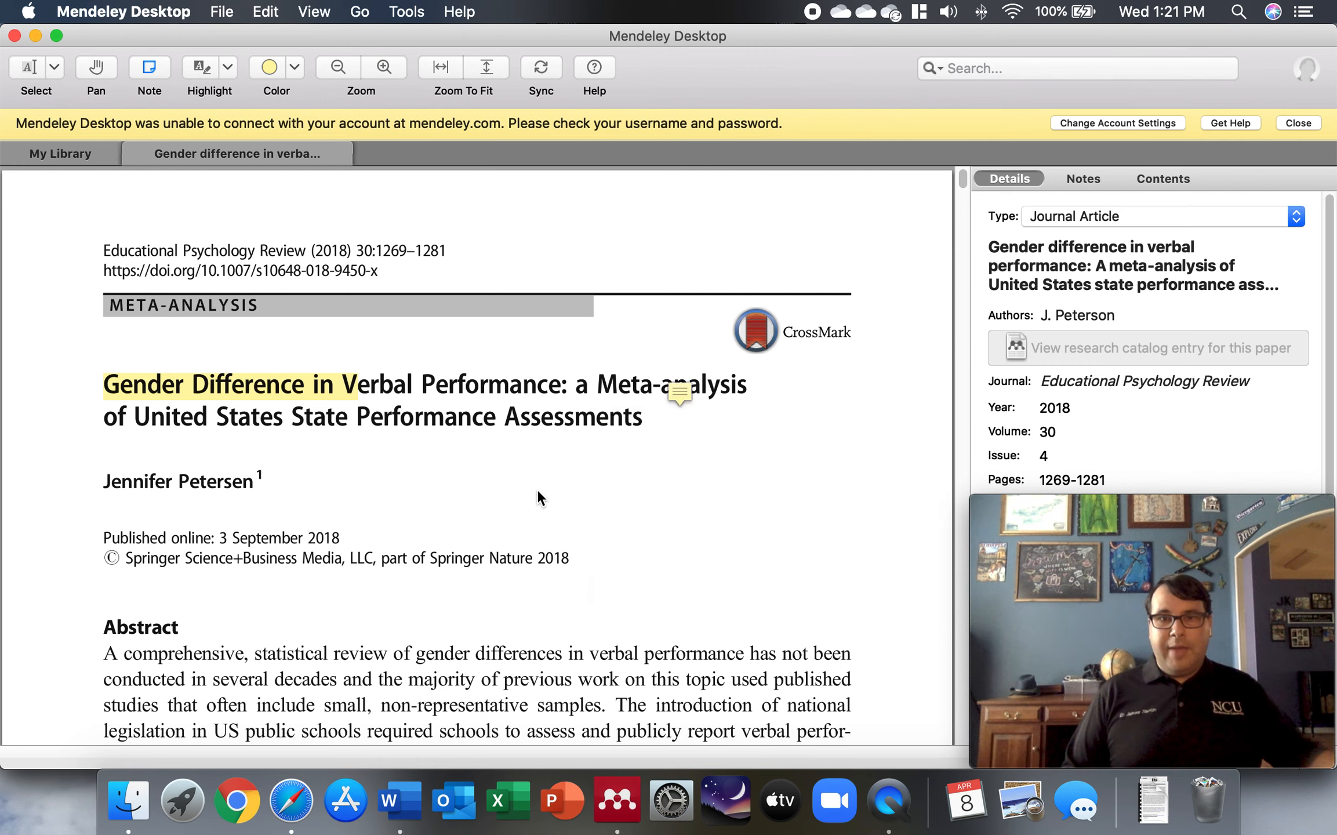
- Reopen the note beside the article's title and delete it
{"action": "left_click", "coordinate": [694, 429]}
{"action": "left_click", "coordinate": [922, 429]}
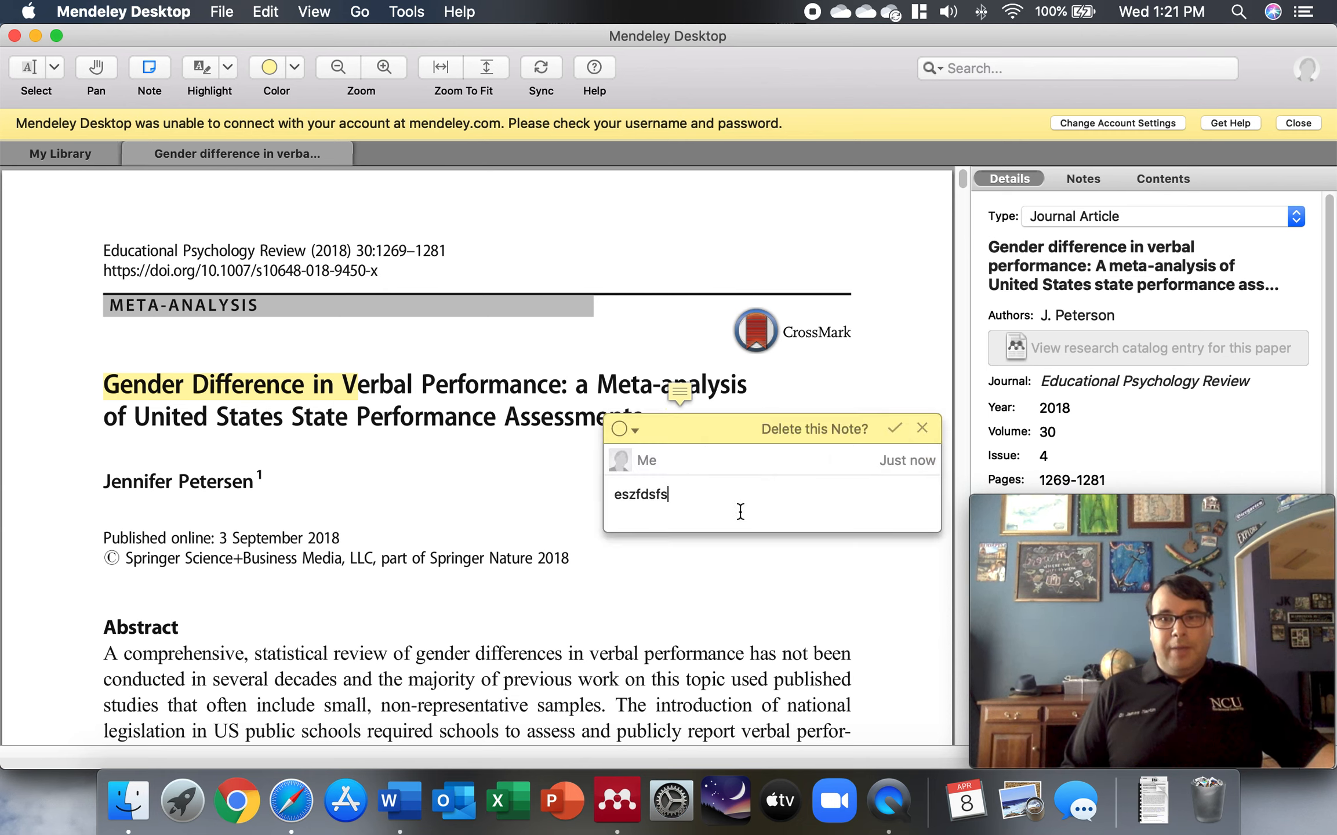
{"action": "left_click", "coordinate": [895, 427]}
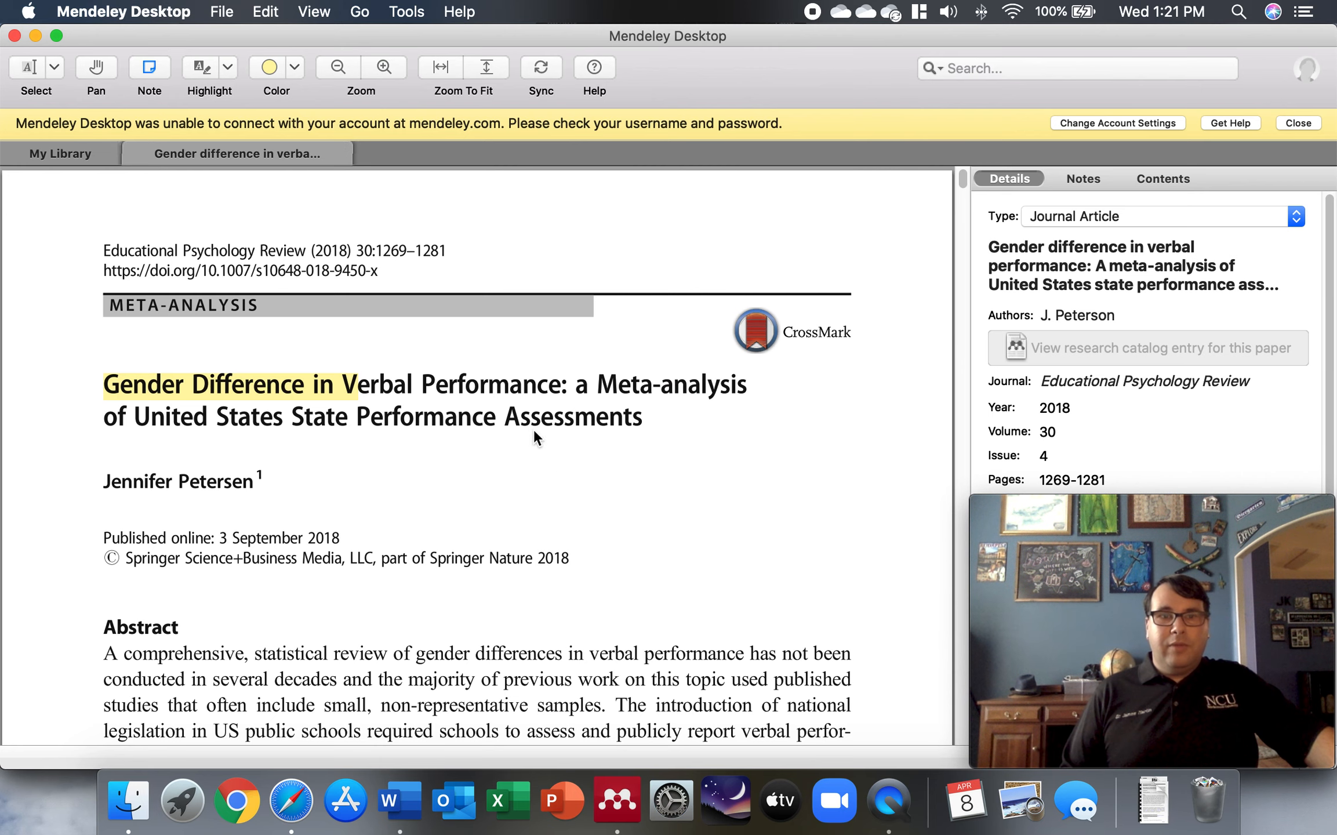
- Look over the abstract and keywords on the PDF's first page, and check the available MS Word plugin command in Mendeley
{"action": "scroll", "coordinate": [593, 492], "scroll_direction": "down", "scroll_amount": 10}
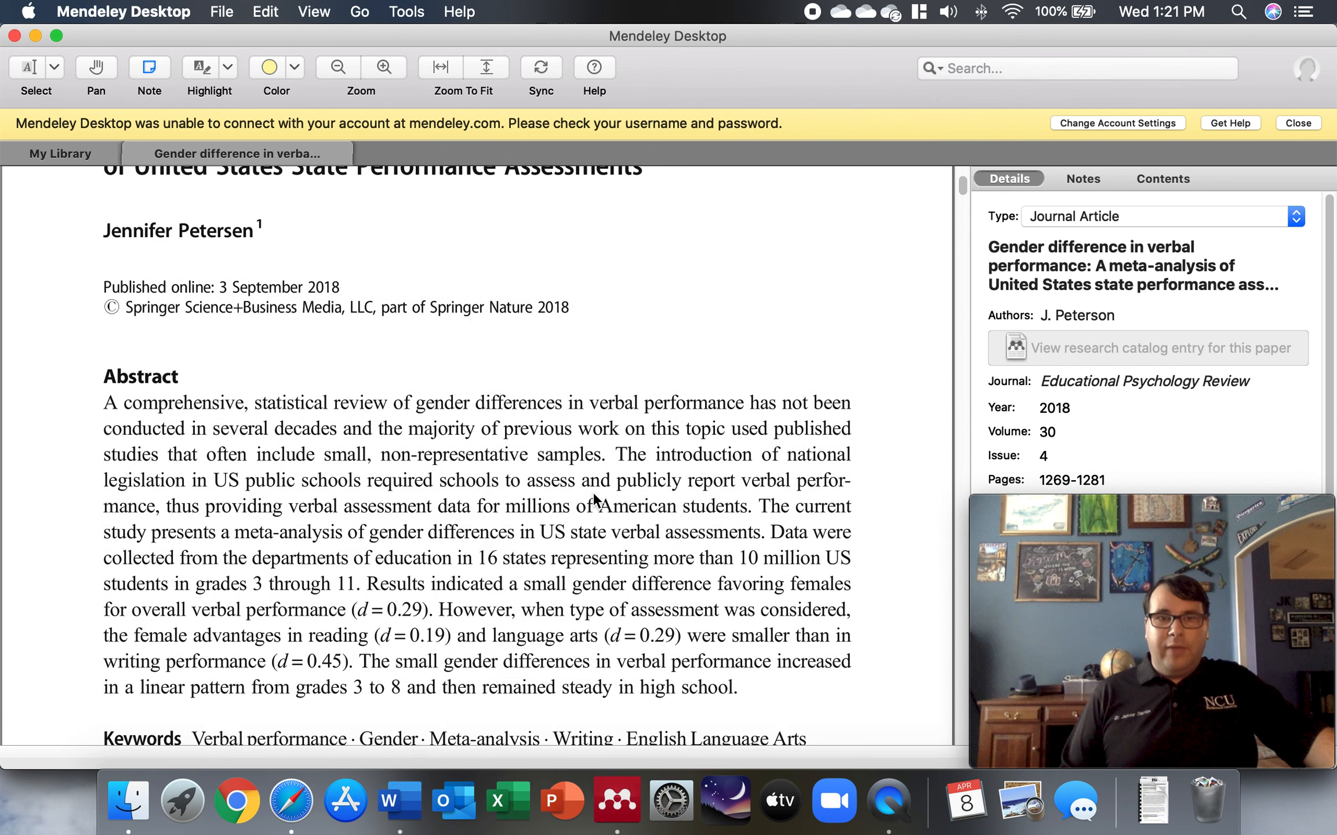
{"action": "scroll", "coordinate": [596, 497], "scroll_direction": "down", "scroll_amount": 3}
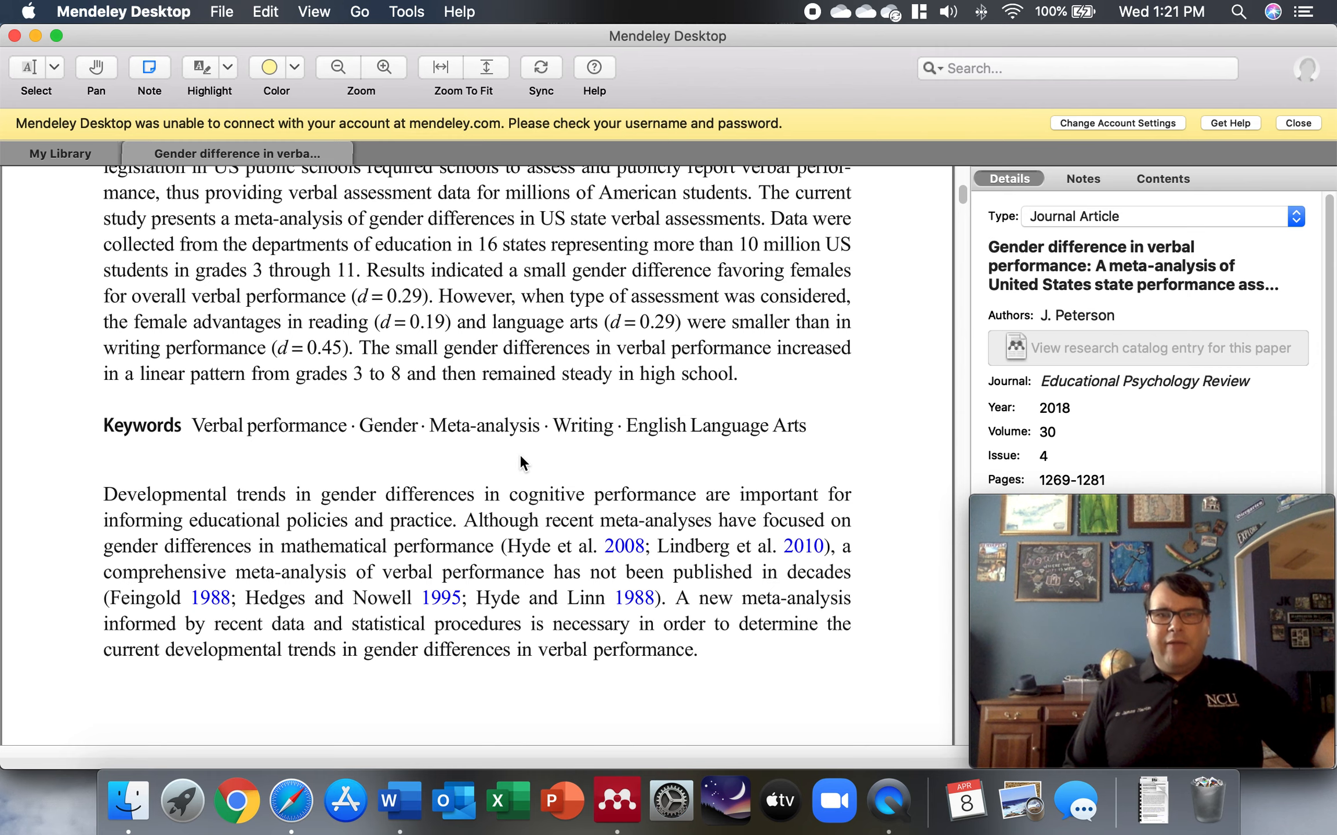
{"action": "scroll", "coordinate": [520, 457], "scroll_direction": "up", "scroll_amount": 10}
{"action": "scroll", "coordinate": [525, 462], "scroll_direction": "up", "scroll_amount": 3}
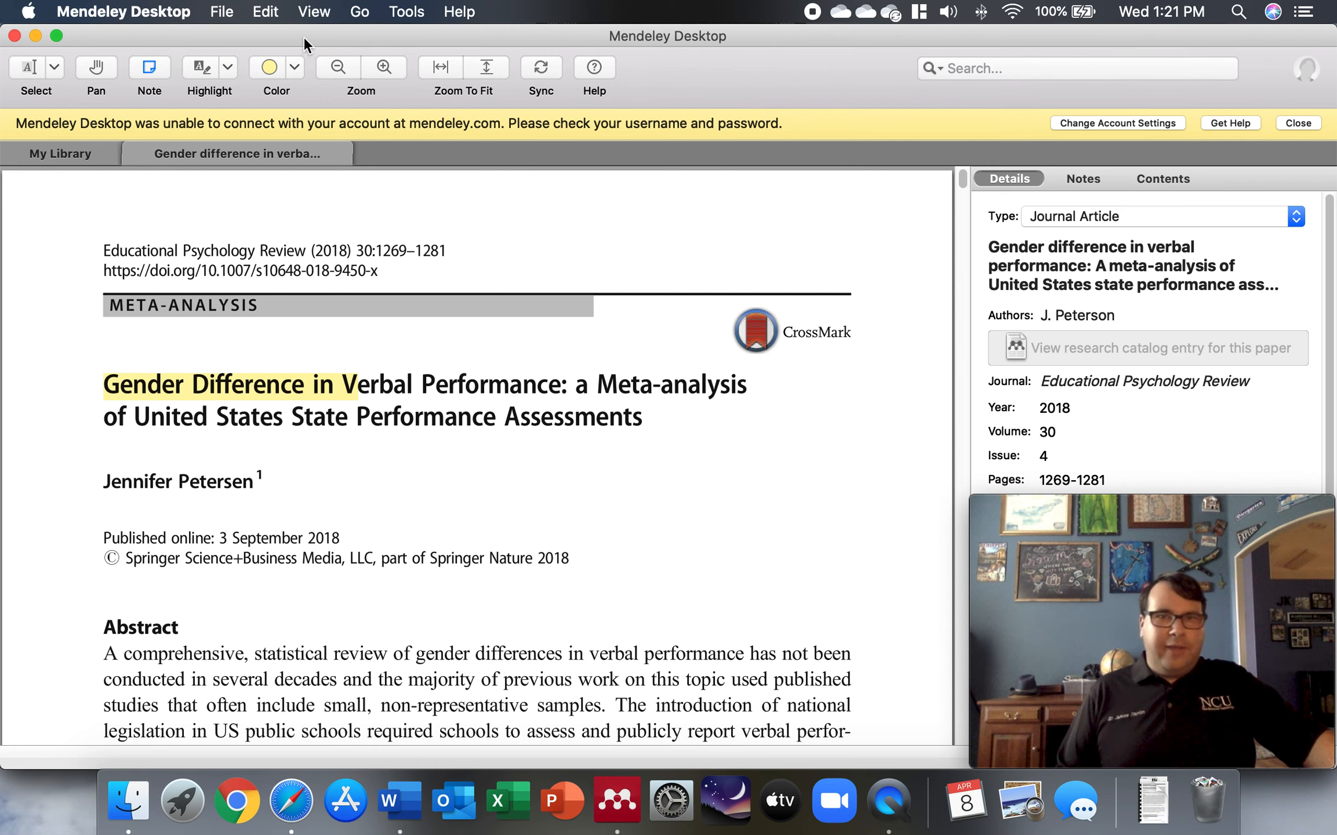
{"action": "left_click", "coordinate": [395, 18]}
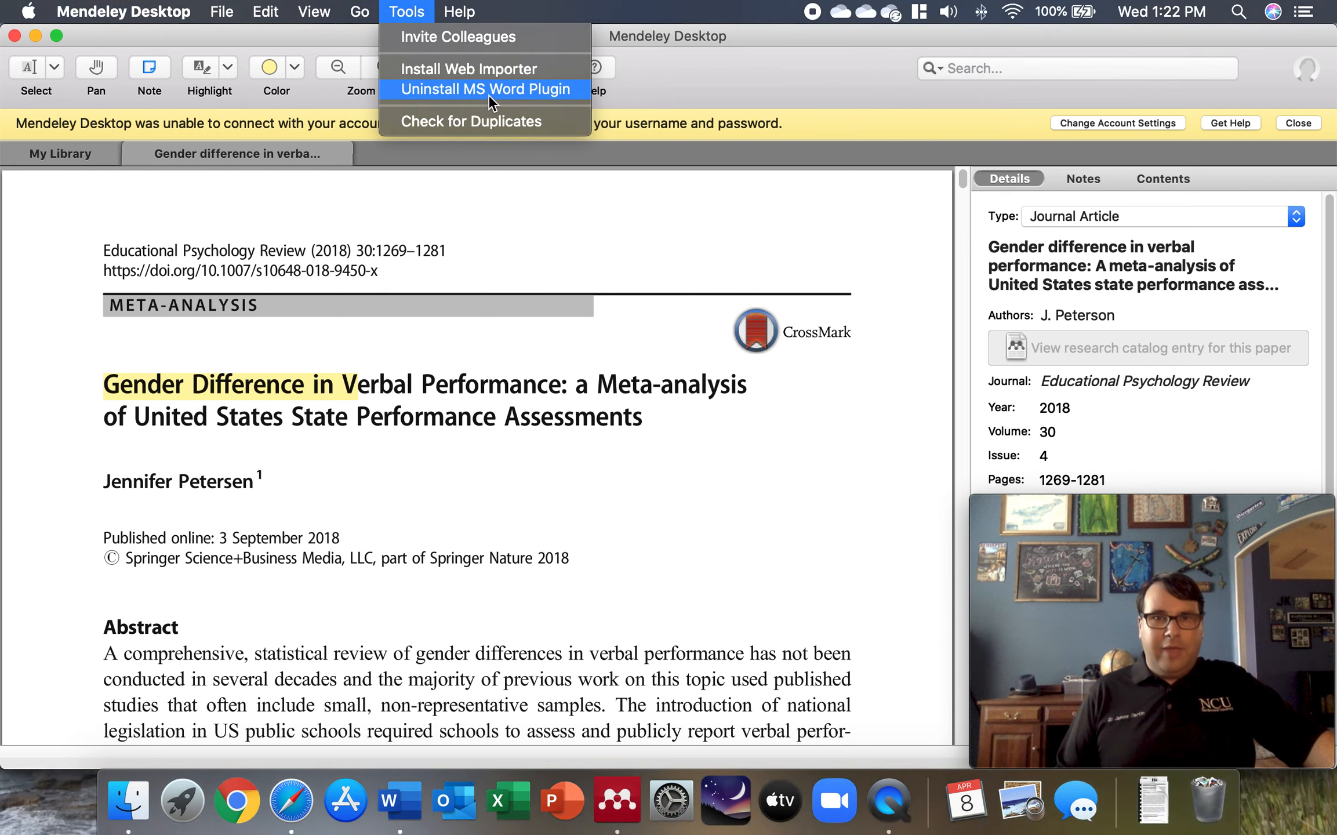
{"action": "left_click", "coordinate": [636, 34]}
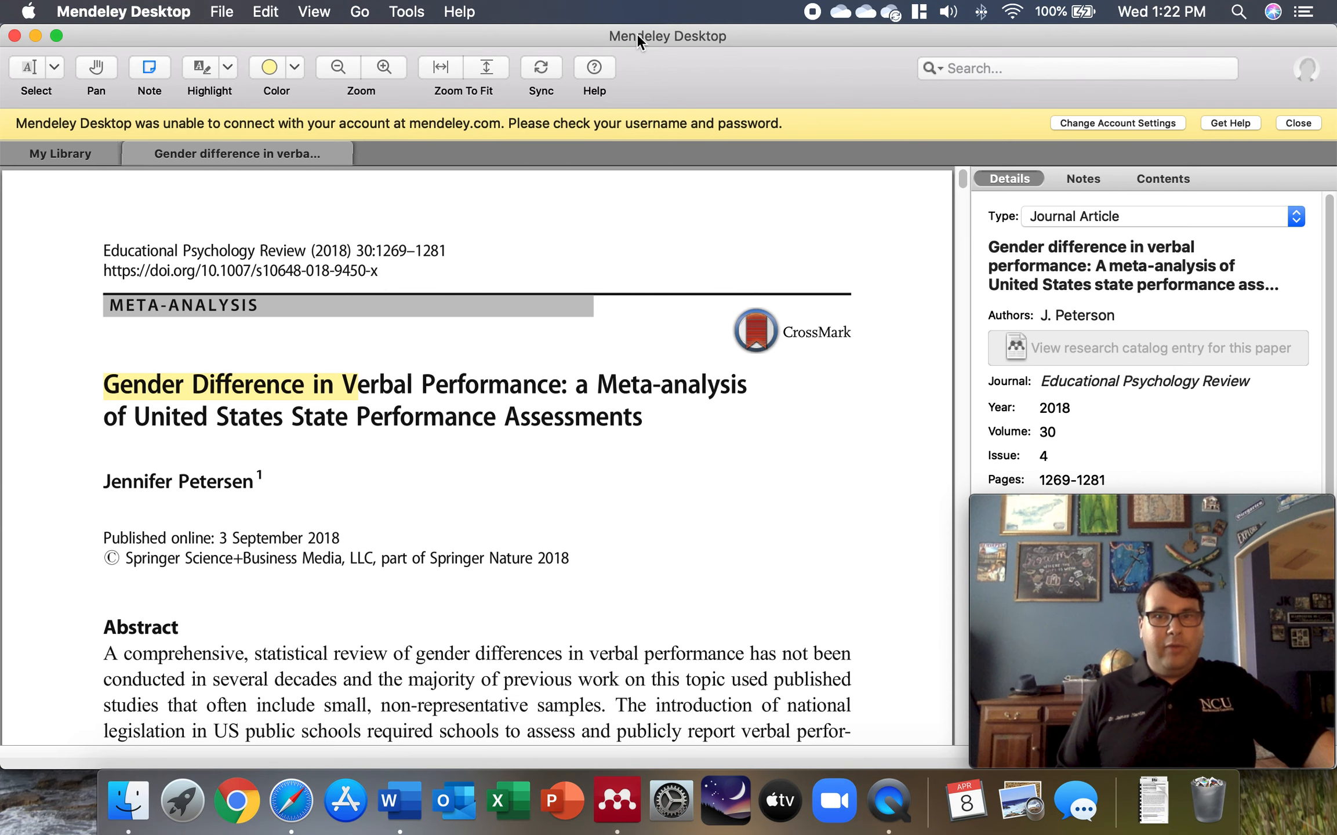
- Switch to Word and write "This was an amazing article ." under the In-text Citation heading, correcting the spelling and leaving a space before the period
{"action": "left_click", "coordinate": [404, 815]}
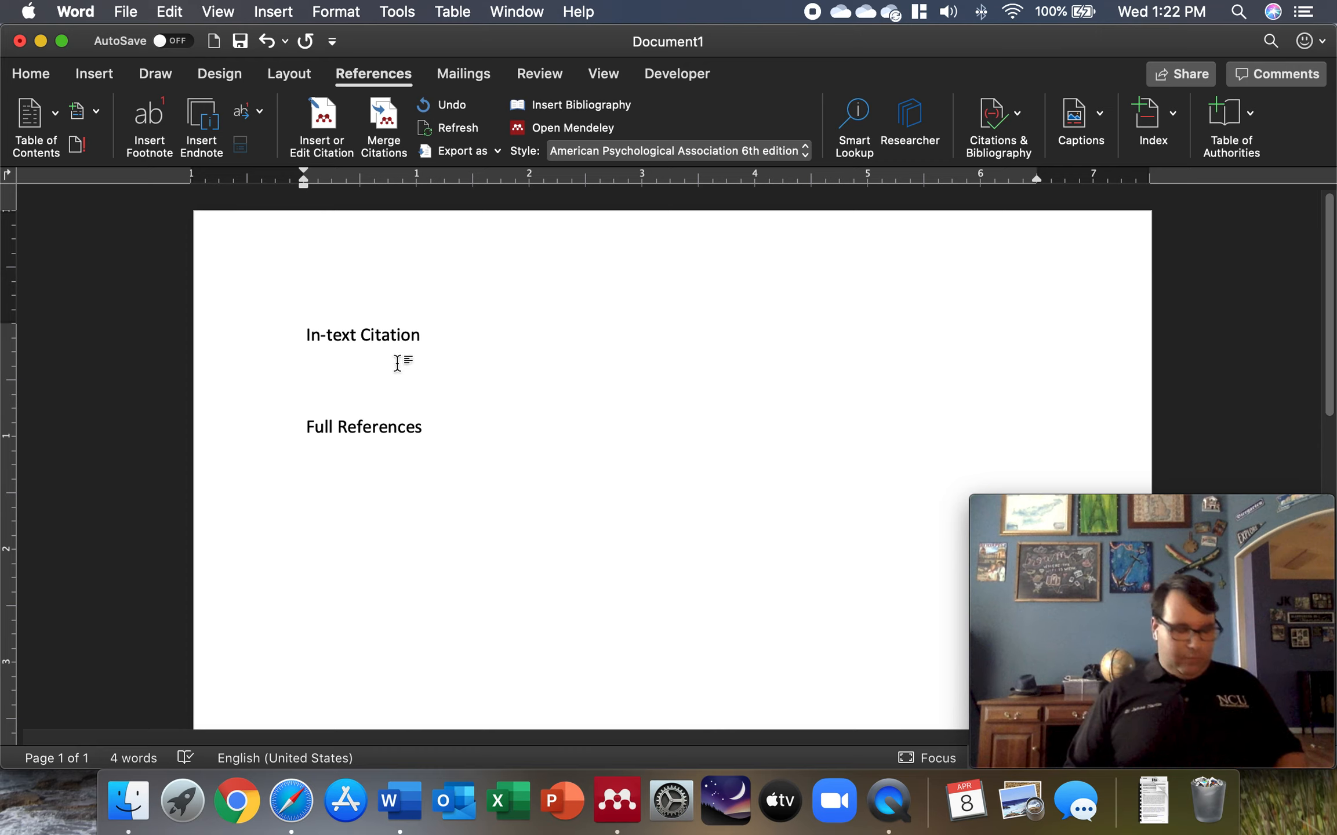
{"action": "type", "text": "This w"}
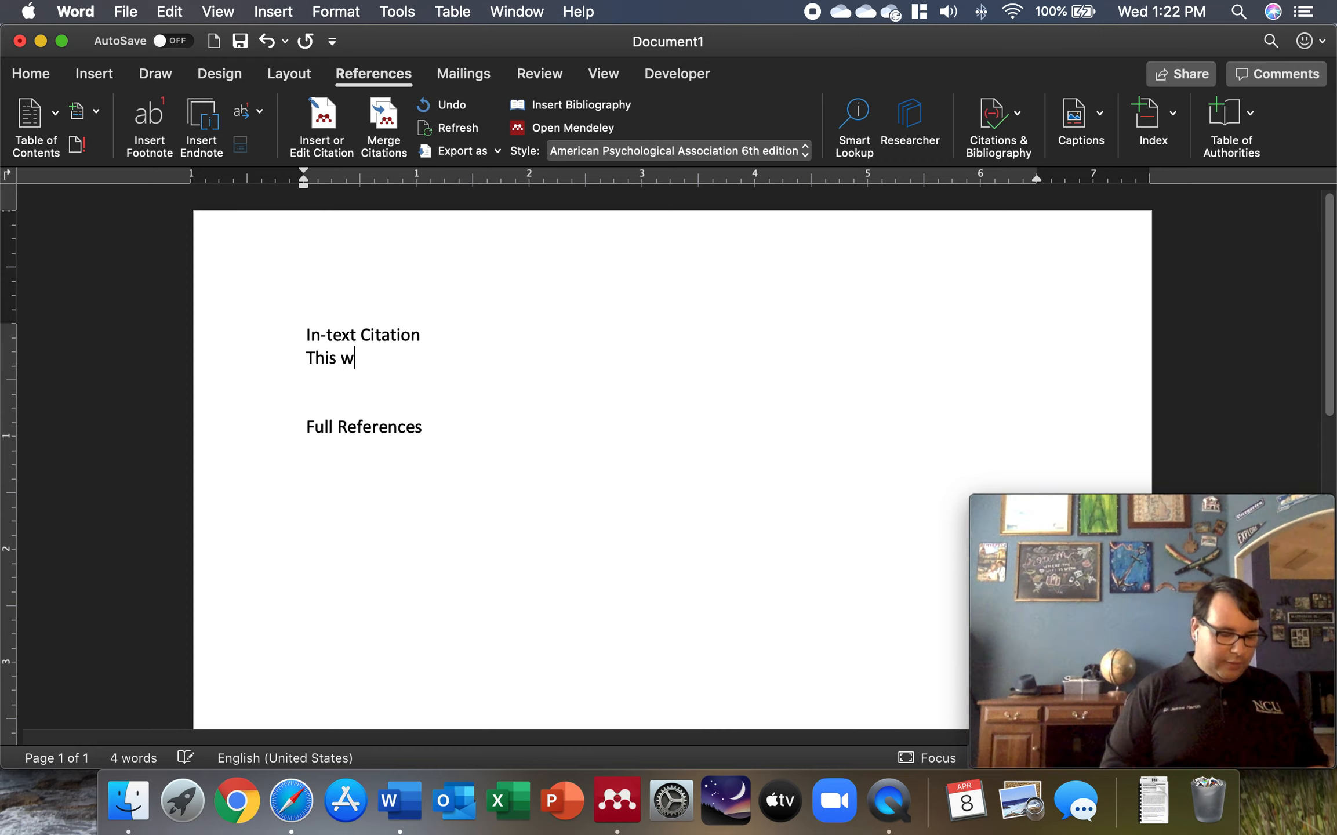
{"action": "type", "text": "as an amazai"}
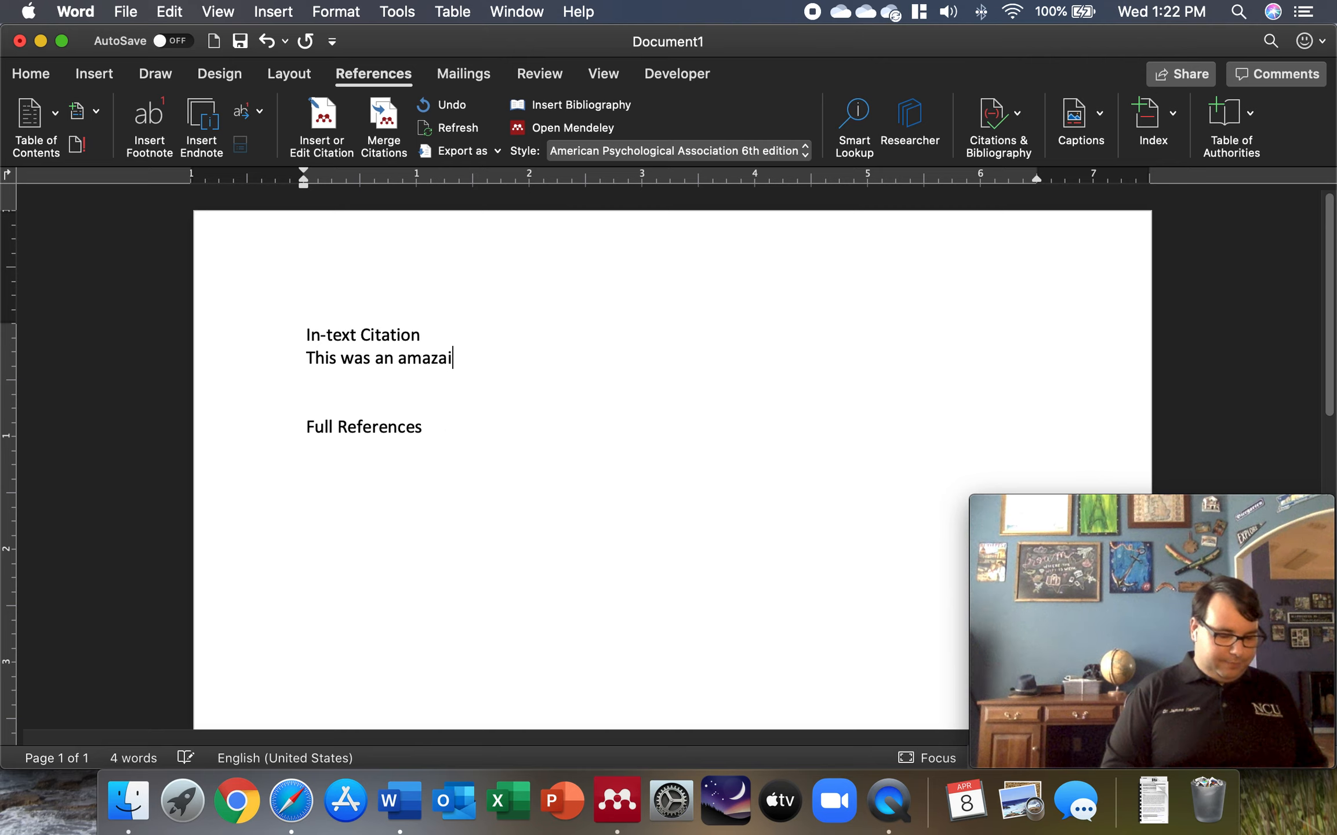
{"action": "type", "text": "ng articel."}
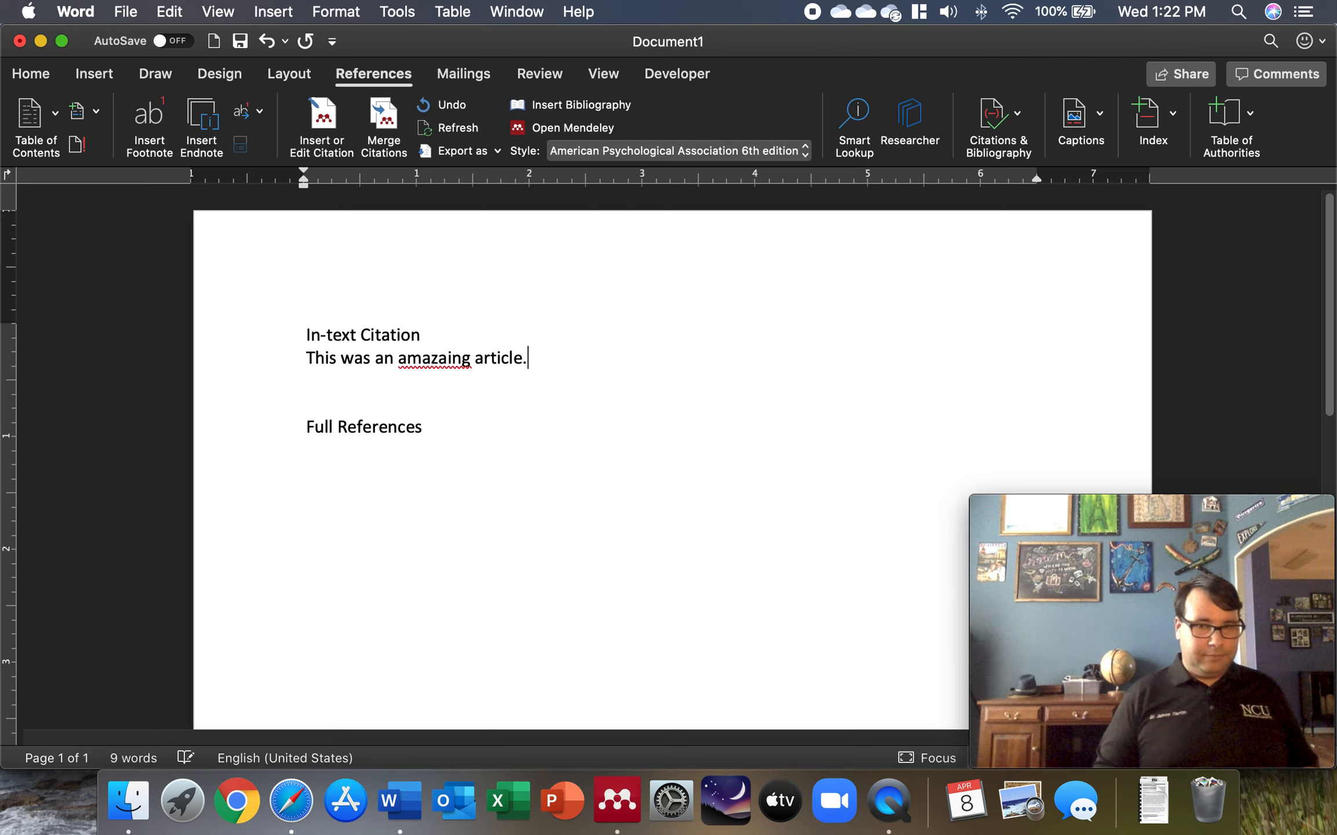
{"action": "key", "text": "Left"}
{"action": "key", "text": "Left"}
{"action": "key", "text": "Left"}
{"action": "key", "text": "Left"}
{"action": "key", "text": "Left"}
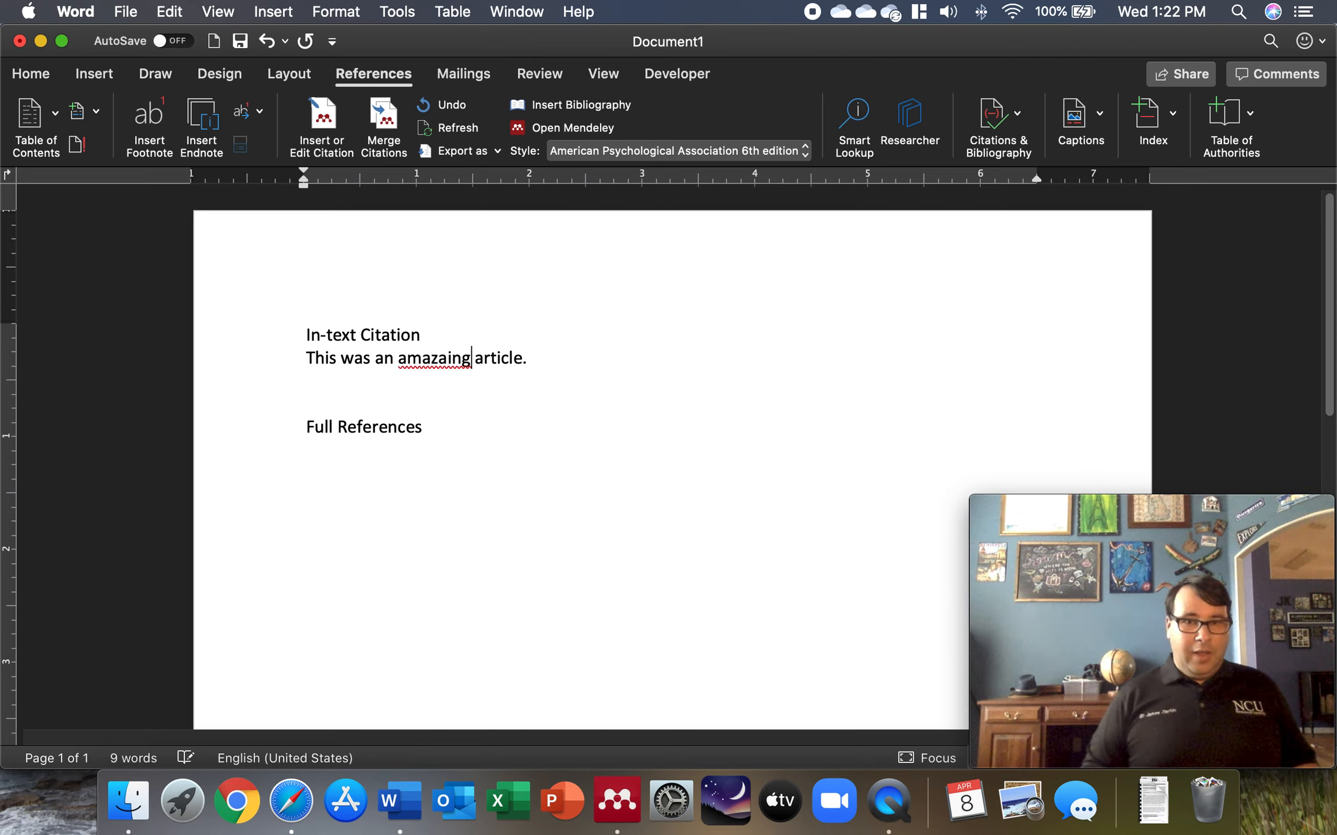
{"action": "key", "text": "BackSpace"}
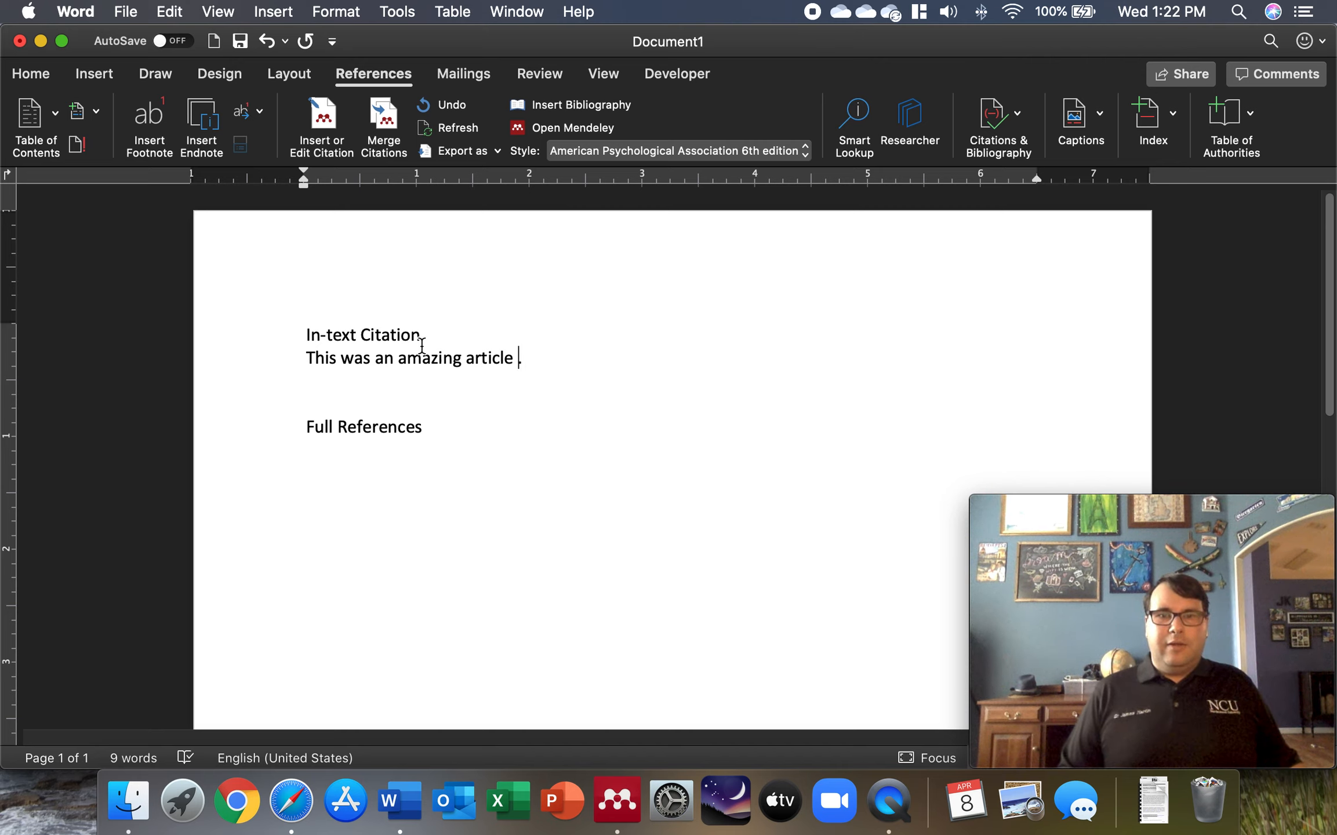
- Insert a Mendeley citation of the 2018 gender difference in verbal performance article before the period, finding it by author and retrying the Word connection
{"action": "left_click", "coordinate": [328, 118]}
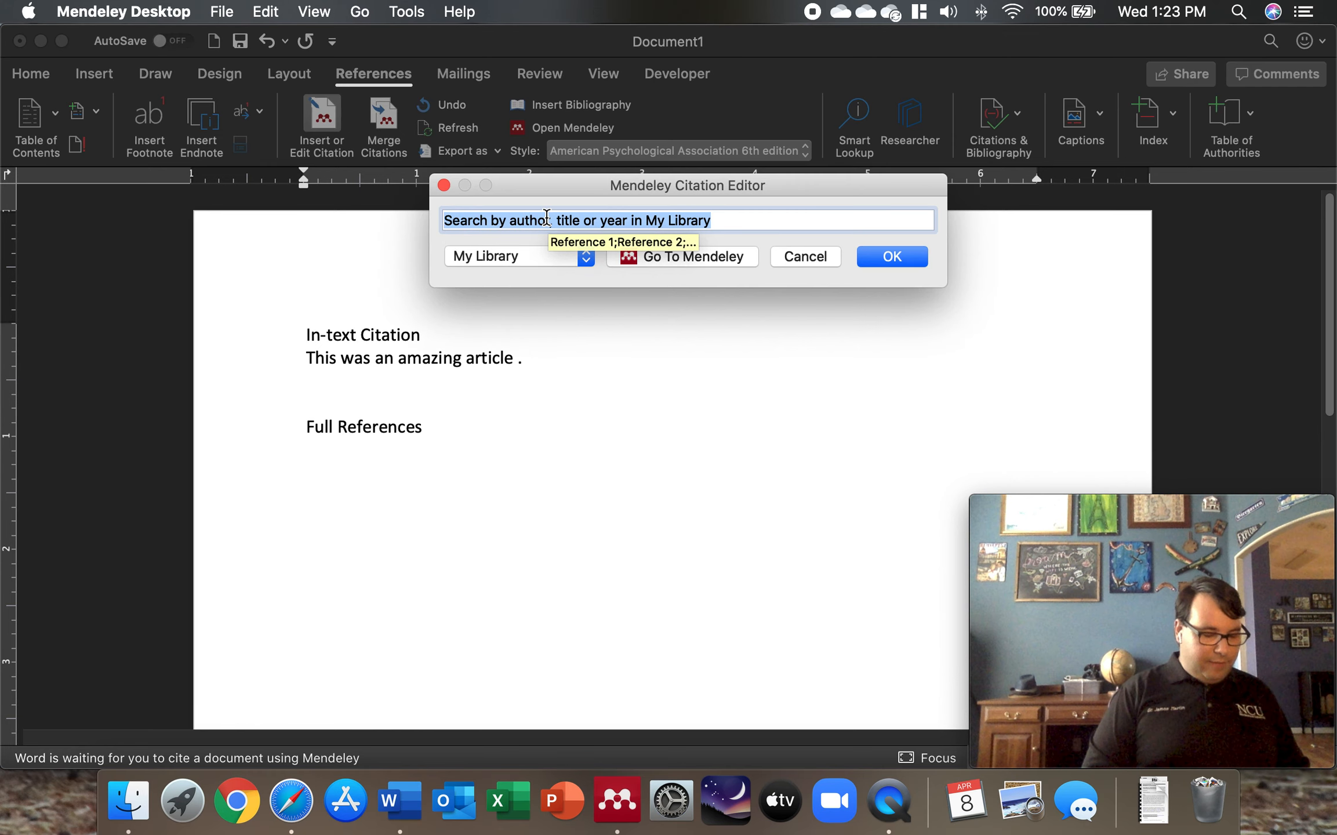
{"action": "type", "text": "peteres"}
{"action": "key", "text": "BackSpace"}
{"action": "key", "text": "BackSpace"}
{"action": "type", "text": "s"}
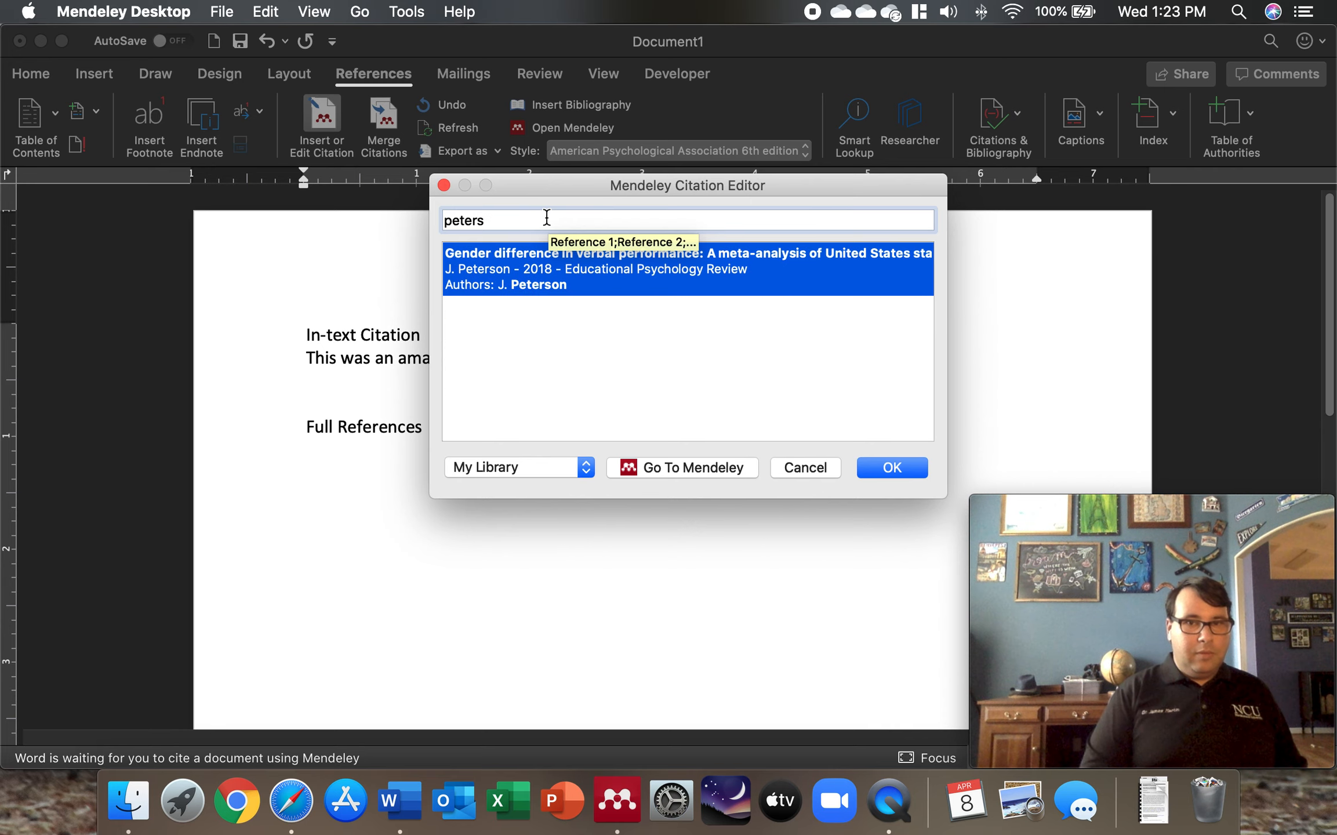
{"action": "left_click", "coordinate": [577, 262]}
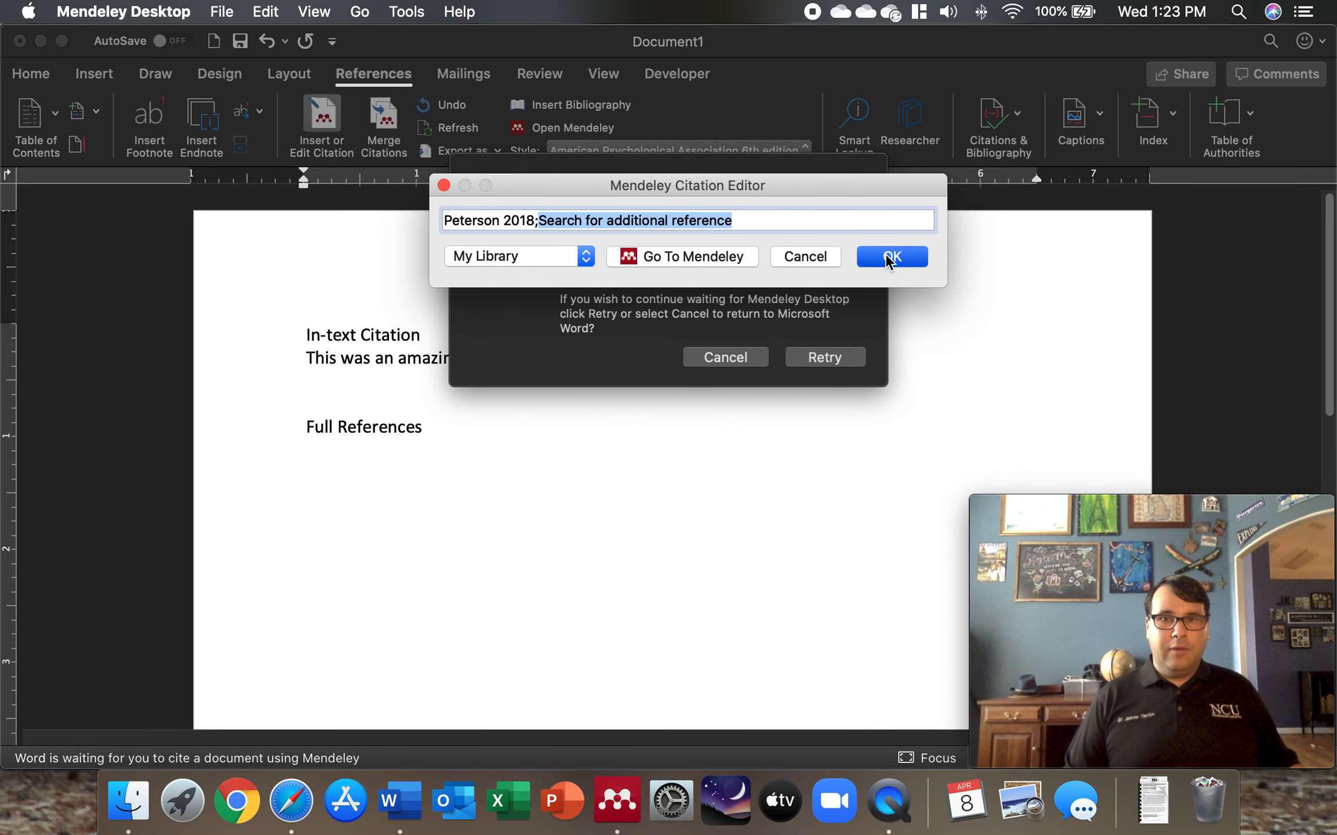
{"action": "left_click", "coordinate": [890, 259]}
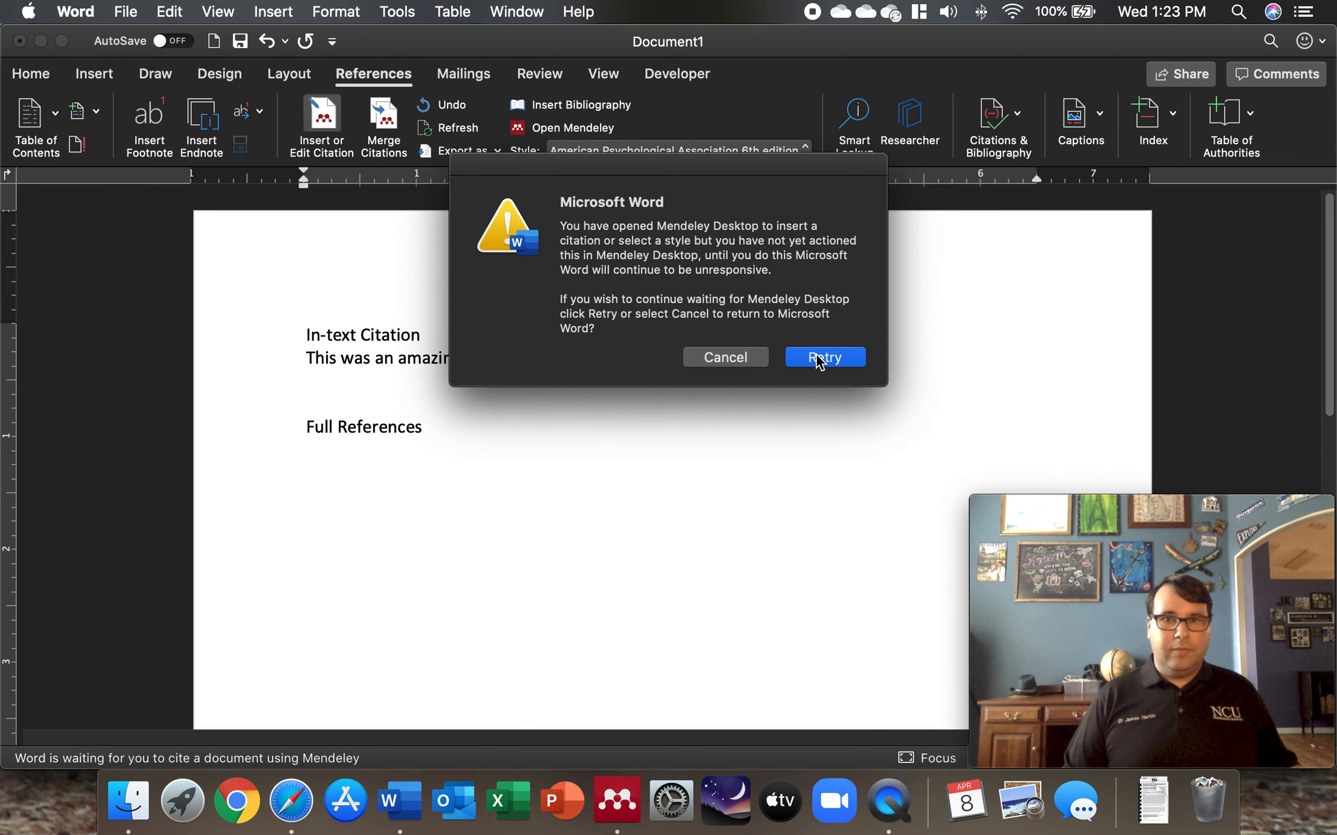
{"action": "left_click", "coordinate": [823, 357]}
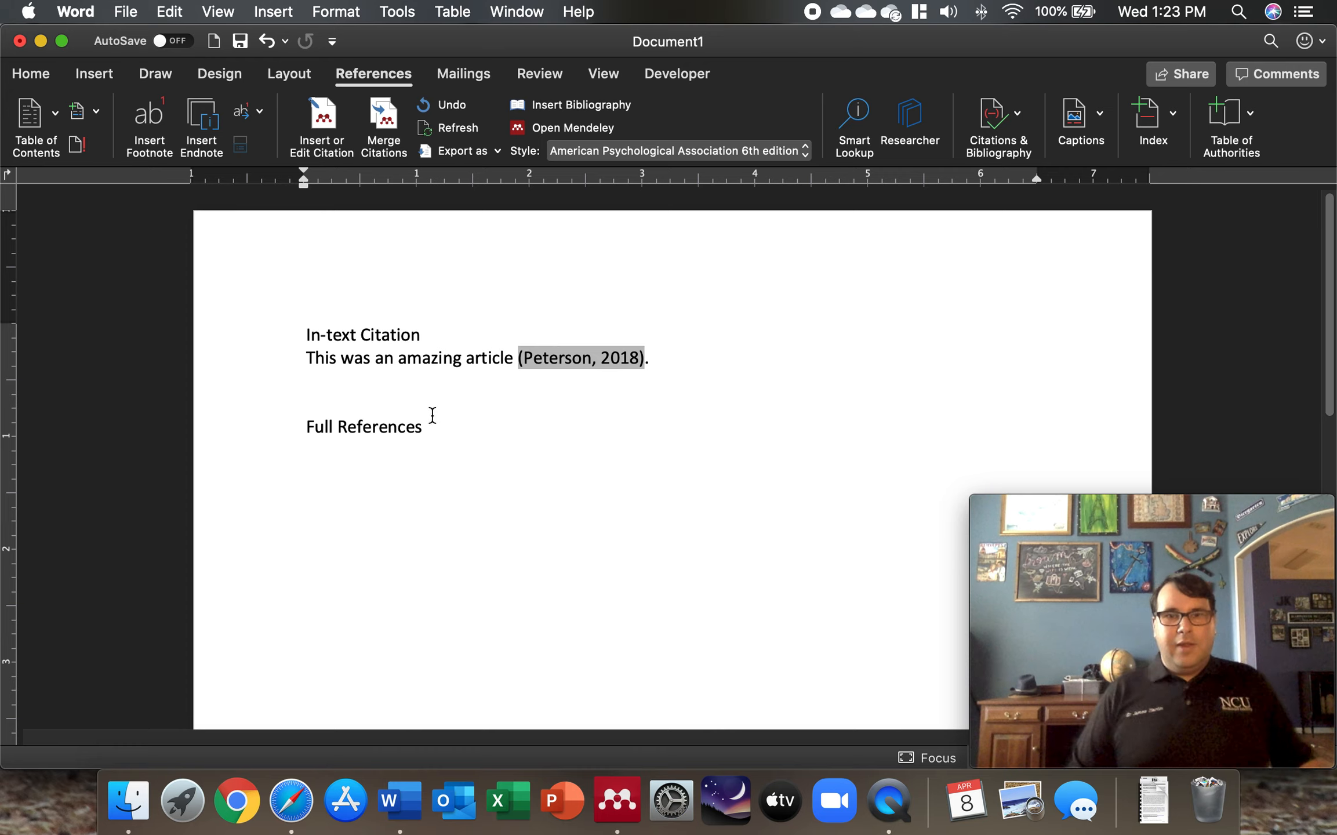
- Insert the Mendeley bibliography below the Full References heading, with American Psychological Association 6th edition as the citation style
{"action": "left_click", "coordinate": [423, 448]}
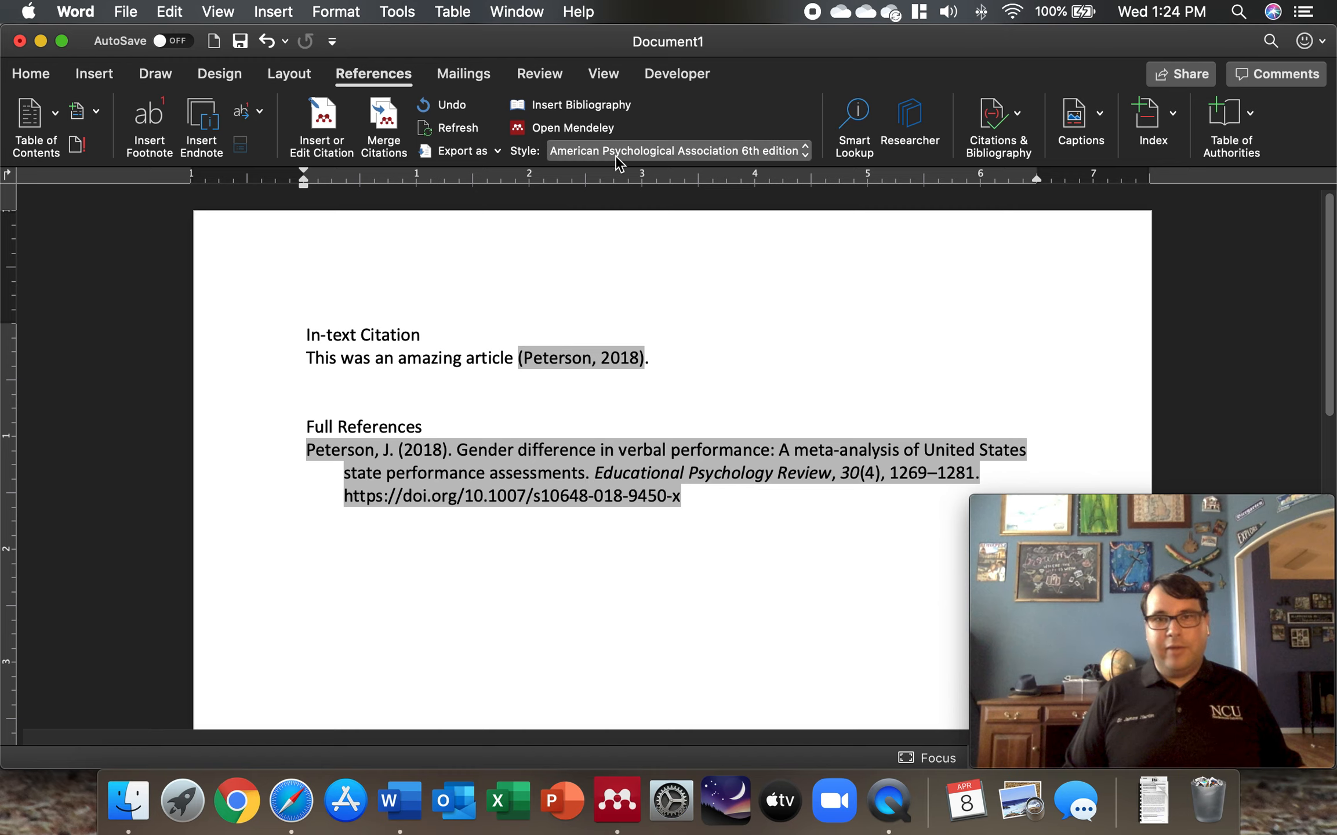
{"action": "left_click", "coordinate": [587, 158]}
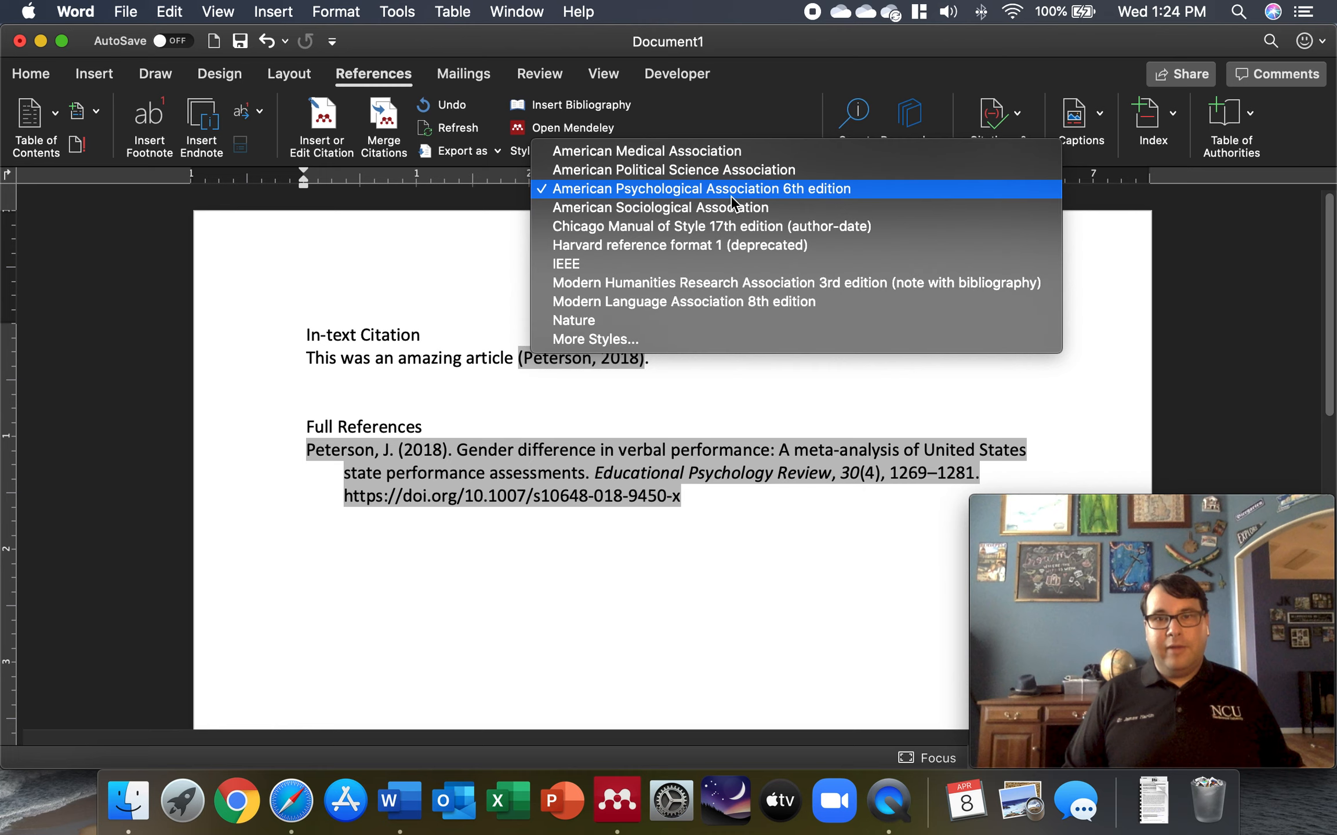
{"action": "left_click", "coordinate": [832, 195]}
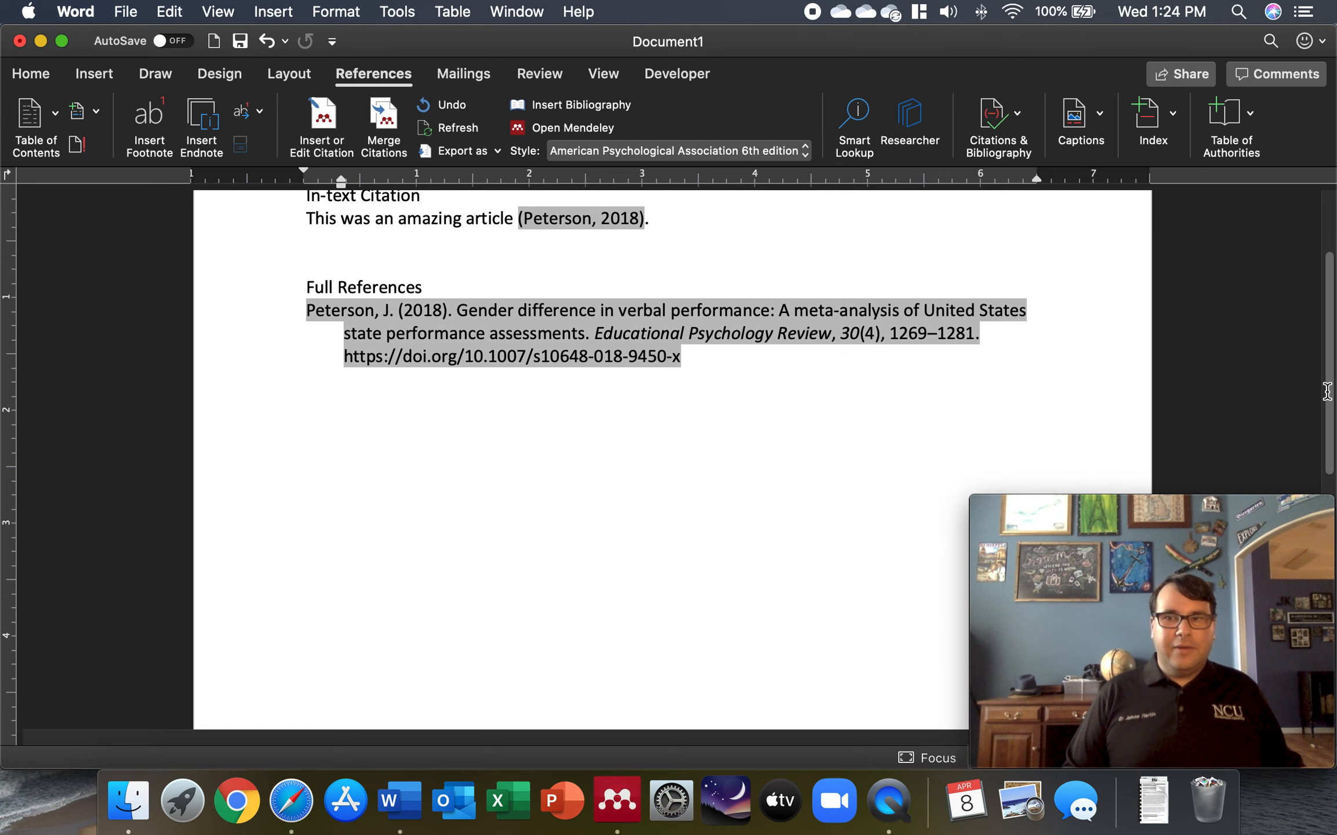
- Edit the in-text citation to add the 2013 book "Tests and measurement for people who (think they) hate test and measurements" as a second reference
{"action": "scroll", "coordinate": [1331, 371], "scroll_direction": "up", "scroll_amount": 2}
{"action": "scroll", "coordinate": [1331, 367], "scroll_direction": "up", "scroll_amount": 5}
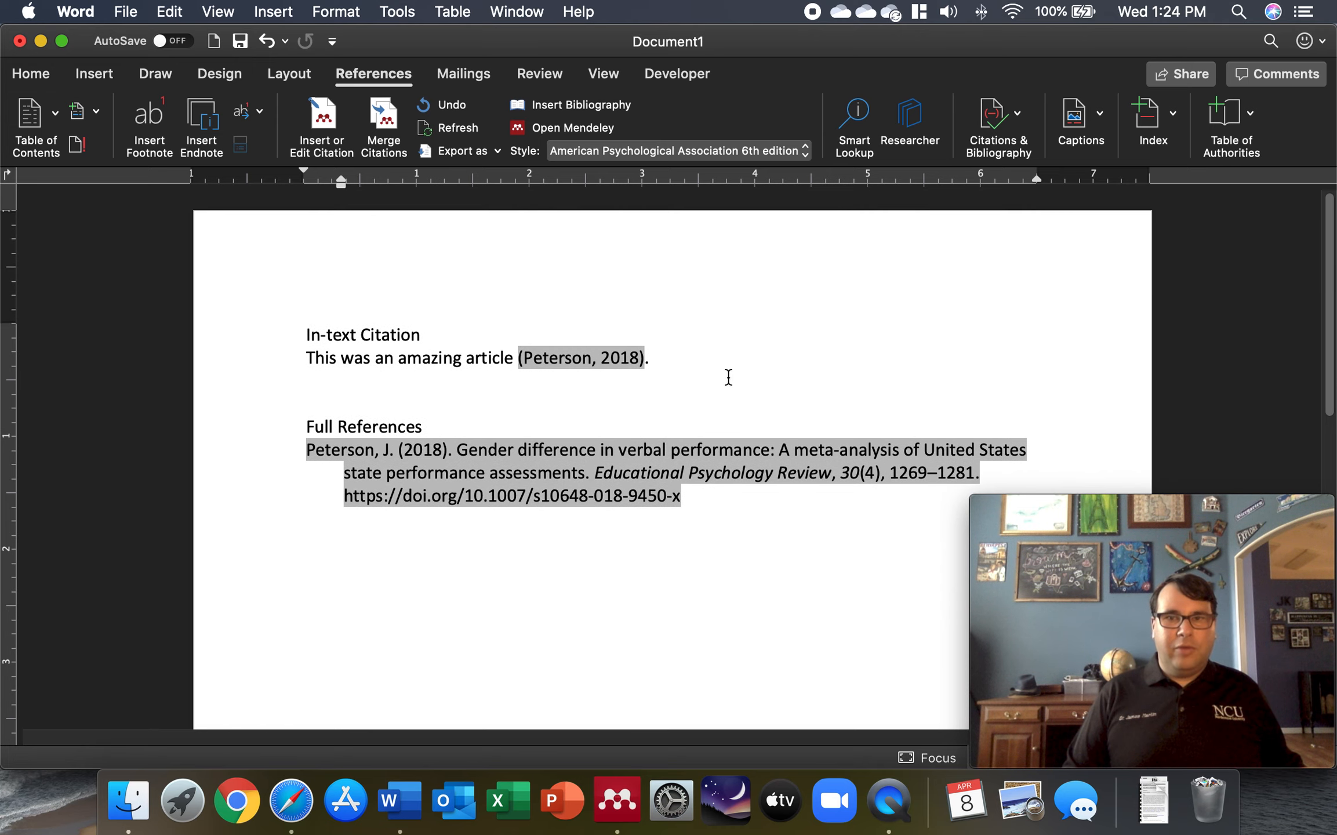
{"action": "left_click", "coordinate": [656, 359]}
{"action": "scroll", "coordinate": [655, 359], "scroll_direction": "down", "scroll_amount": 3}
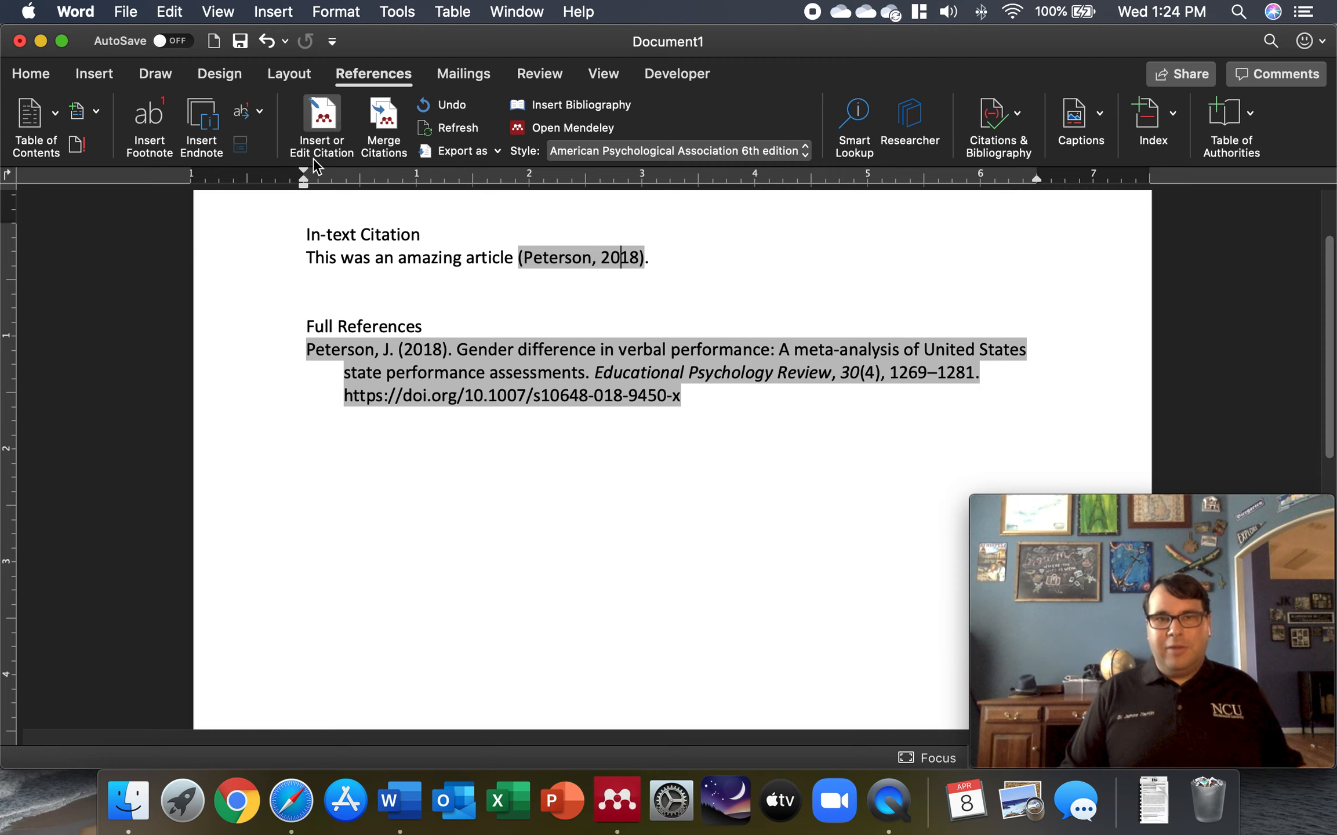
{"action": "left_click", "coordinate": [331, 156]}
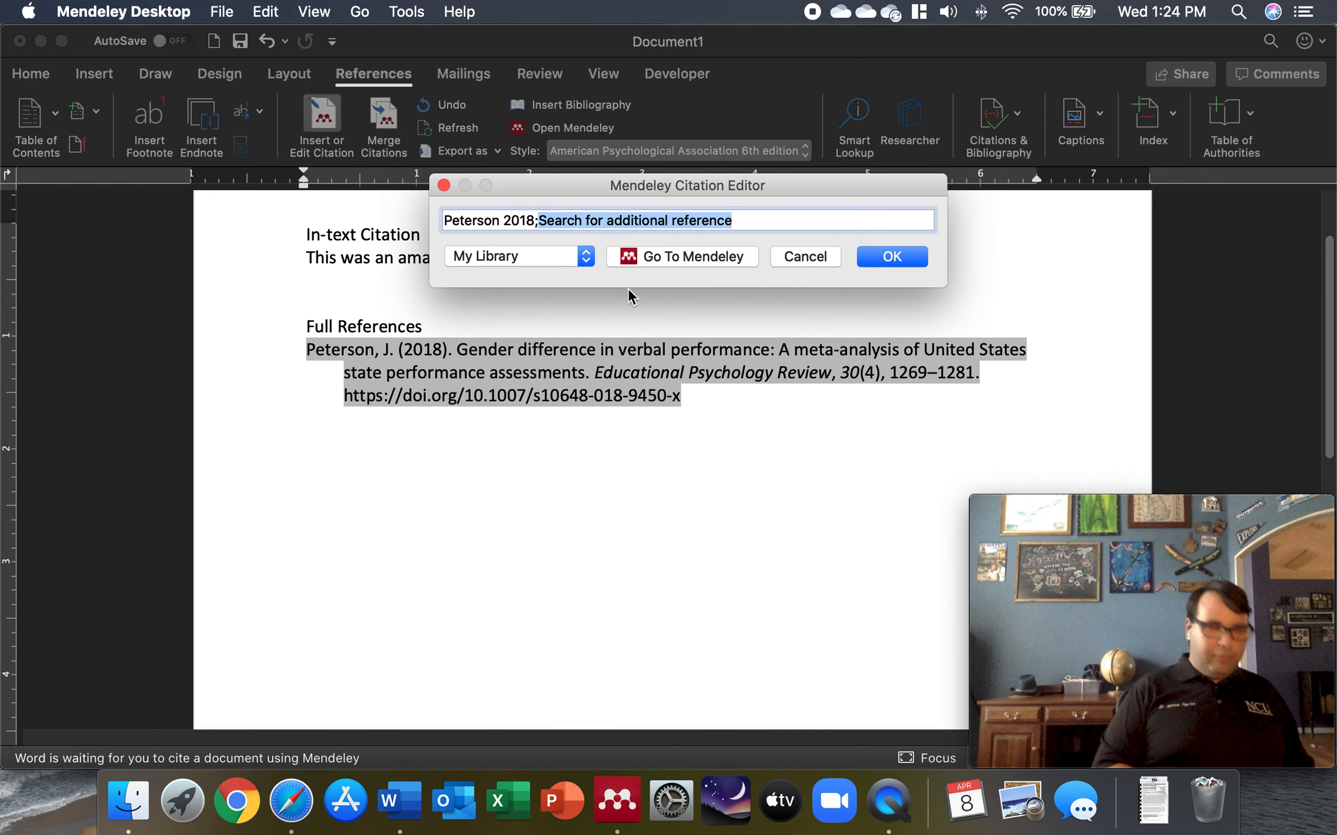
{"action": "type", "text": "salk"}
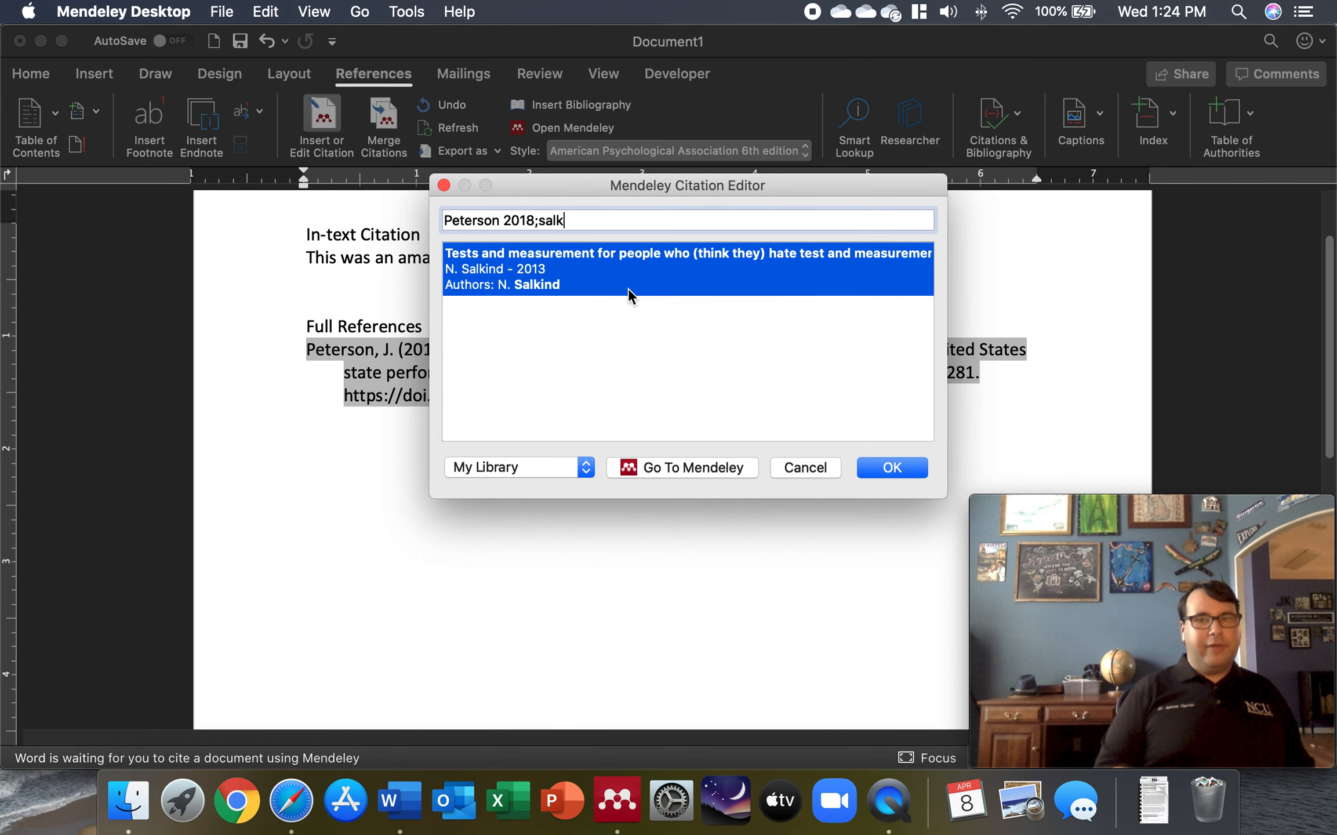
{"action": "key", "text": "Return"}
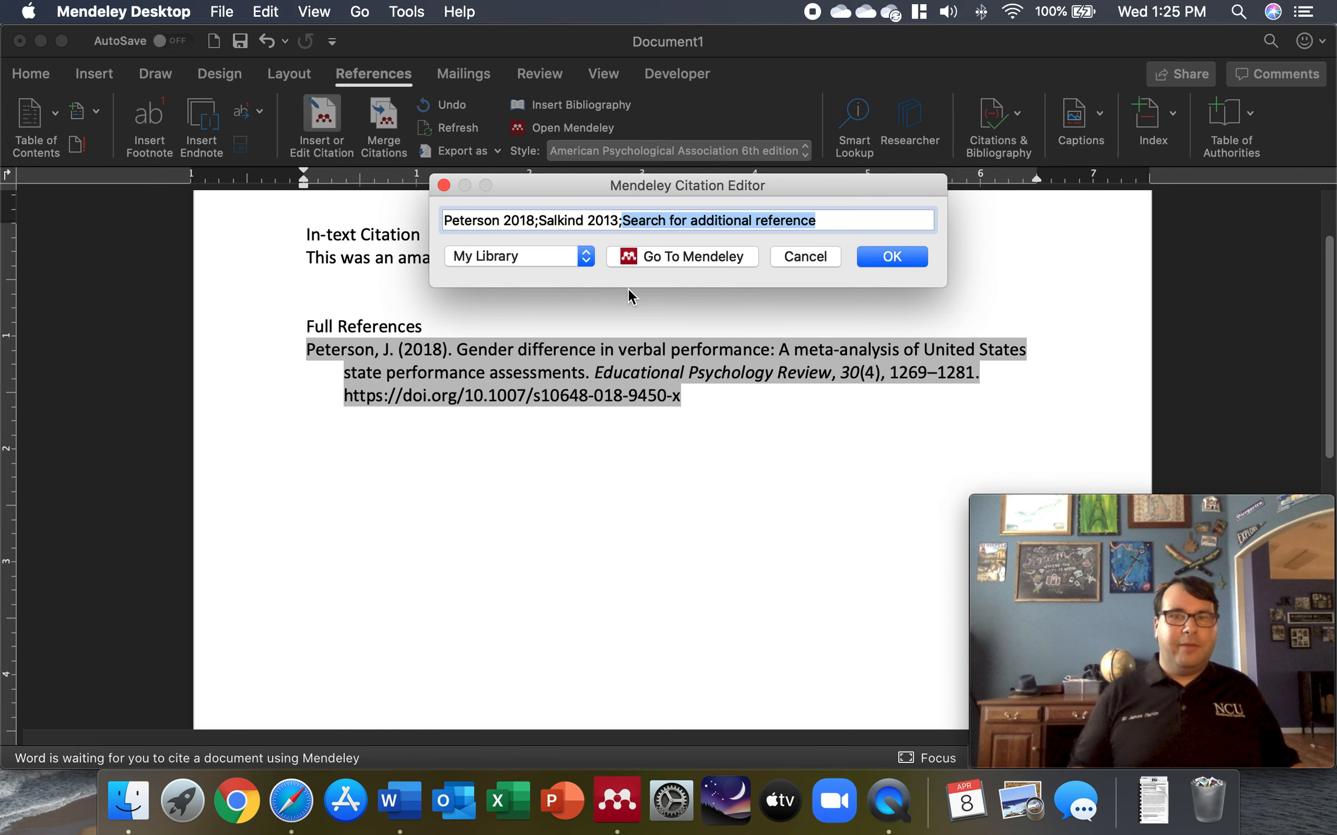
{"action": "left_click", "coordinate": [887, 257]}
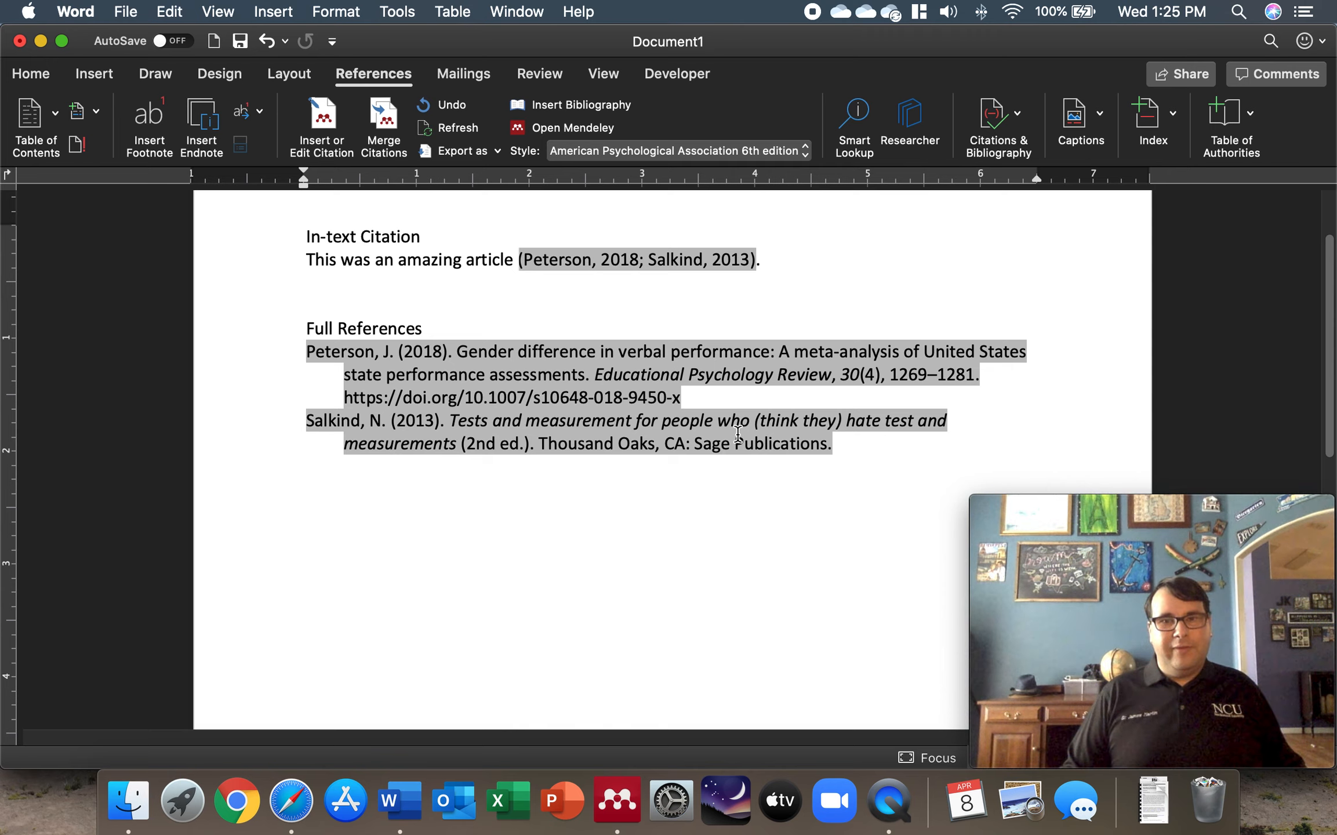
{"action": "scroll", "coordinate": [742, 481], "scroll_direction": "up", "scroll_amount": 1}
{"action": "scroll", "coordinate": [745, 490], "scroll_direction": "up", "scroll_amount": 5}
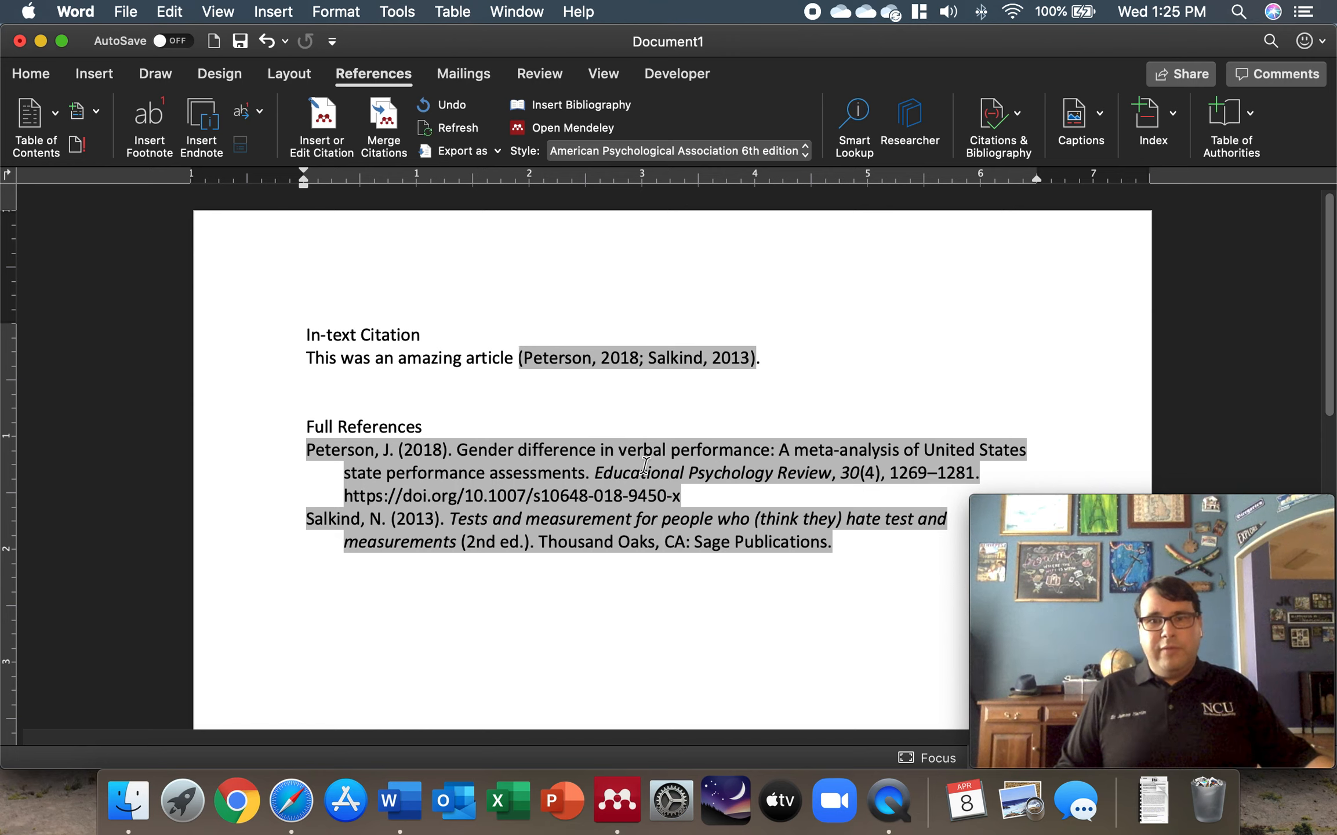
{"action": "left_click", "coordinate": [776, 357]}
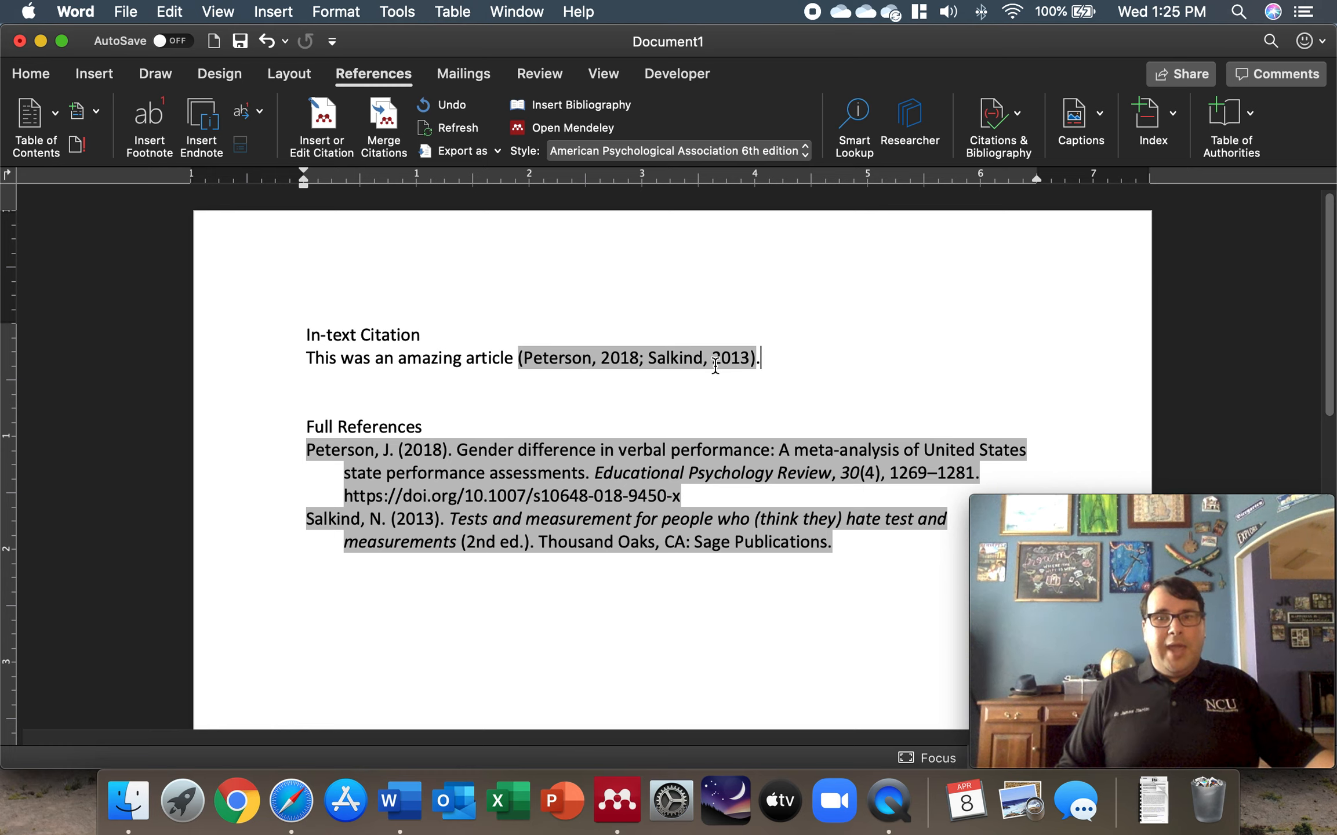
{"action": "left_click_drag", "start_coordinate": [307, 357], "coordinate": [724, 368]}
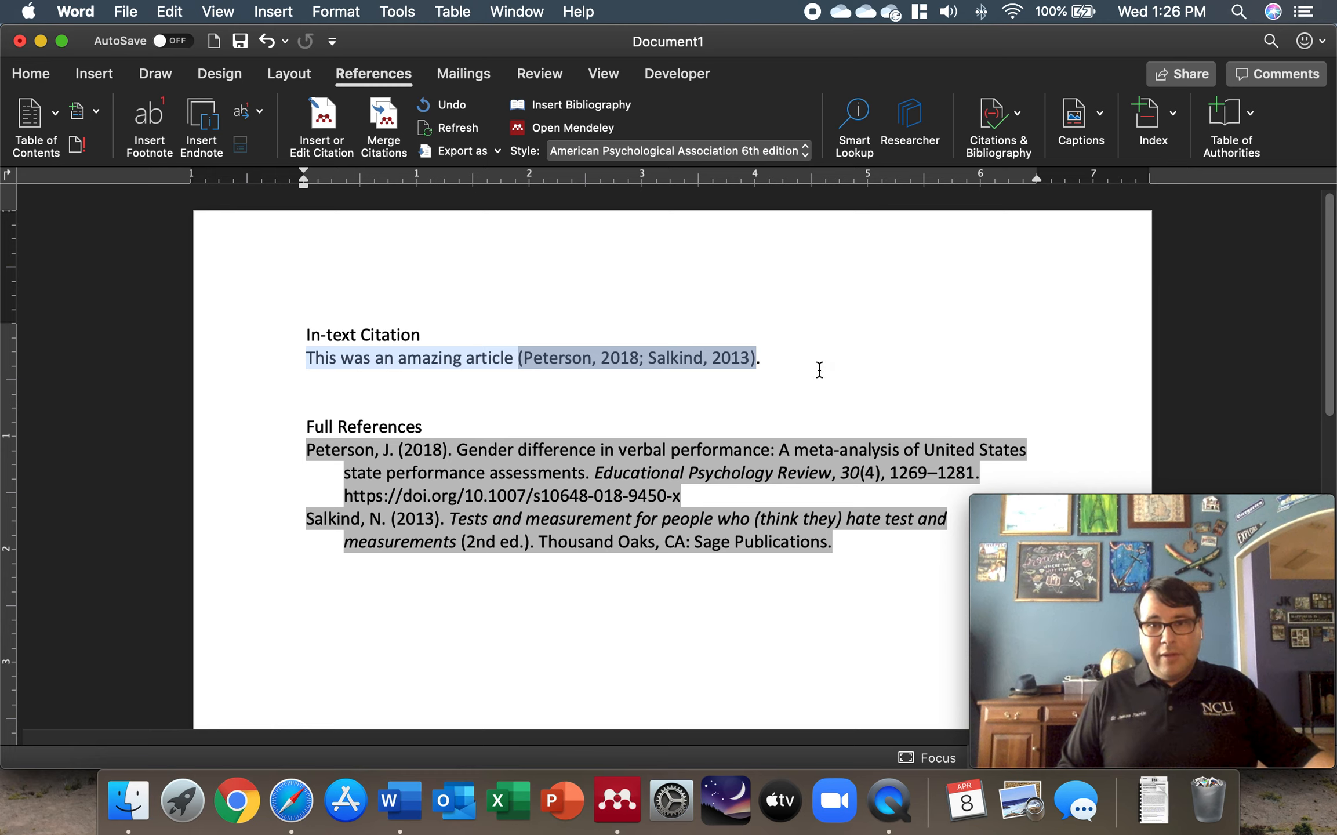
{"action": "left_click", "coordinate": [785, 361]}
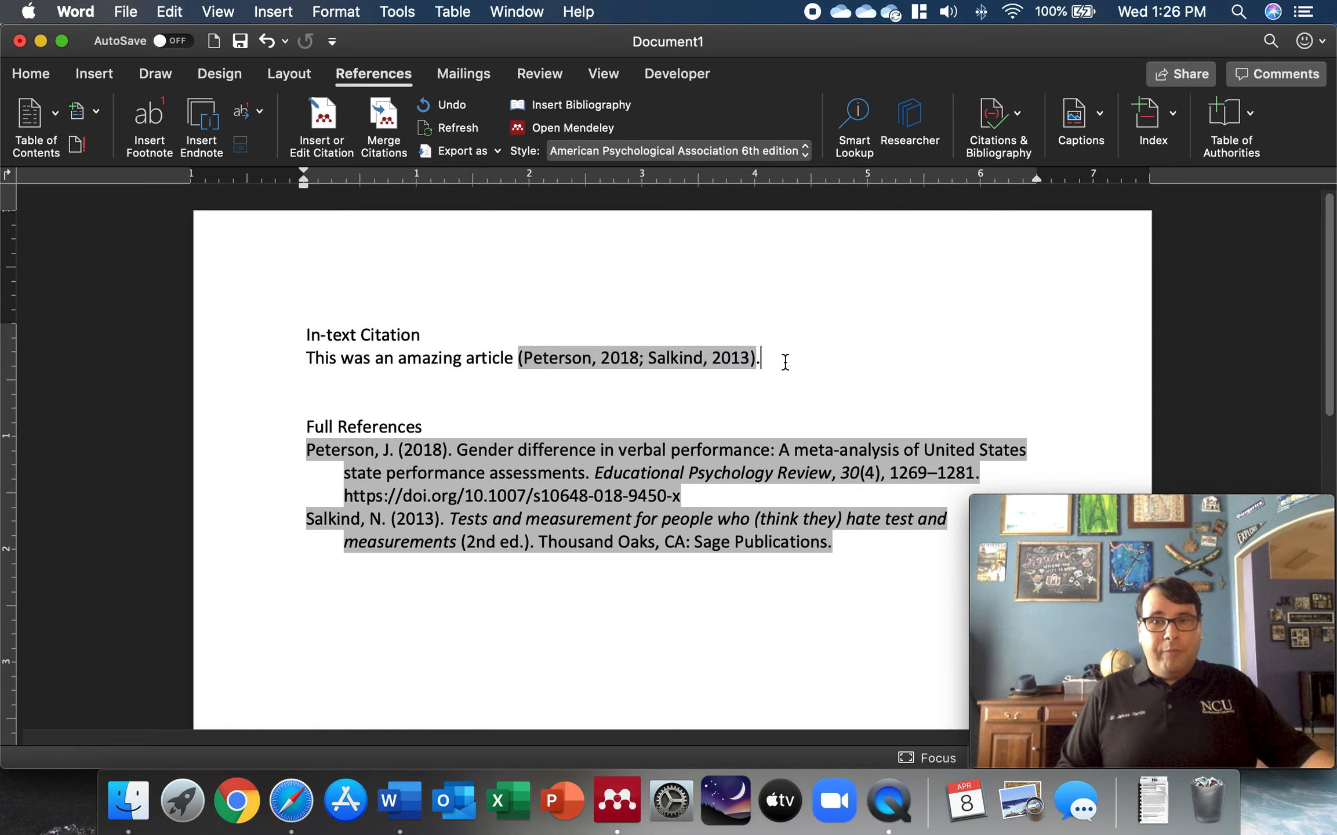